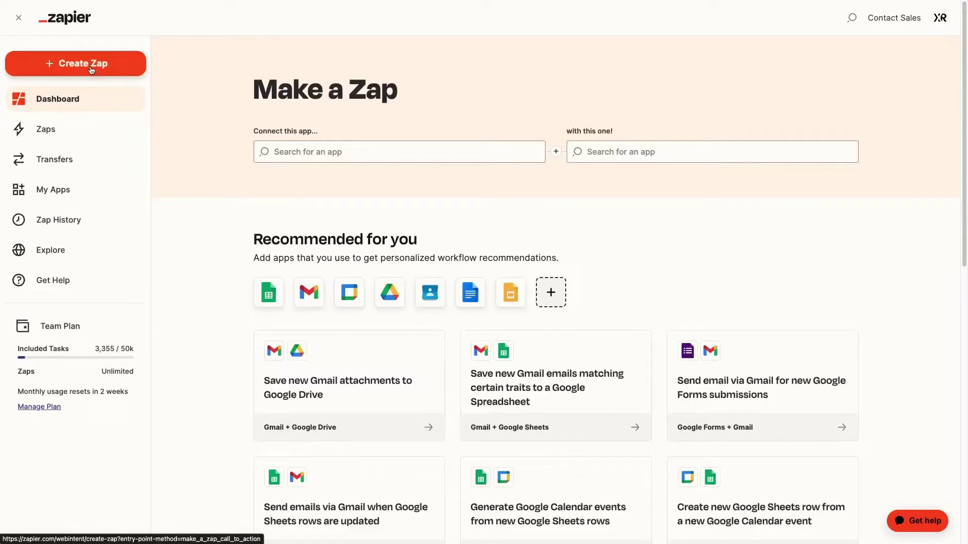
# Create a new Zap inside the XRT - Tutorial Zaps shared folder
pyautogui.click(75, 129)
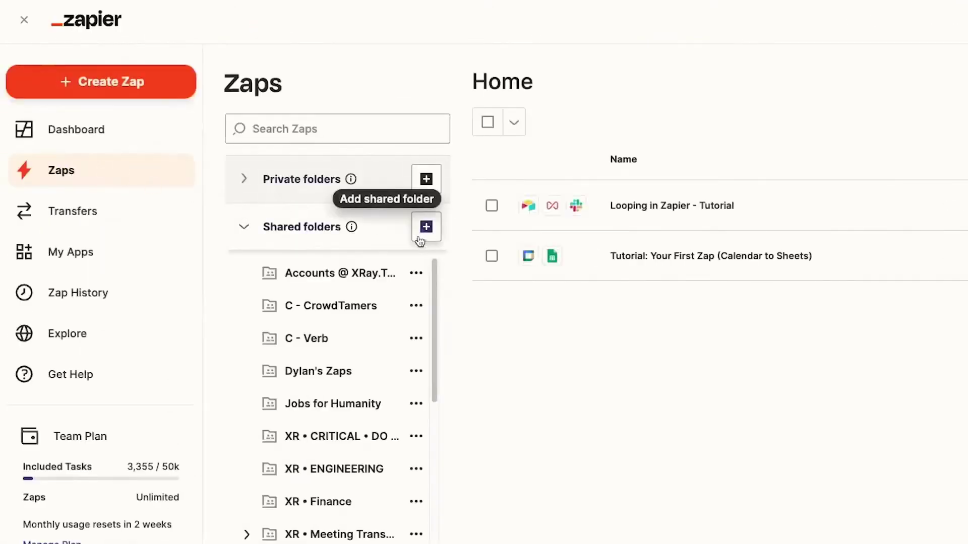
pyautogui.scroll(-9, 386, 398)
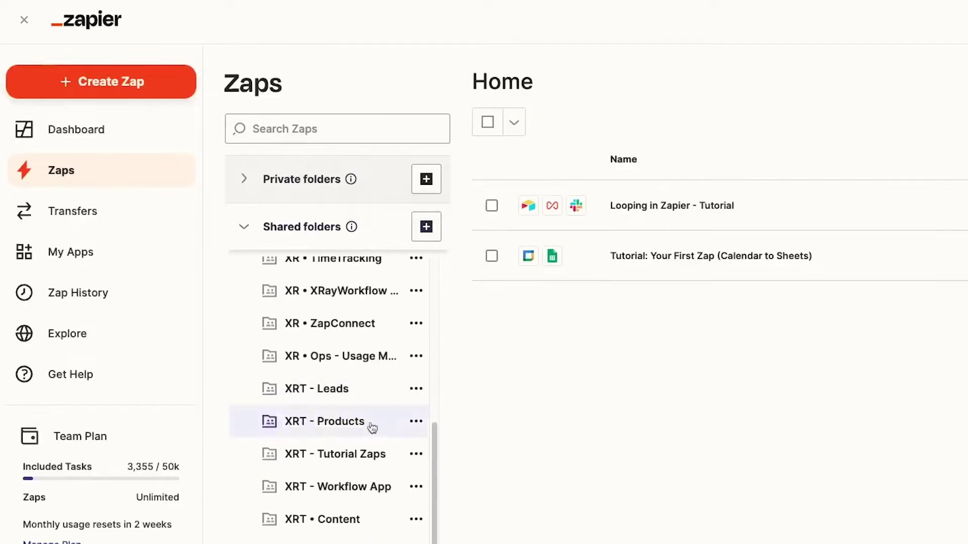
pyautogui.click(368, 464)
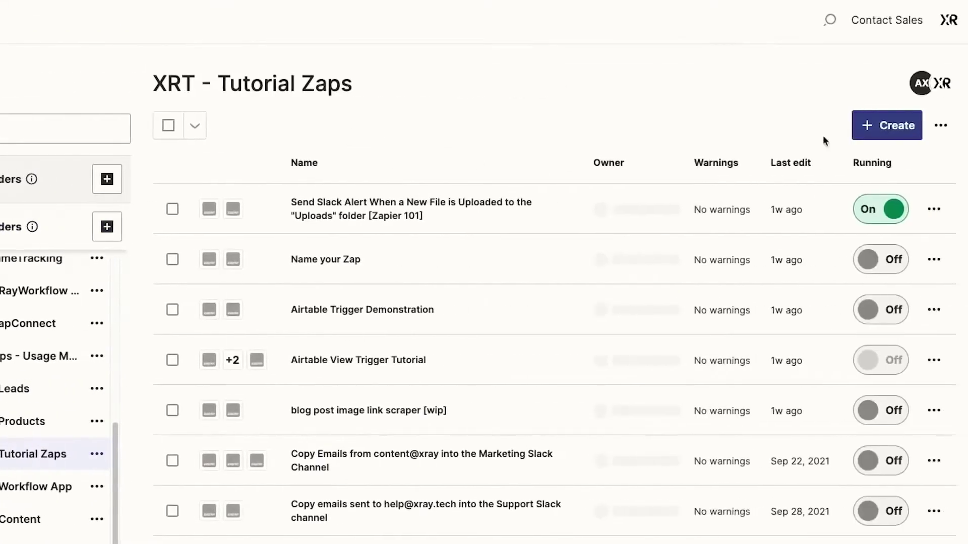
pyautogui.click(866, 125)
pyautogui.click(817, 168)
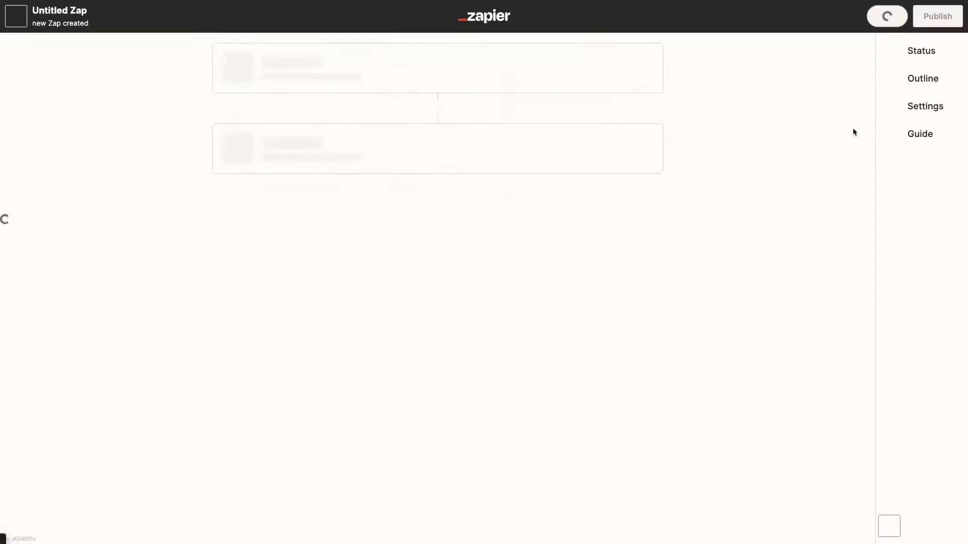
pyautogui.click(96, 11)
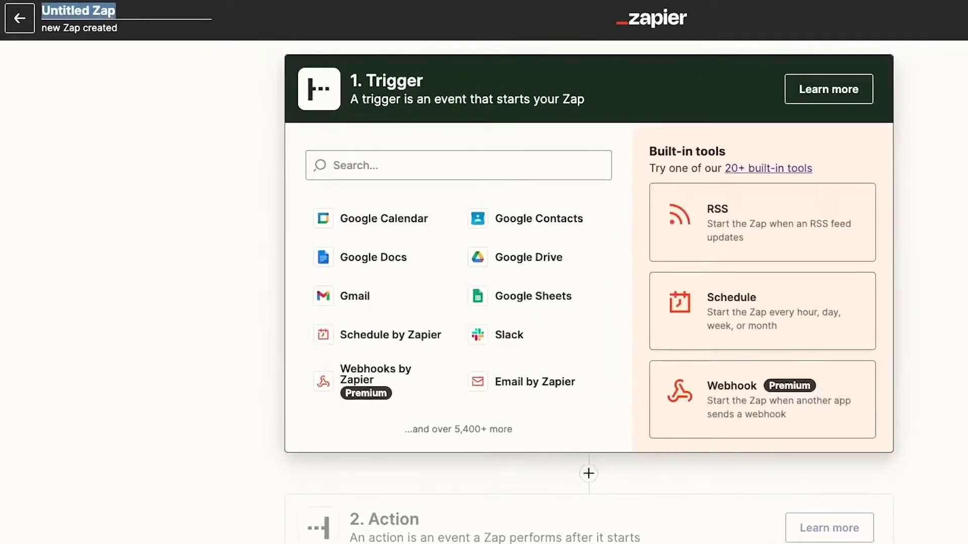
# Title the Zap and set its trigger to Google Drive's New File in Folder event
pyautogui.write('Send Slack Alert for New Files in the Uploads Folder')
pyautogui.click(237, 369)
pyautogui.write('Go')
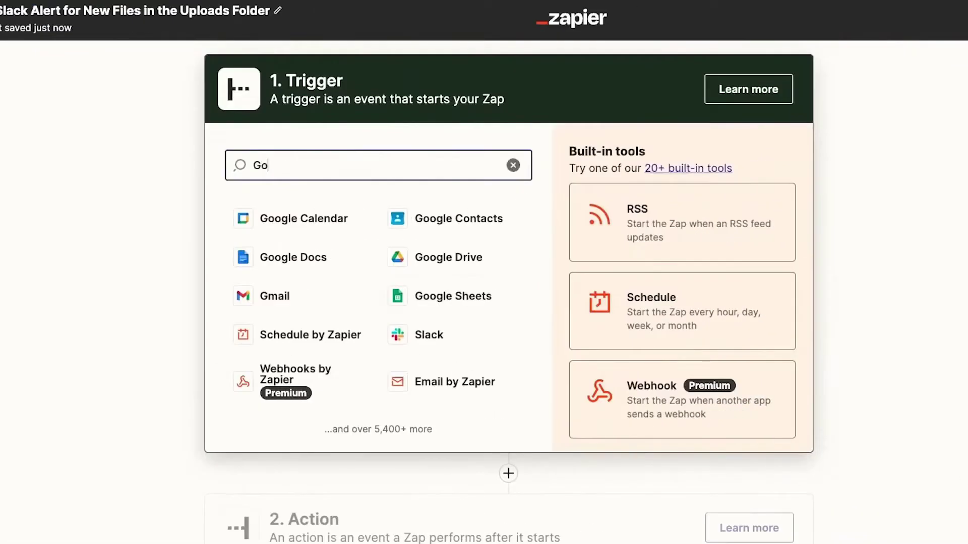
pyautogui.write('ogle Drive')
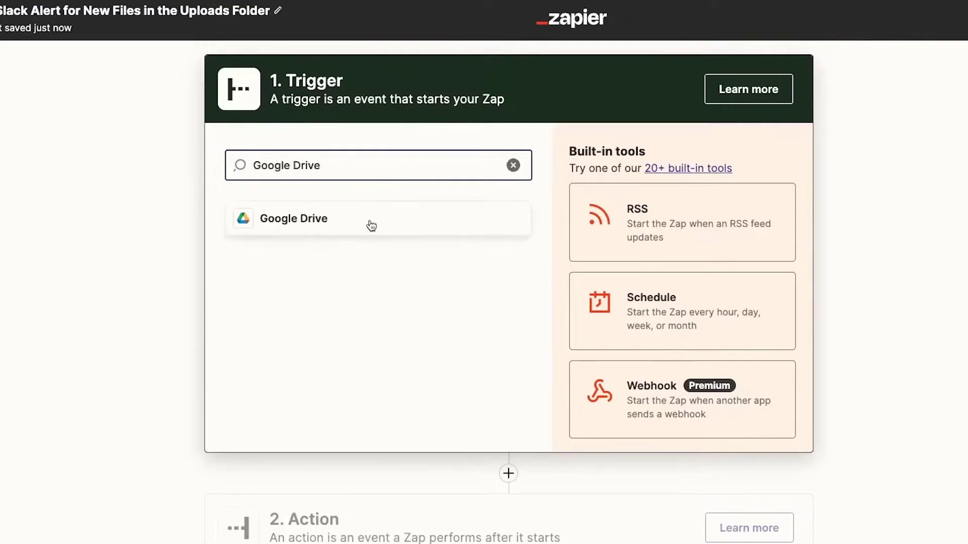
pyautogui.click(370, 224)
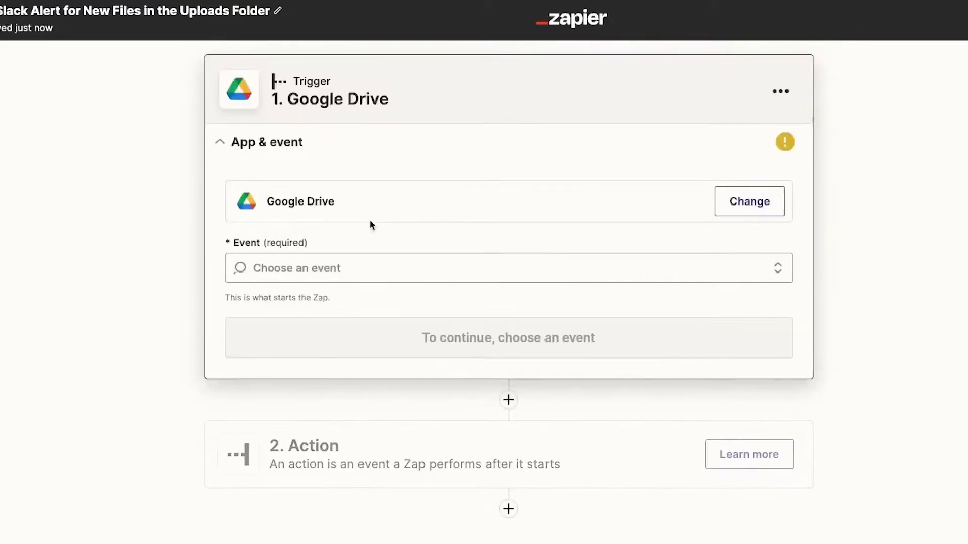
pyautogui.click(458, 264)
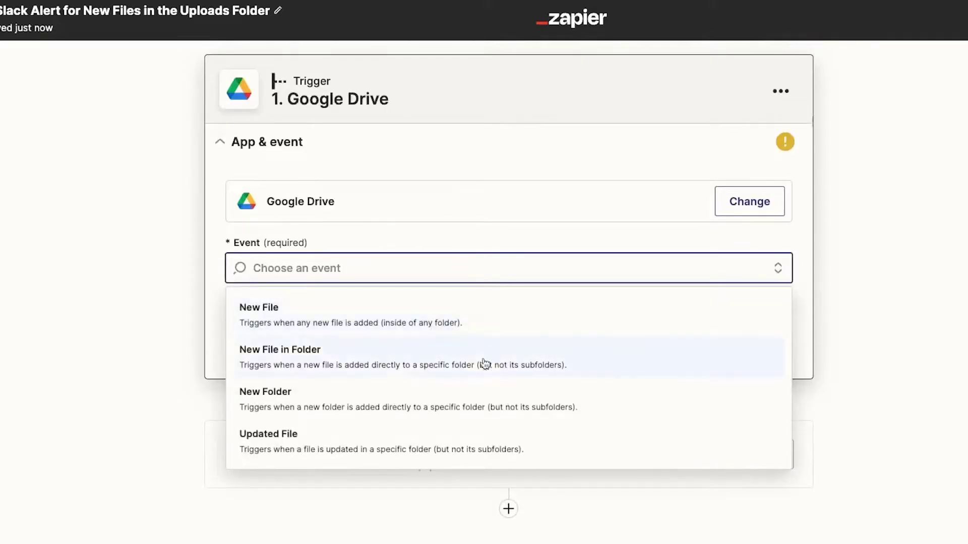
pyautogui.click(448, 367)
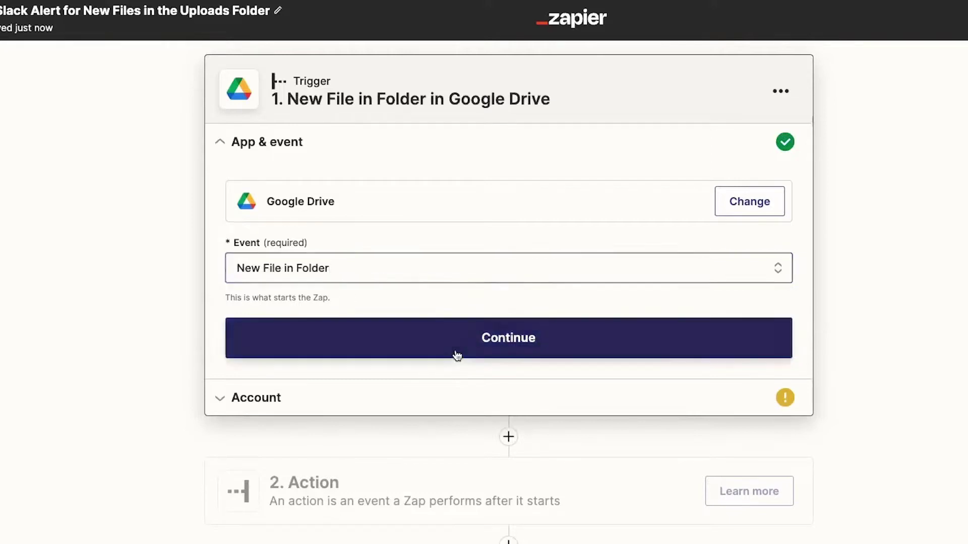
pyautogui.click(455, 353)
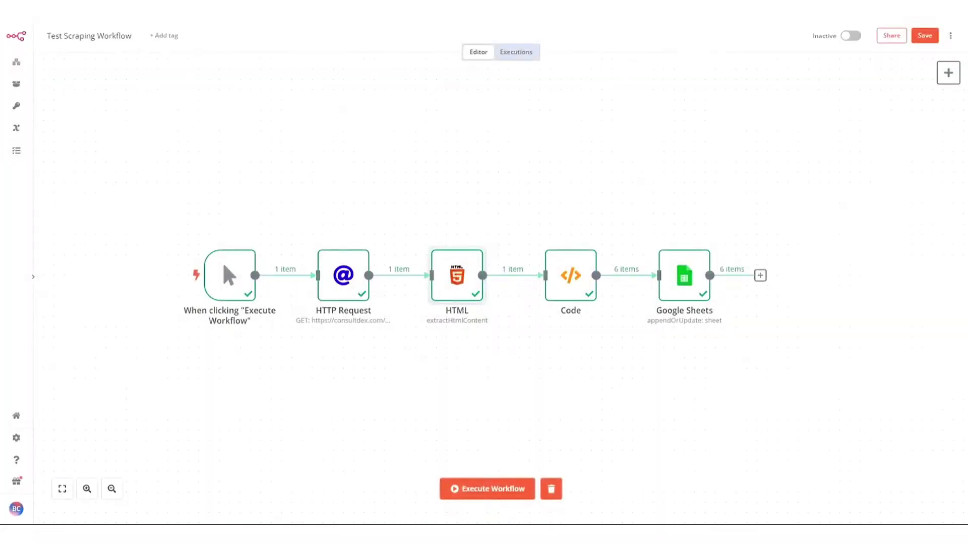
# Check the consultdex SEO consultants page in its browser tab, then return to n8n
pyautogui.moveTo(48, 74)
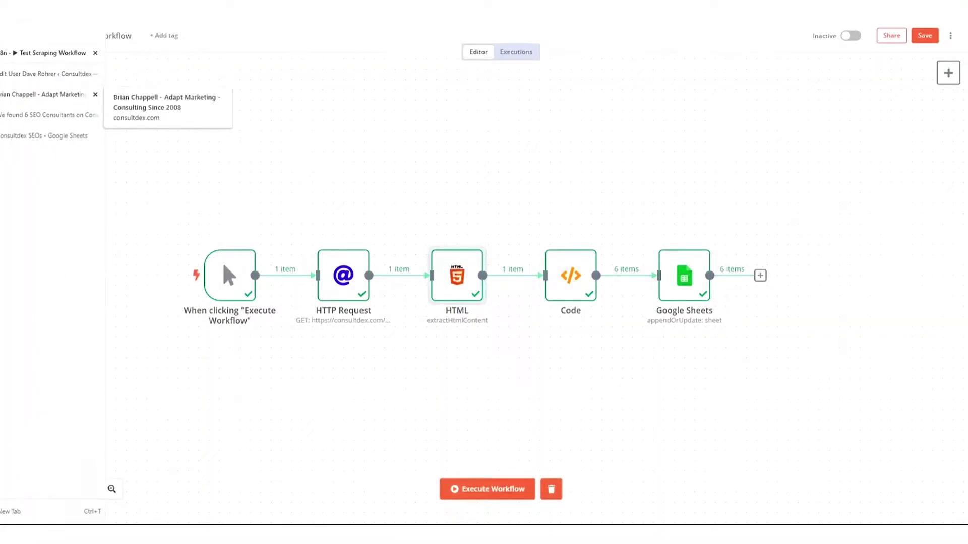
pyautogui.click(7, 108)
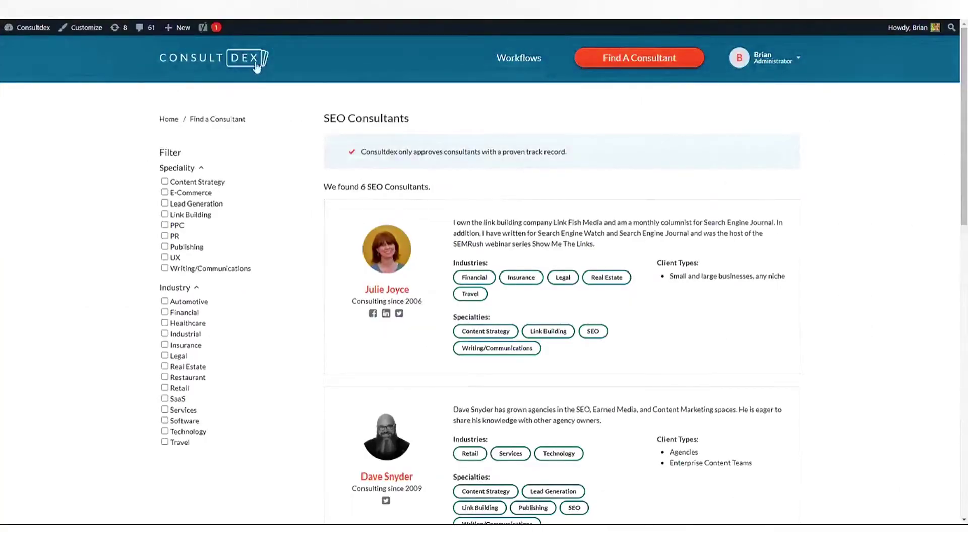
pyautogui.click(54, 47)
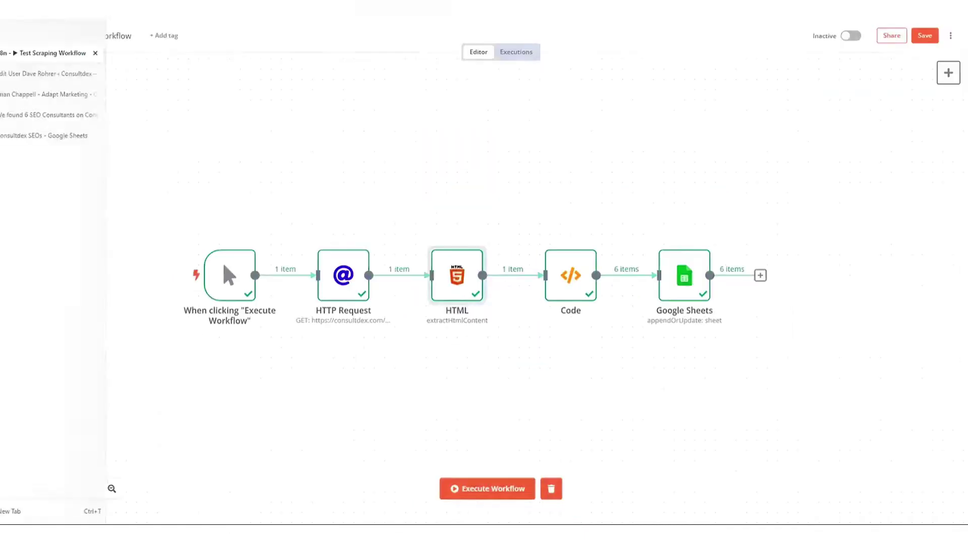
pyautogui.doubleClick(342, 274)
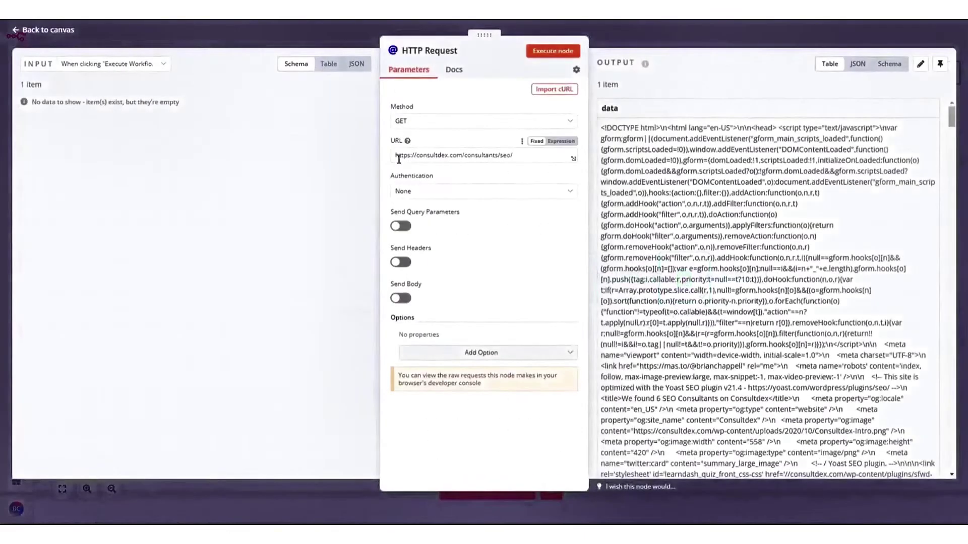
pyautogui.tripleClick(398, 155)
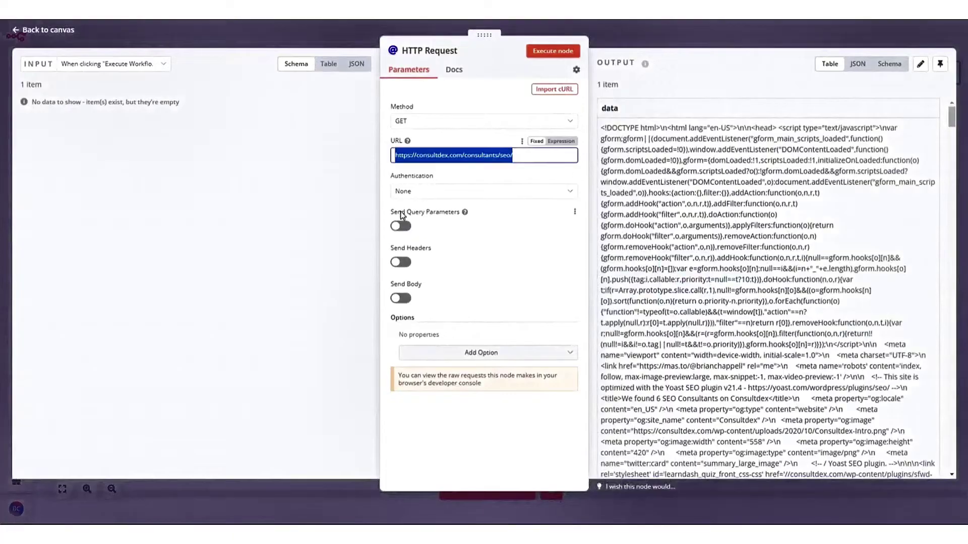
pyautogui.click(479, 153)
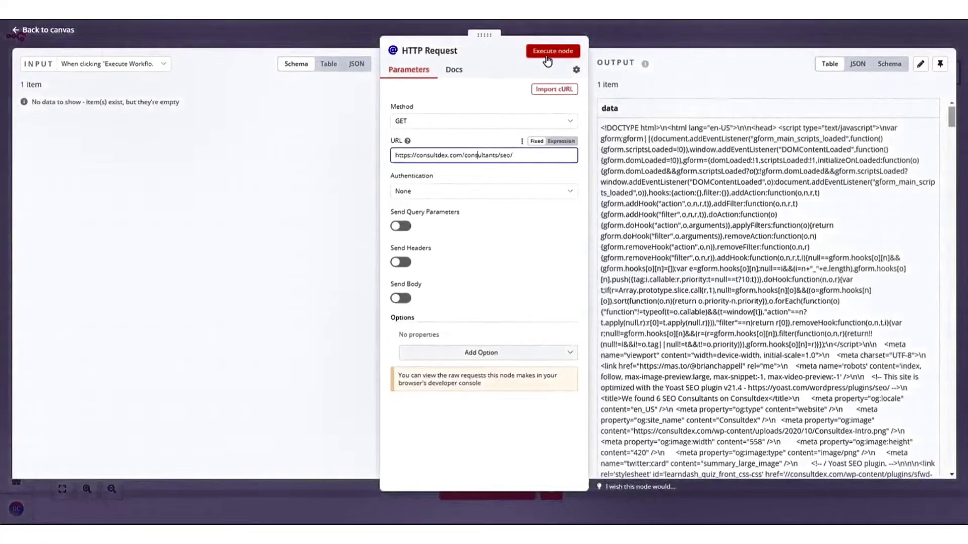
pyautogui.click(547, 56)
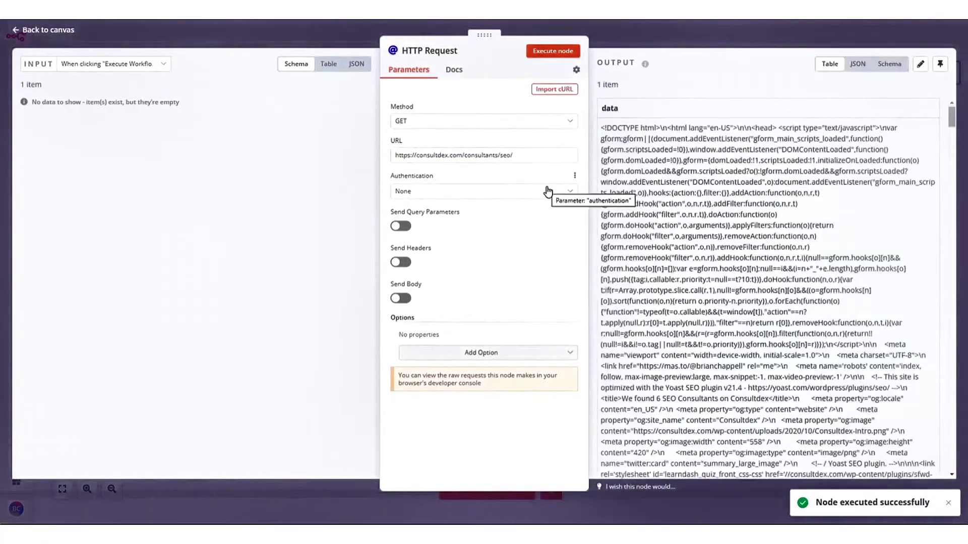
pyautogui.click(18, 31)
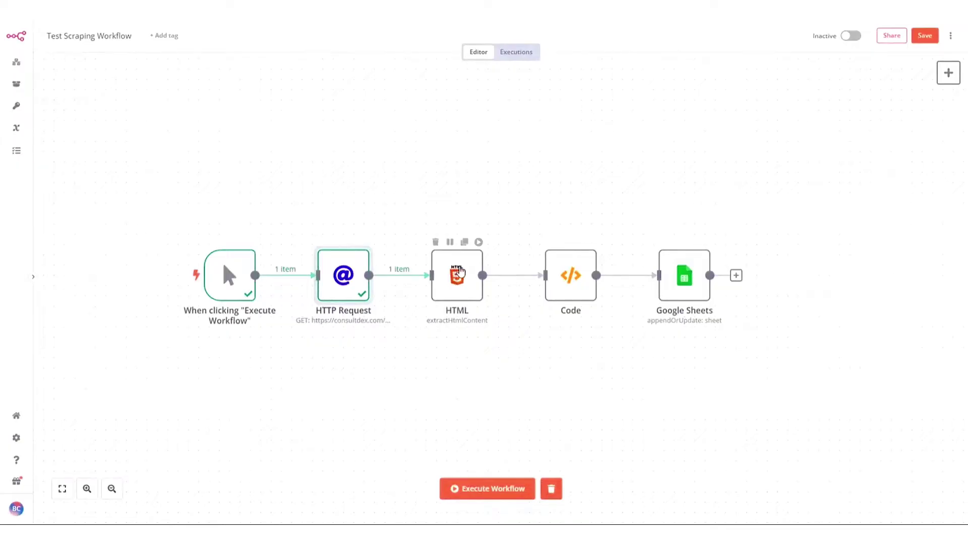
# Review the HTML node's CSS selectors and run it to extract consultant names and consulting-since years
pyautogui.doubleClick(456, 279)
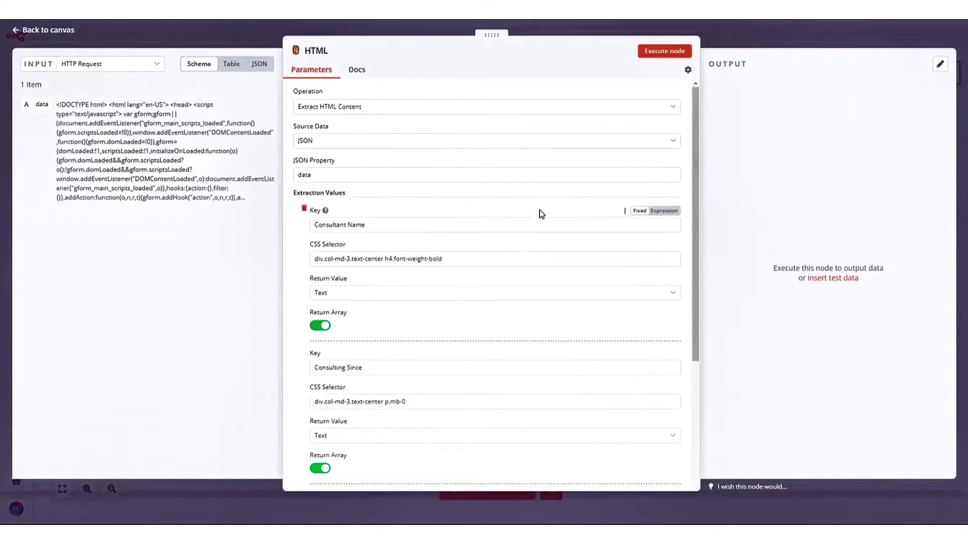
pyautogui.scroll(-1, 529, 244)
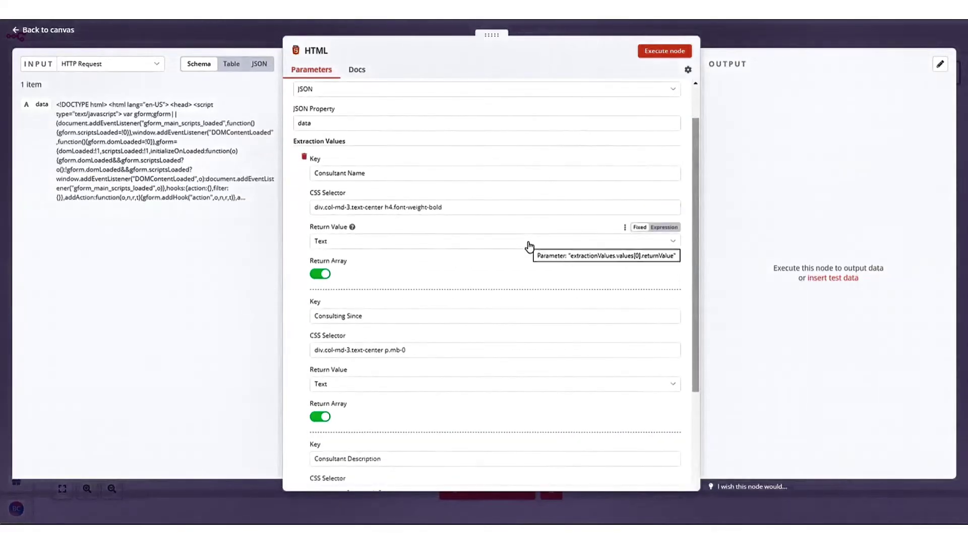
pyautogui.scroll(-2, 529, 245)
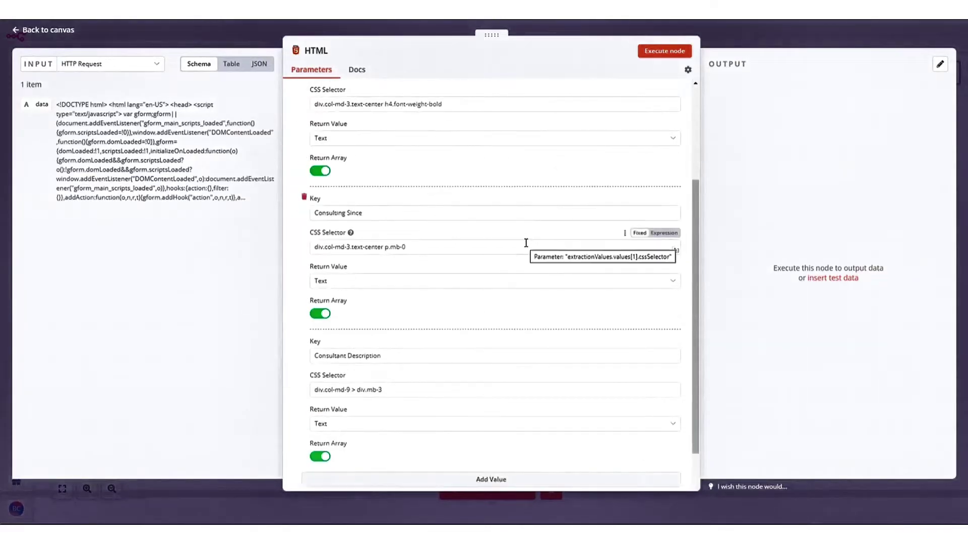
pyautogui.scroll(3, 544, 257)
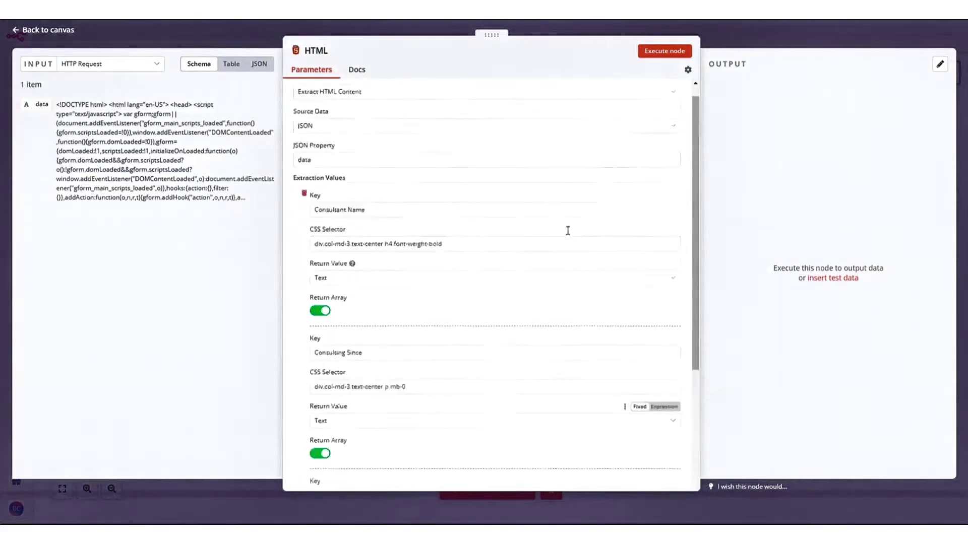
pyautogui.click(661, 54)
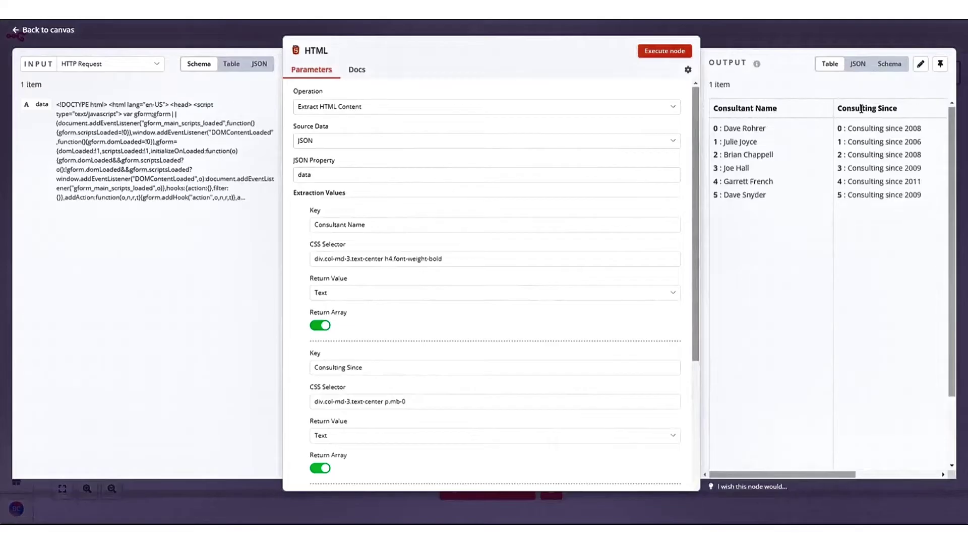
# Run the JavaScript Code node to output 6 items with Name, Consulting Since and Description
pyautogui.click(15, 30)
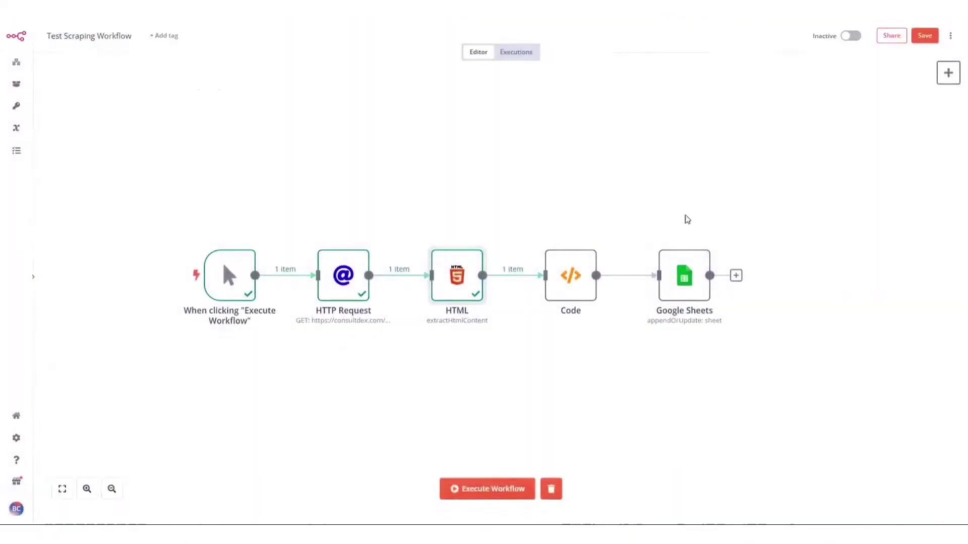
pyautogui.doubleClick(584, 287)
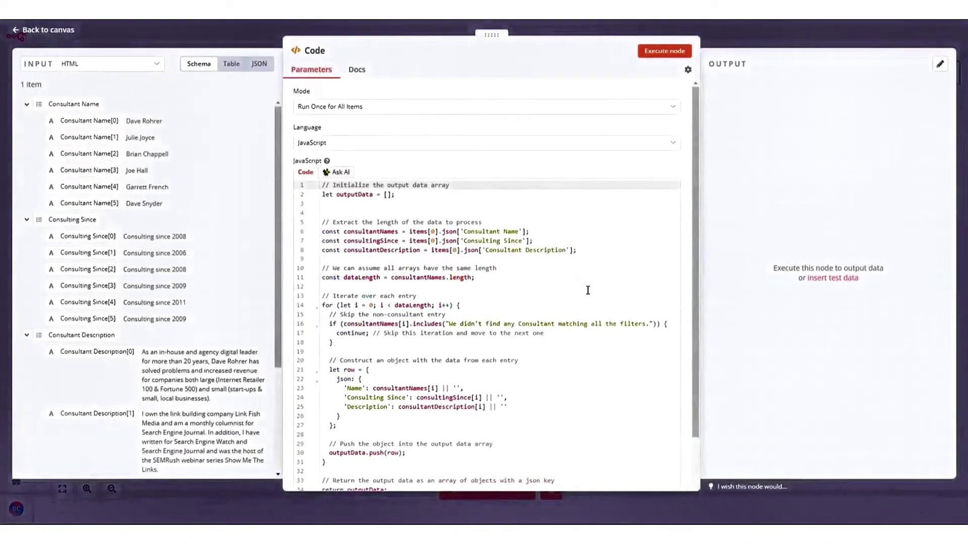
pyautogui.click(362, 145)
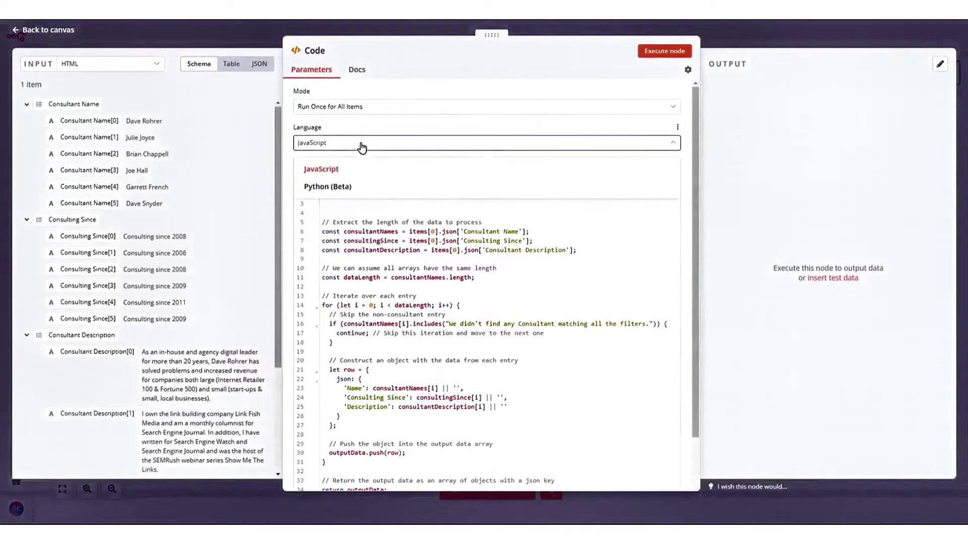
pyautogui.click(362, 147)
pyautogui.click(665, 51)
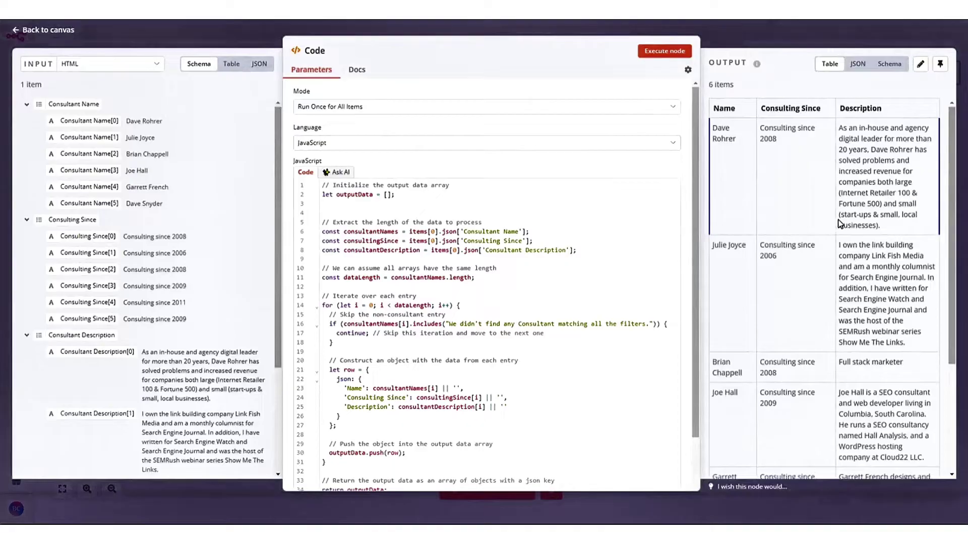
pyautogui.click(15, 31)
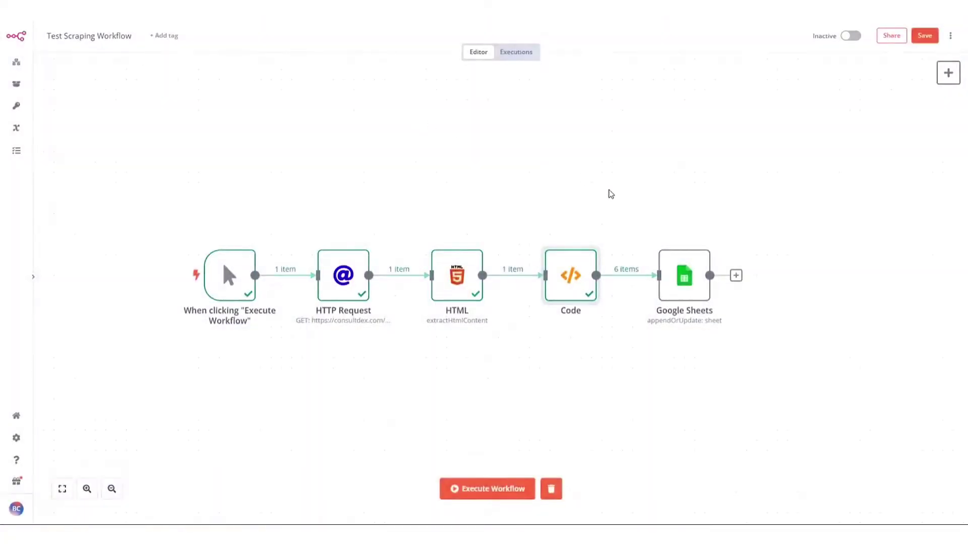
# Open the Google Sheets node, then clear row 1 of the Consultdex SEOs sheet and select A1
pyautogui.doubleClick(684, 273)
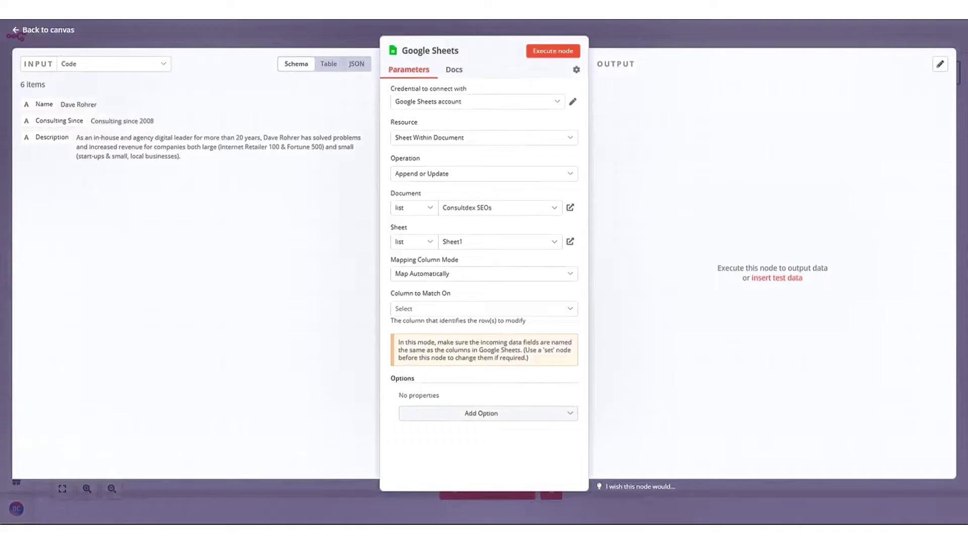
pyautogui.click(64, 119)
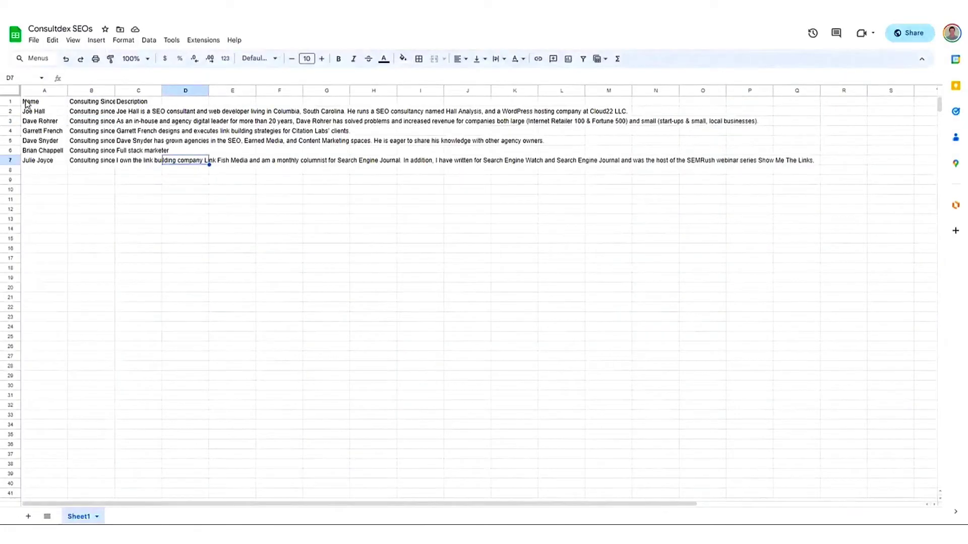
pyautogui.click(16, 97)
pyautogui.hotkey('ctrl', 'z')
pyautogui.hotkey('ctrl', 'z')
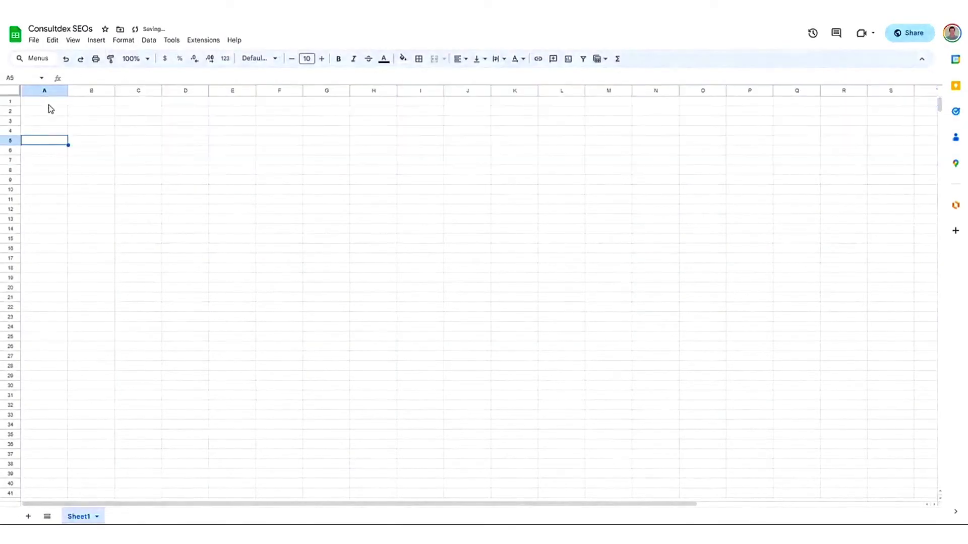
pyautogui.click(49, 105)
# Enter the heading 'Name' in cell A1 and go back to the n8n Google Sheets node
pyautogui.write('Name')
pyautogui.click(48, 18)
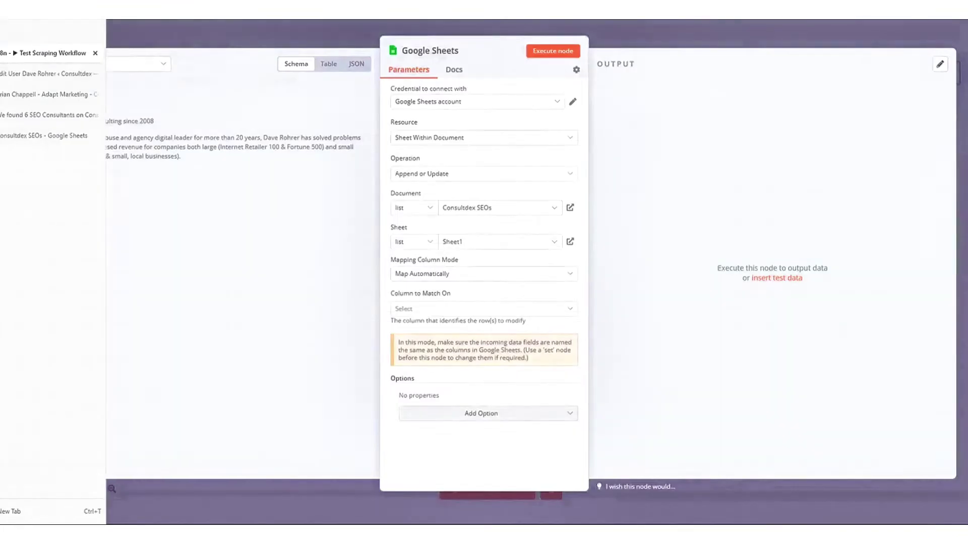
pyautogui.click(50, 137)
pyautogui.click(211, 171)
pyautogui.click(48, 18)
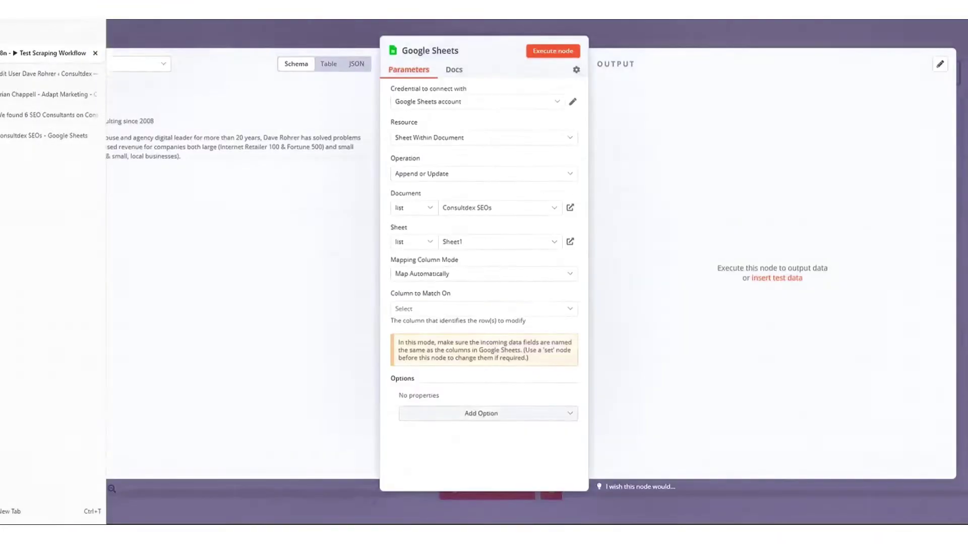
# Map columns automatically, match on Name, run the node and check the six written rows
pyautogui.click(473, 275)
pyautogui.click(433, 325)
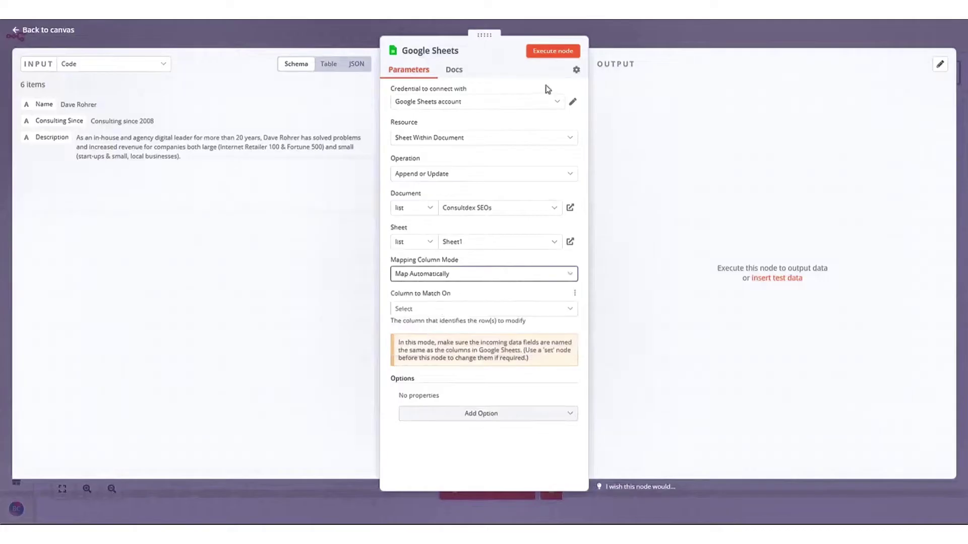
pyautogui.click(412, 310)
pyautogui.click(411, 335)
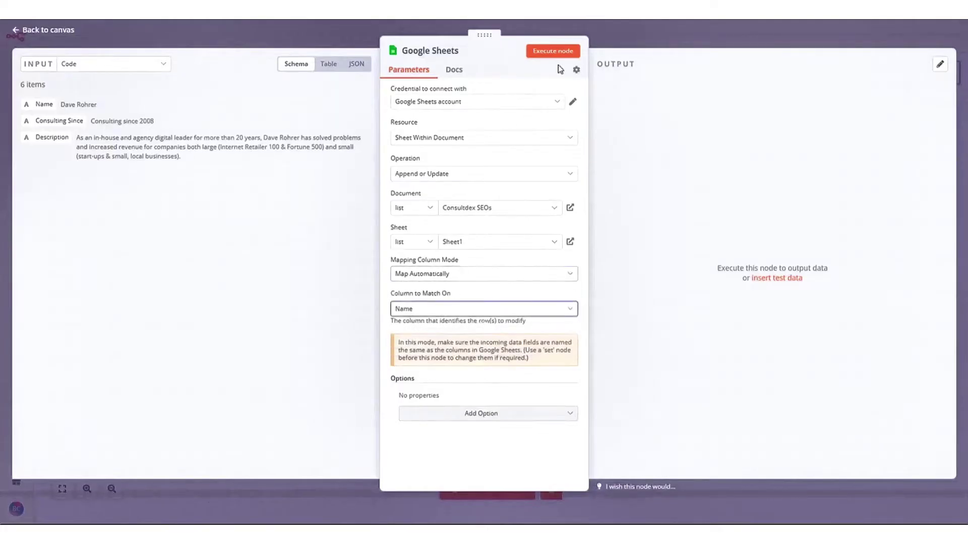
pyautogui.click(551, 54)
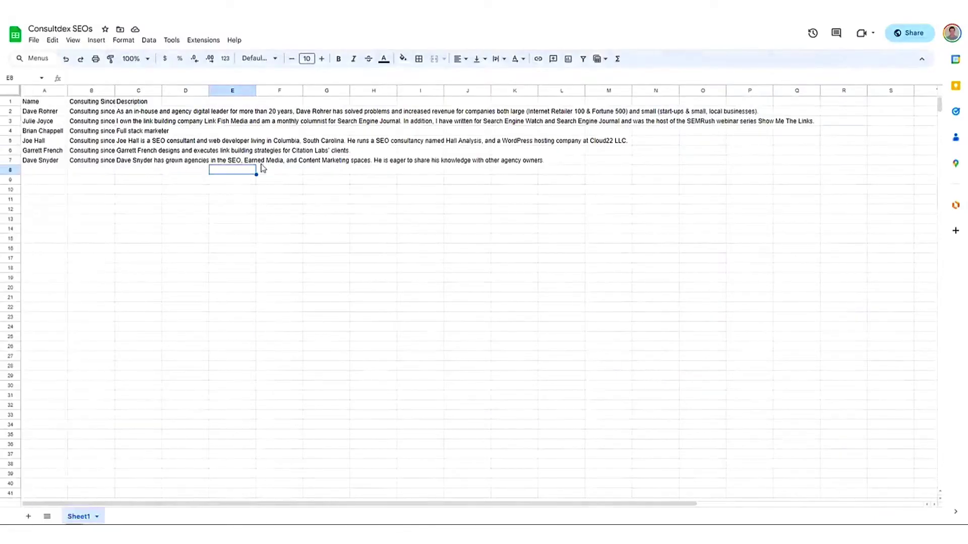
pyautogui.click(38, 103)
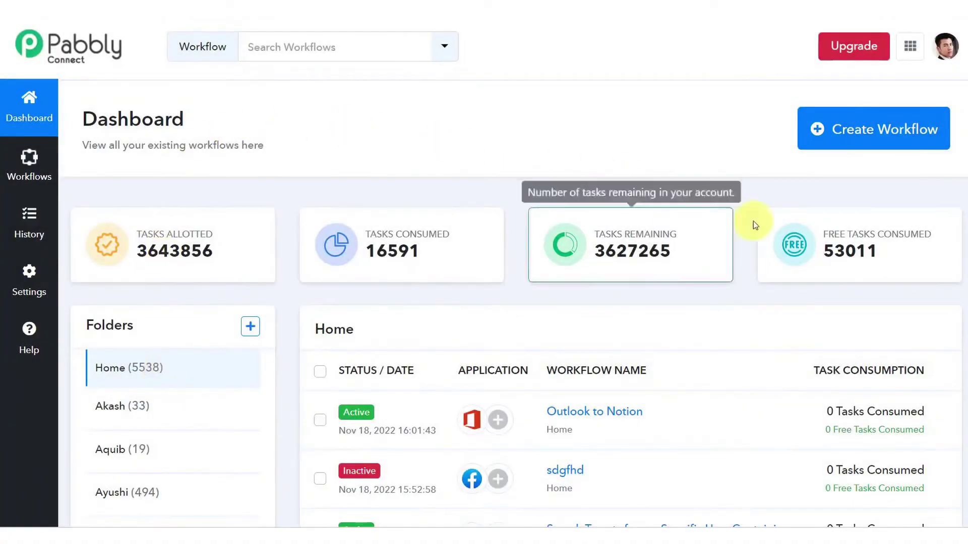
# Create a new Pabbly Connect workflow named 'First Workflow'
pyautogui.click(884, 142)
pyautogui.write('First Workflow')
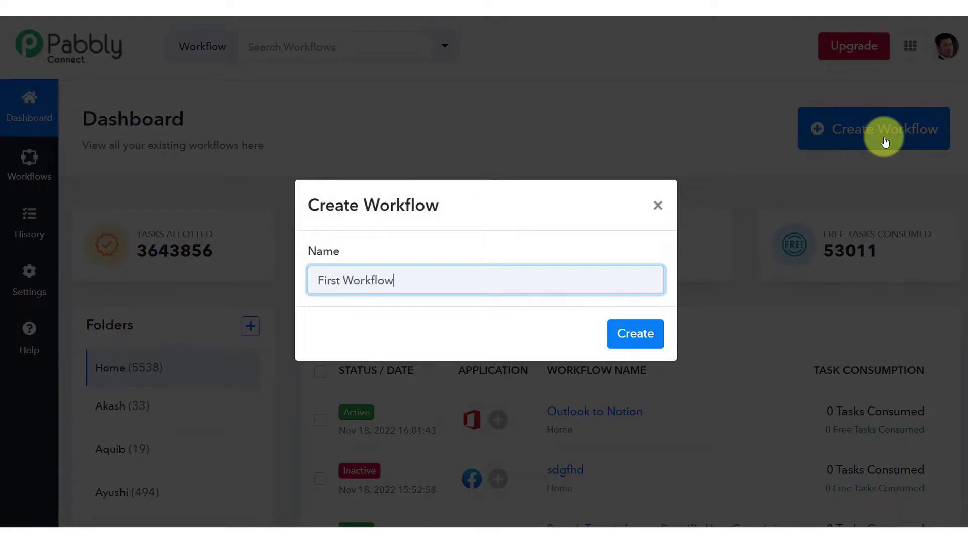
pyautogui.click(634, 333)
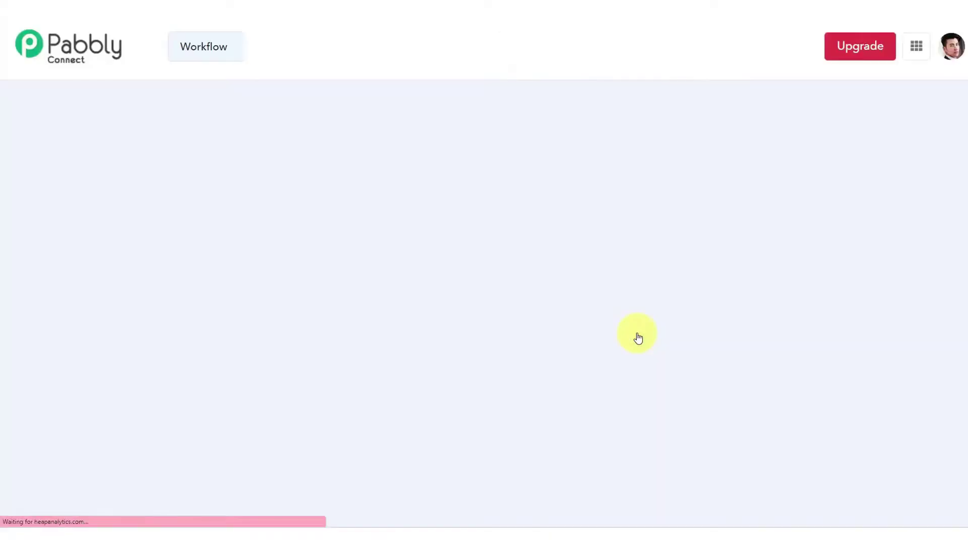
# Search the trigger apps for 'fac' and choose Facebook Pages as the trigger app
pyautogui.click(833, 239)
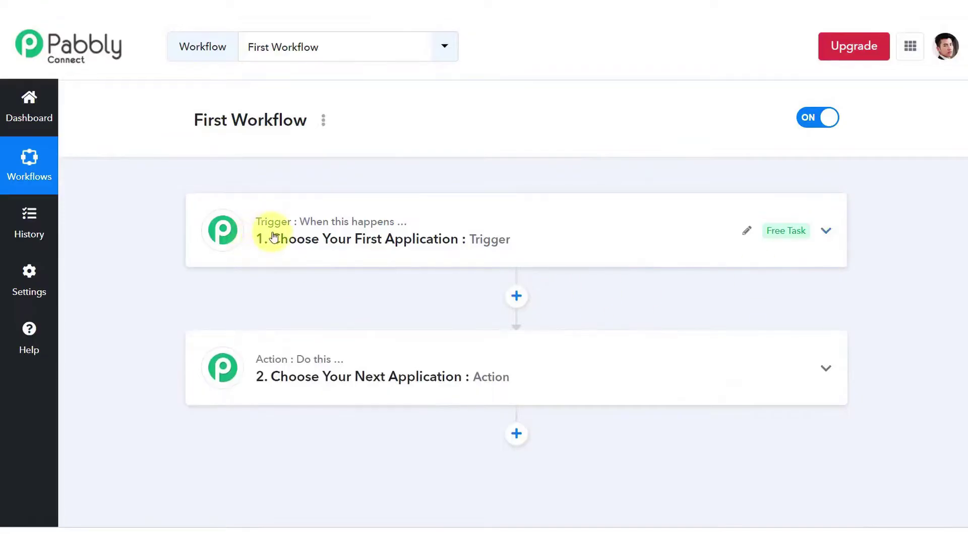
pyautogui.click(278, 247)
pyautogui.scroll(-2, 296, 274)
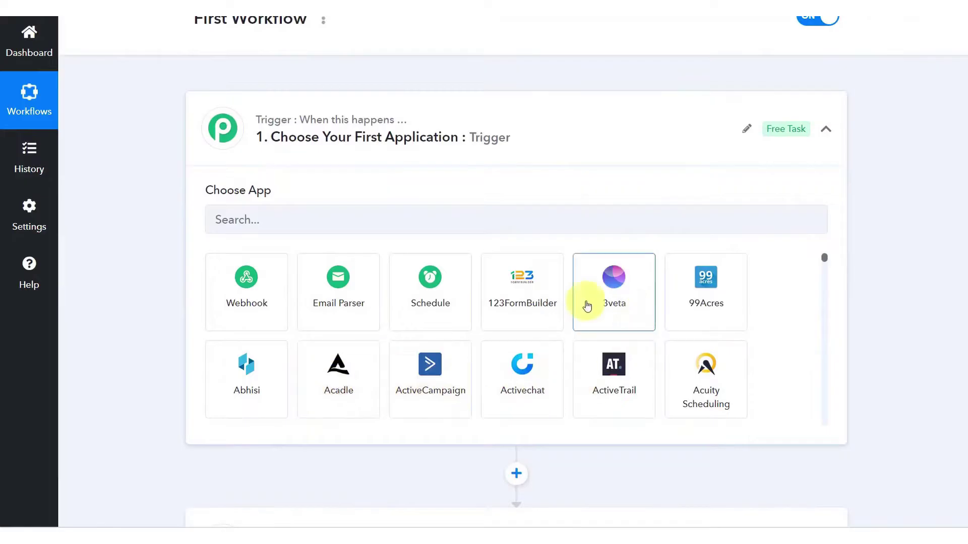
pyautogui.scroll(-10, 585, 368)
pyautogui.click(270, 324)
pyautogui.scroll(-2, 270, 324)
pyautogui.scroll(-5, 254, 343)
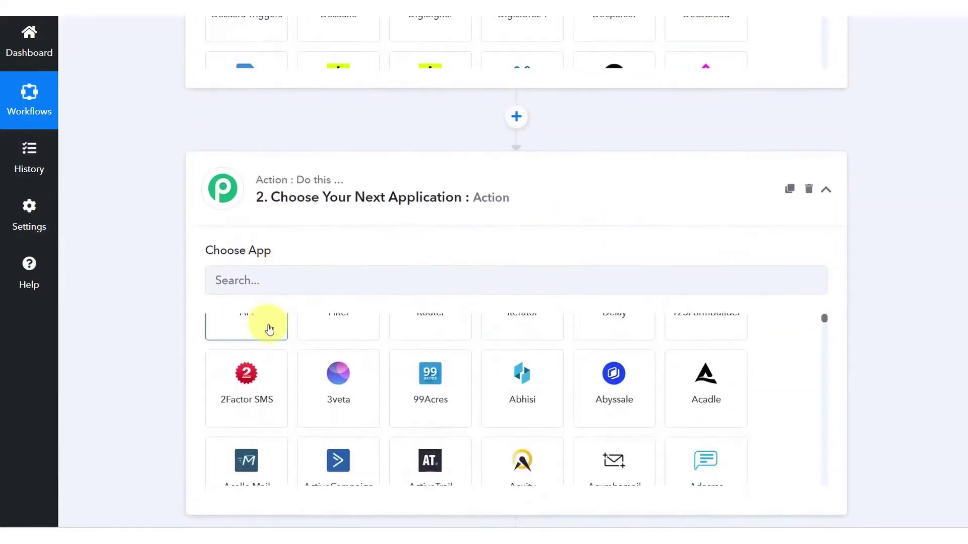
pyautogui.scroll(-10, 257, 356)
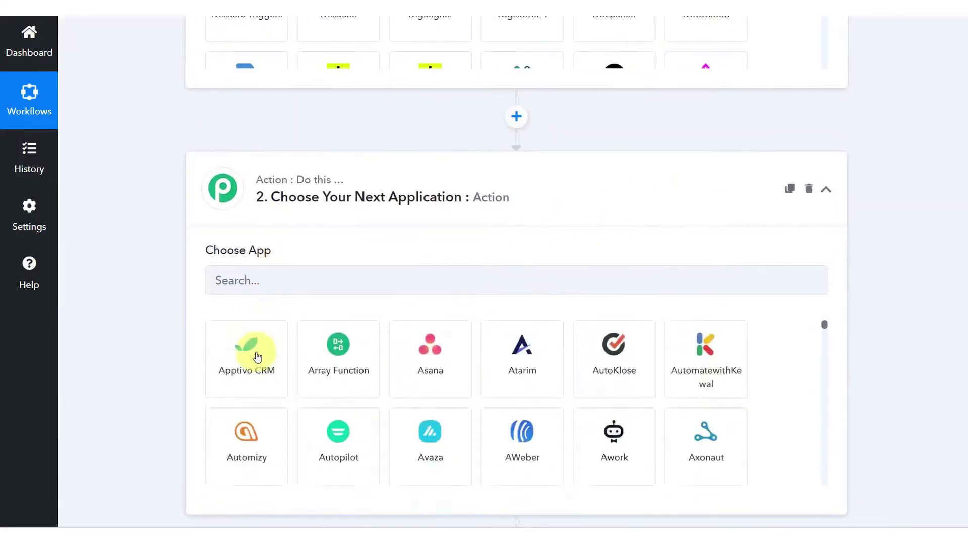
pyautogui.scroll(-3, 257, 356)
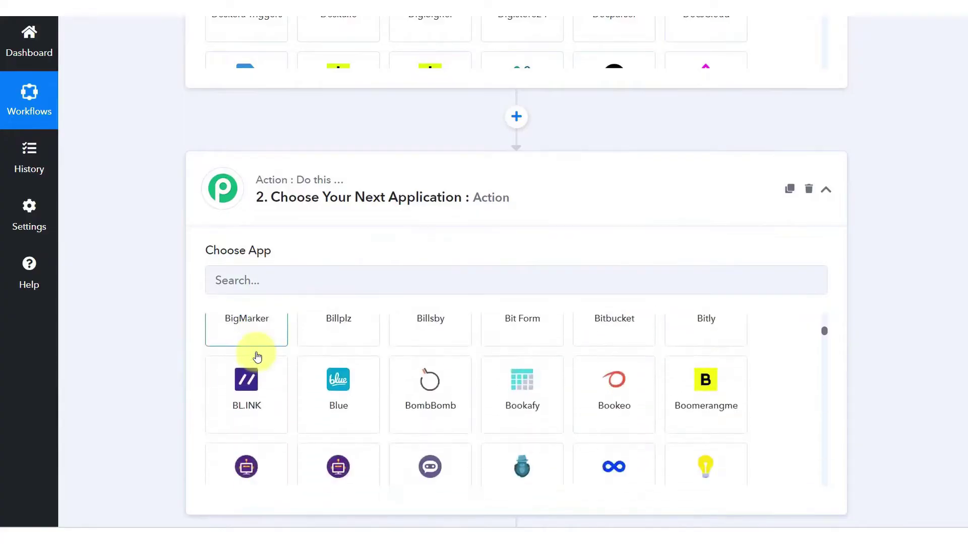
pyautogui.moveTo(283, 189)
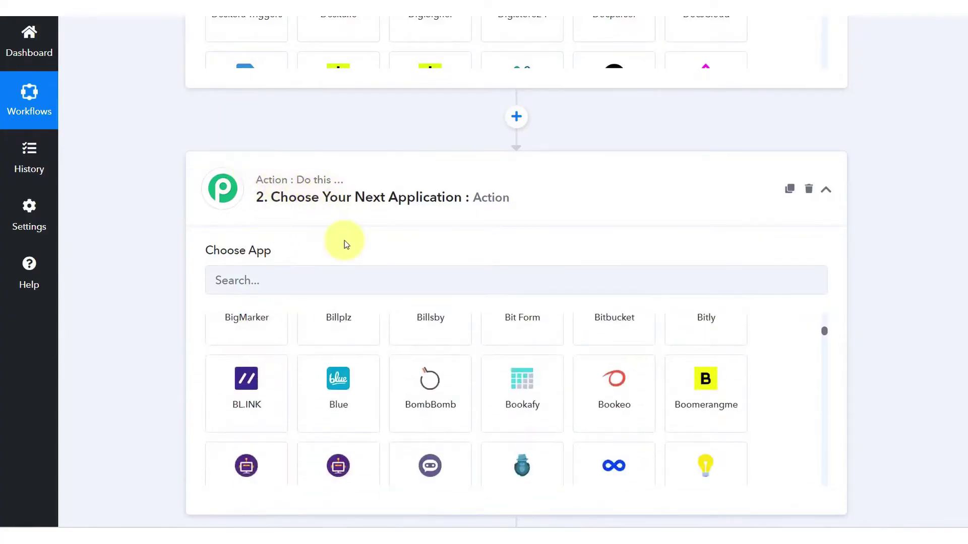
pyautogui.scroll(7, 345, 242)
pyautogui.scroll(1, 346, 245)
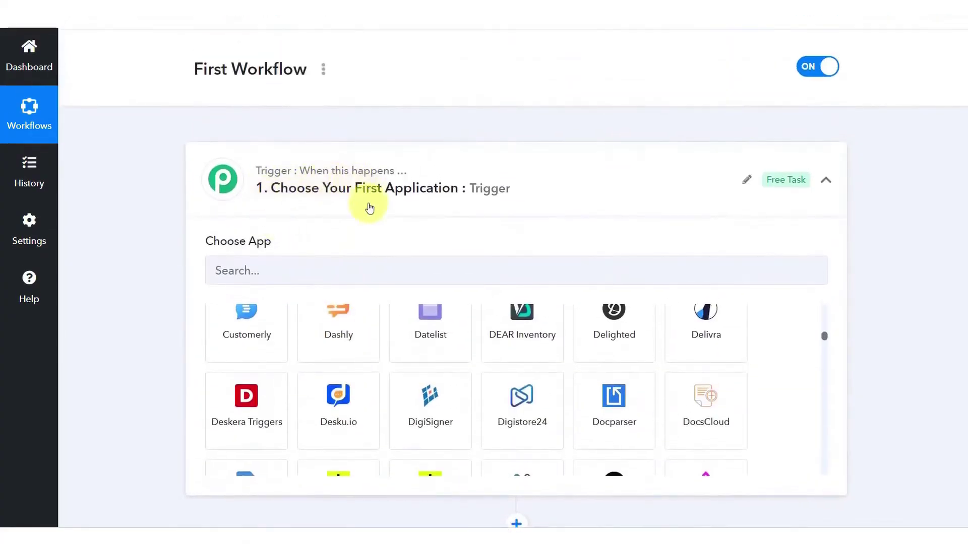
pyautogui.click(324, 280)
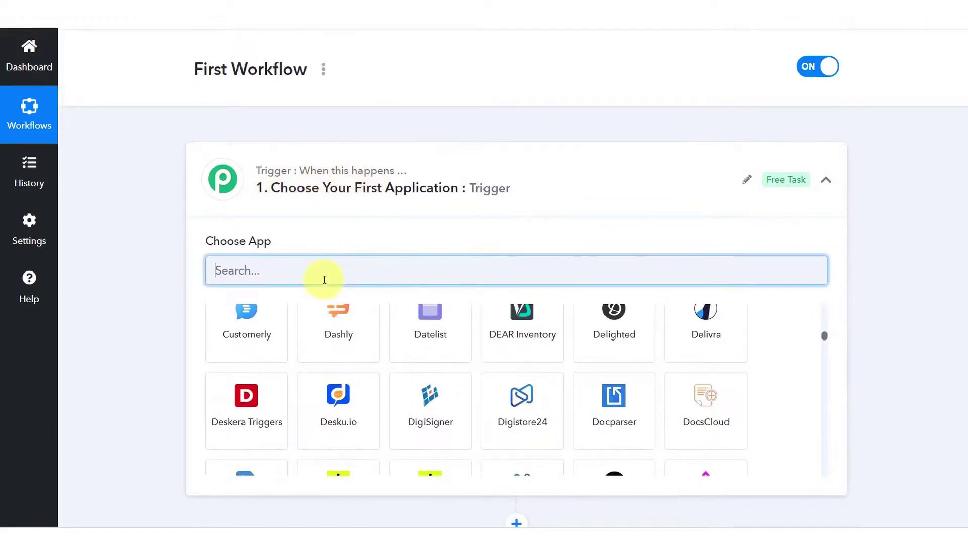
pyautogui.write('fac')
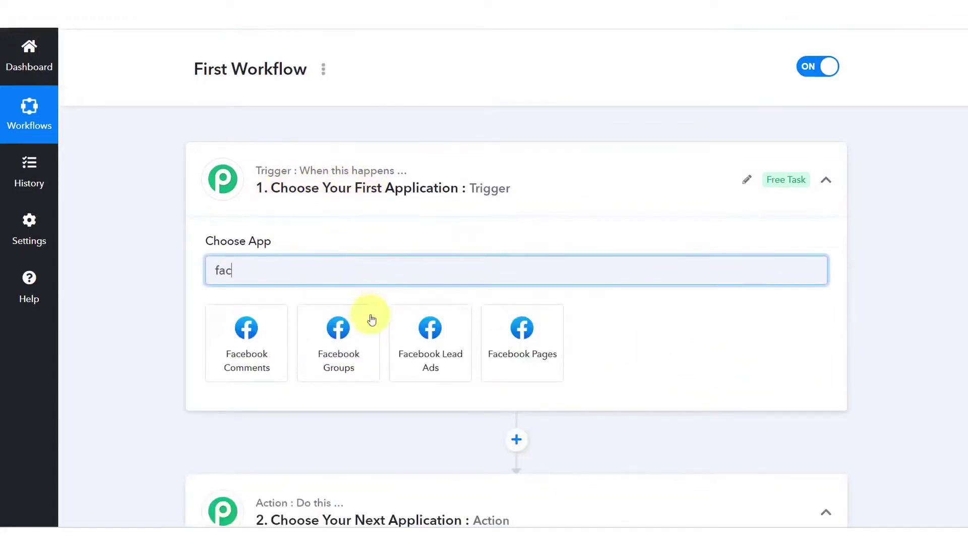
pyautogui.click(514, 367)
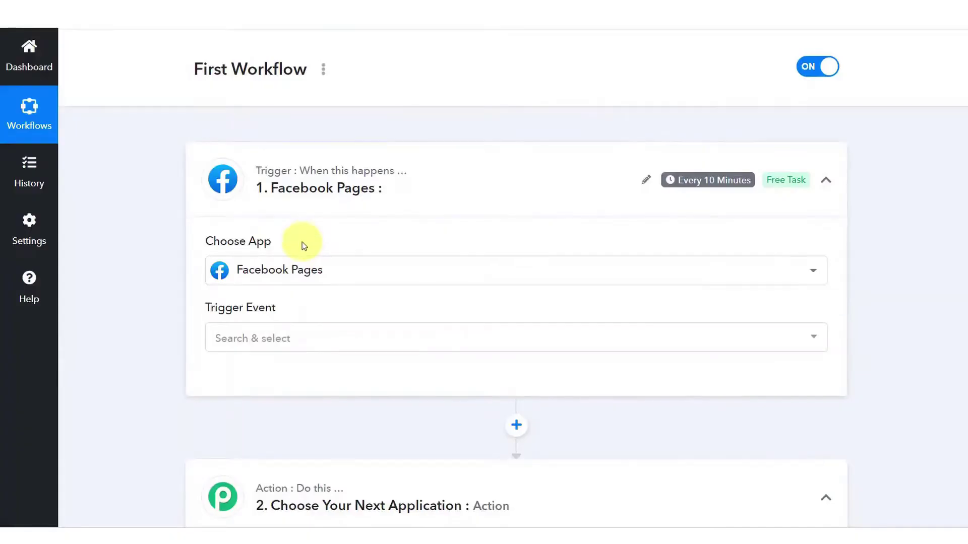
# Set the trigger event to New Post and connect a Facebook Pages account
pyautogui.scroll(-2, 295, 250)
pyautogui.click(274, 242)
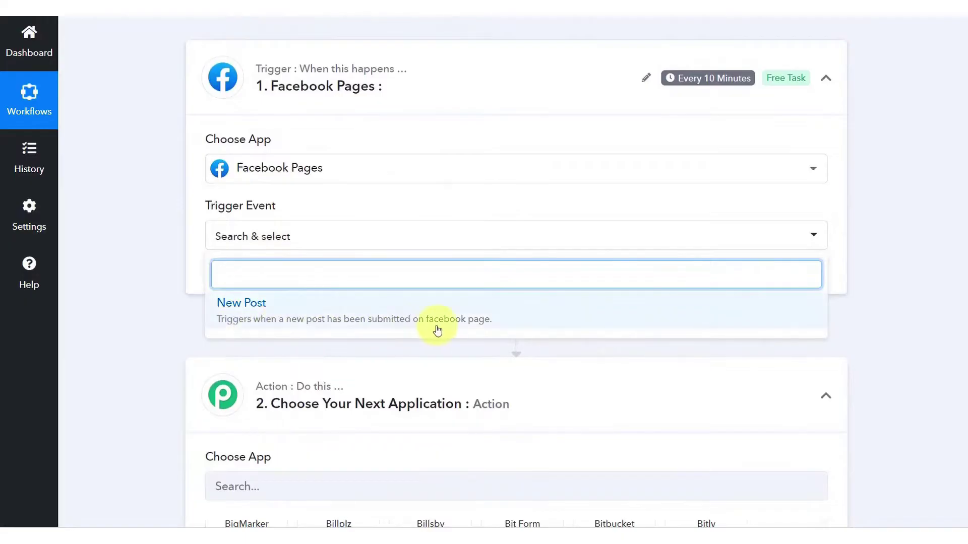
pyautogui.click(409, 323)
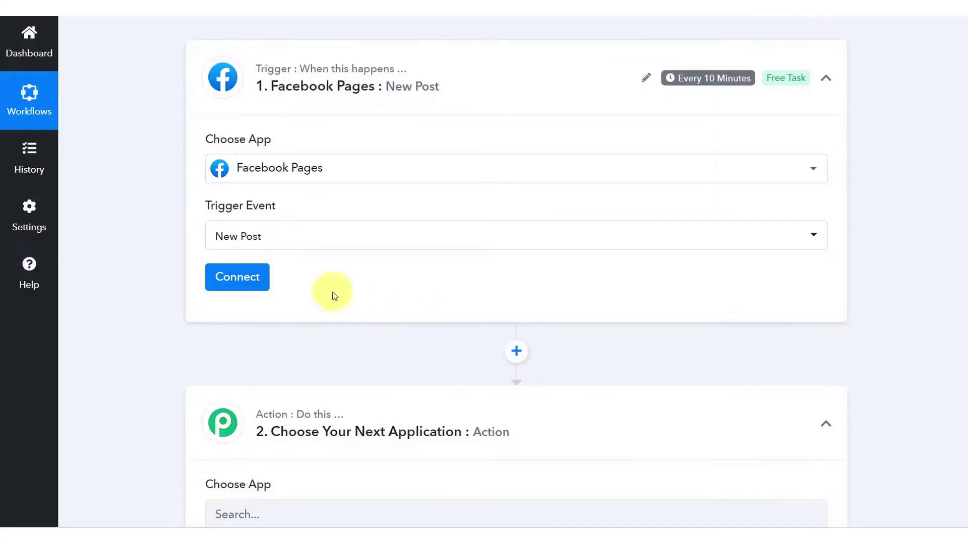
pyautogui.click(234, 278)
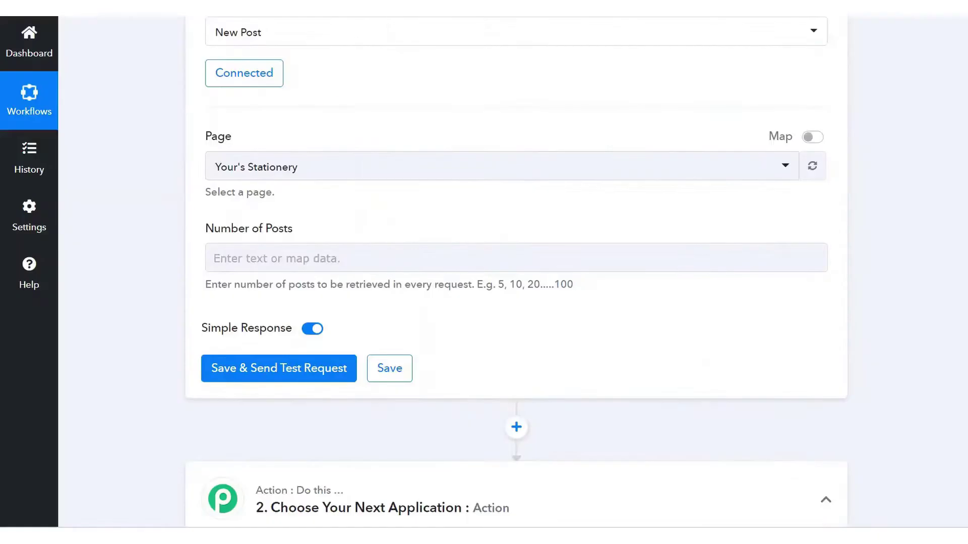
# Choose the Guest Events page, fetch 1 post, then save and send a test request
pyautogui.click(313, 166)
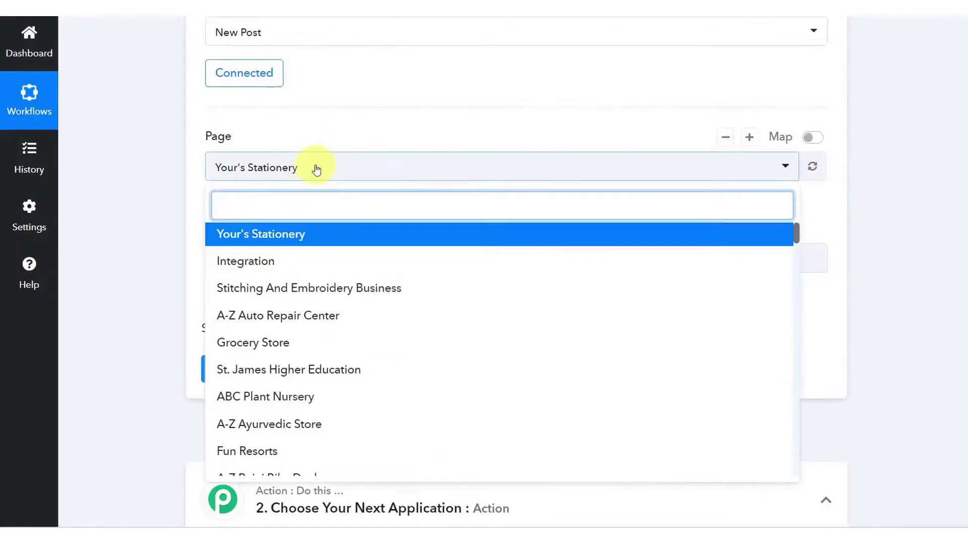
pyautogui.write('gu')
pyautogui.click(208, 224)
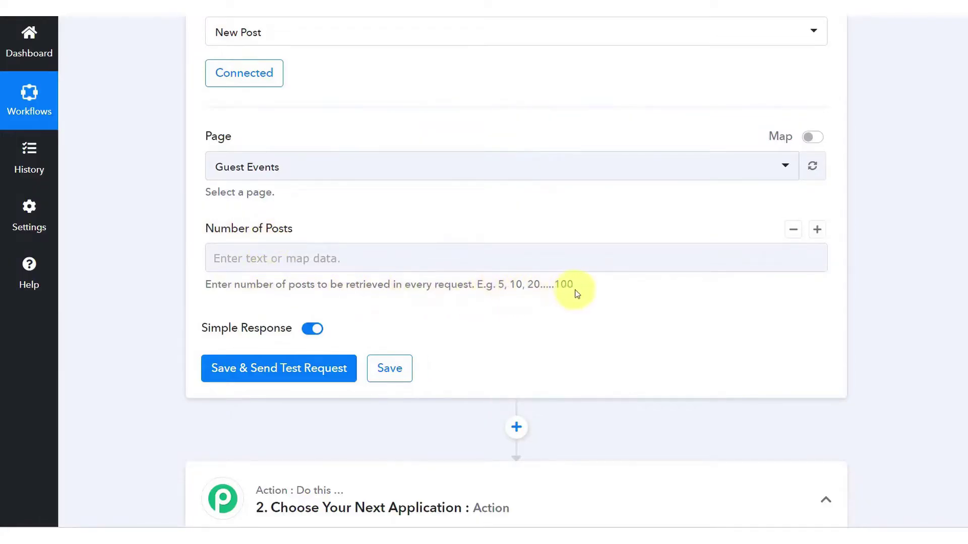
pyautogui.click(349, 261)
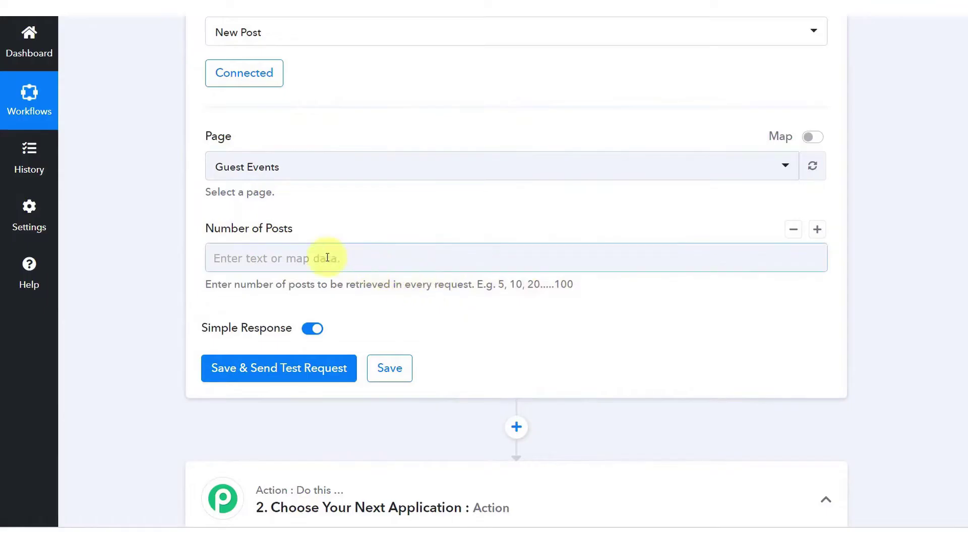
pyautogui.write('1')
pyautogui.click(329, 227)
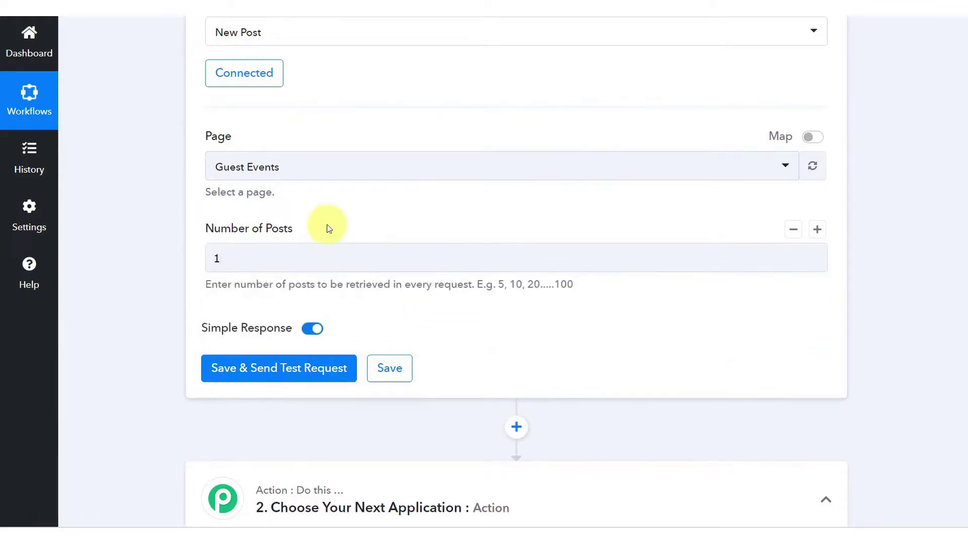
pyautogui.scroll(-1, 147, 235)
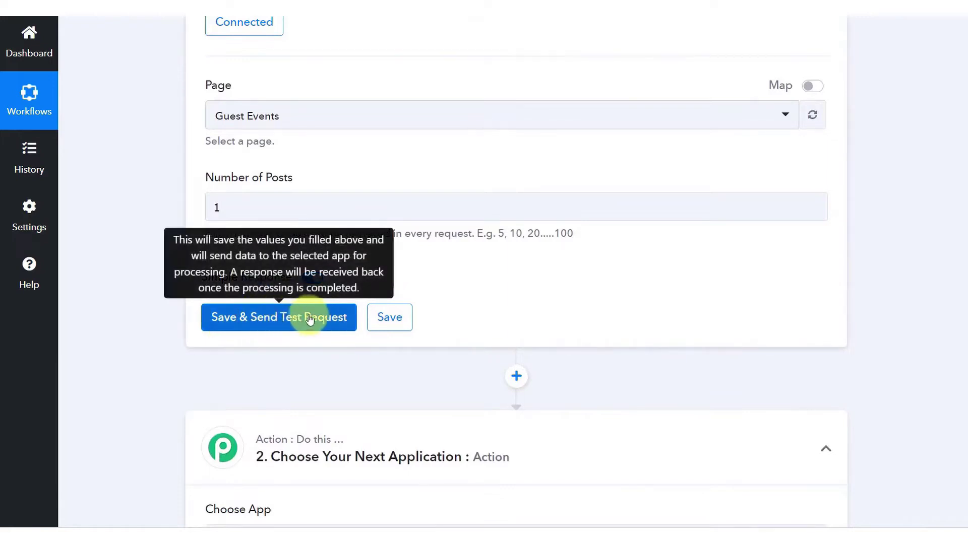
pyautogui.click(239, 329)
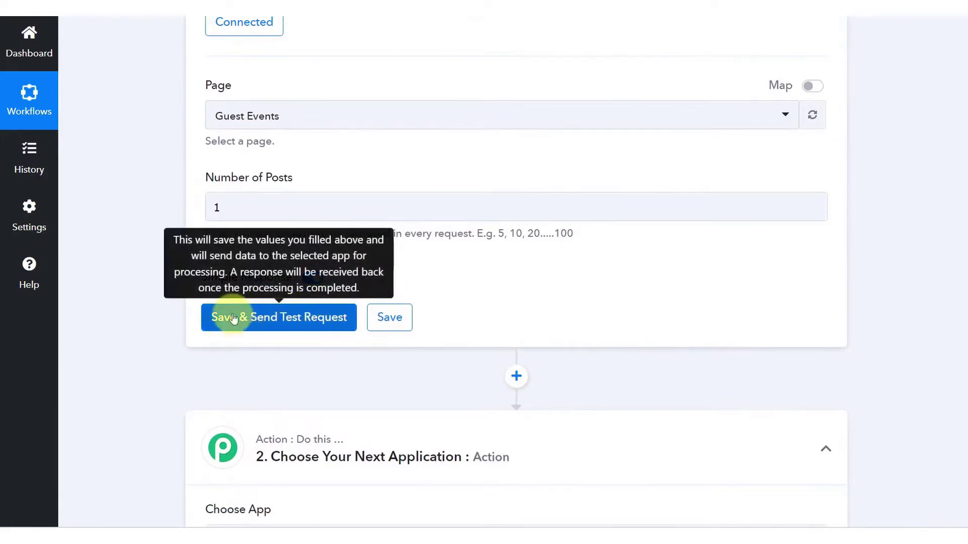
# Scroll through the Facebook test response, enlarging the image URL boxes to read the full links
pyautogui.scroll(-2, 103, 301)
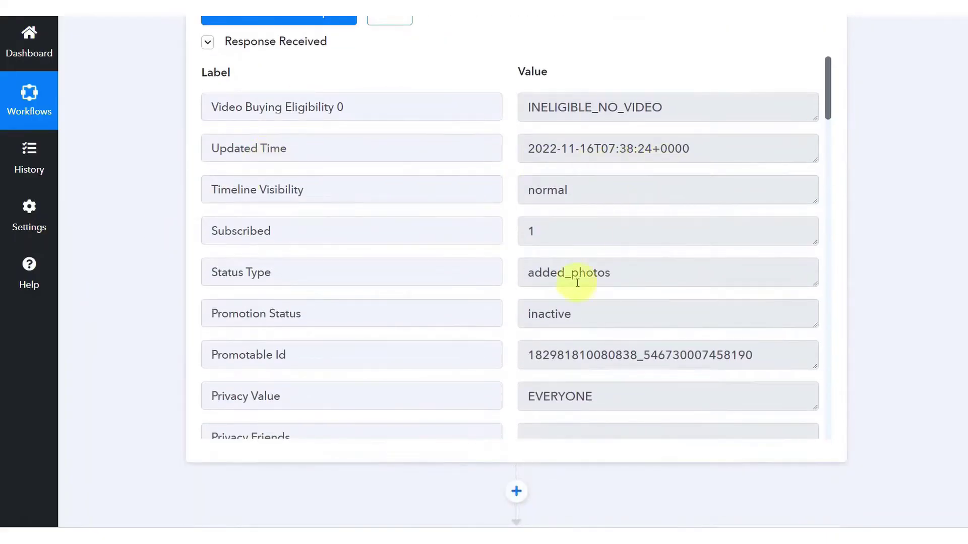
pyautogui.scroll(-2, 458, 293)
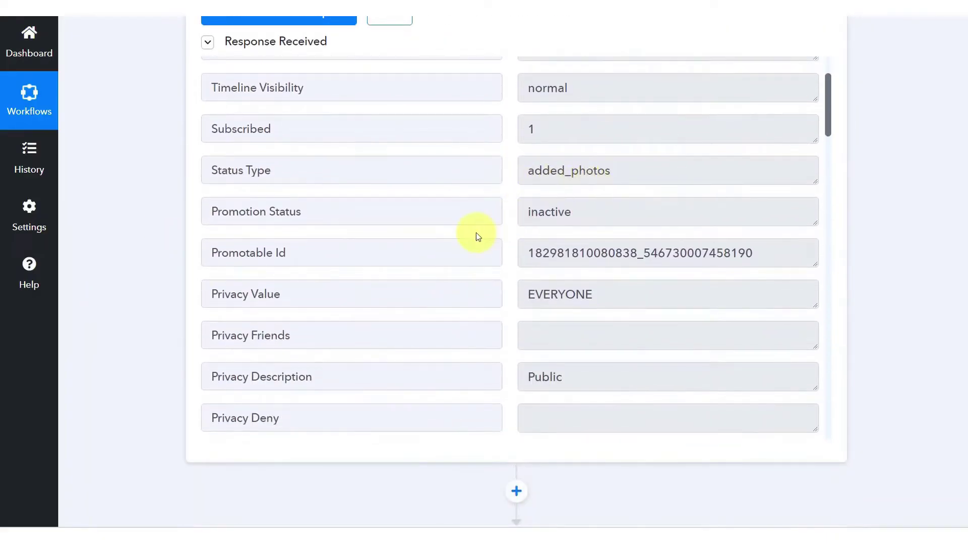
pyautogui.scroll(-3, 476, 235)
pyautogui.scroll(-2, 476, 237)
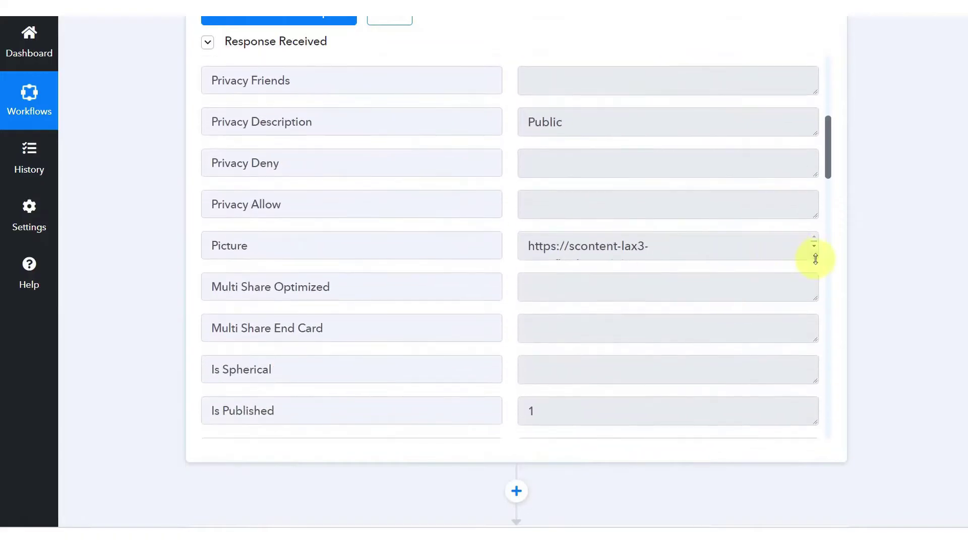
pyautogui.moveTo(815, 259); pyautogui.dragTo(814, 388)
pyautogui.scroll(-4, 765, 362)
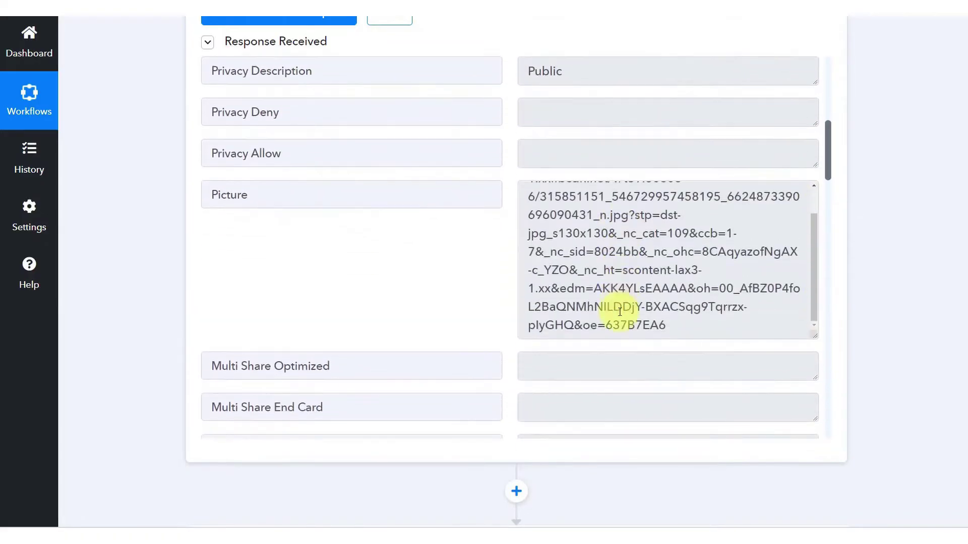
pyautogui.scroll(-3, 470, 279)
pyautogui.scroll(-10, 470, 280)
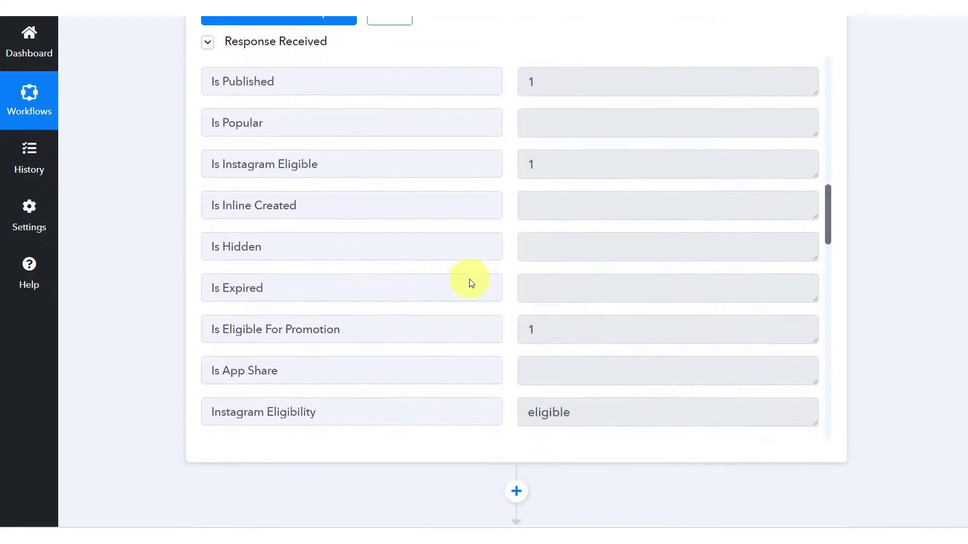
pyautogui.moveTo(815, 200); pyautogui.dragTo(806, 301)
pyautogui.scroll(-1, 569, 208)
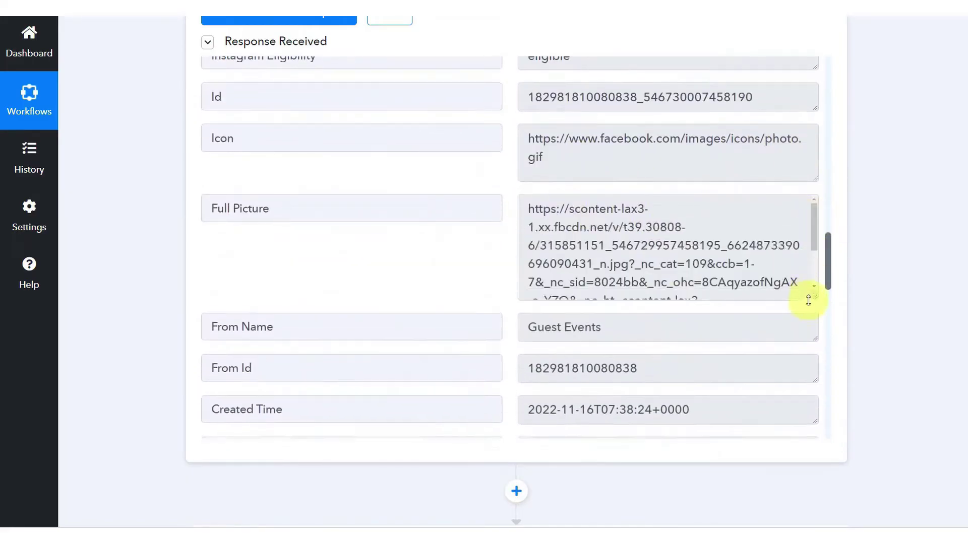
pyautogui.scroll(-3, 663, 264)
pyautogui.scroll(-2, 491, 266)
pyautogui.scroll(-1, 491, 266)
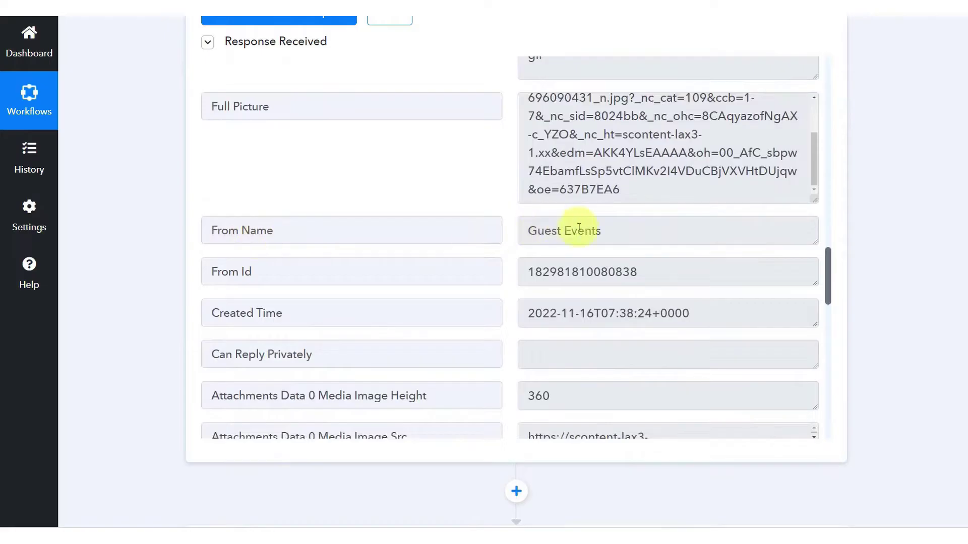
pyautogui.scroll(-2, 444, 281)
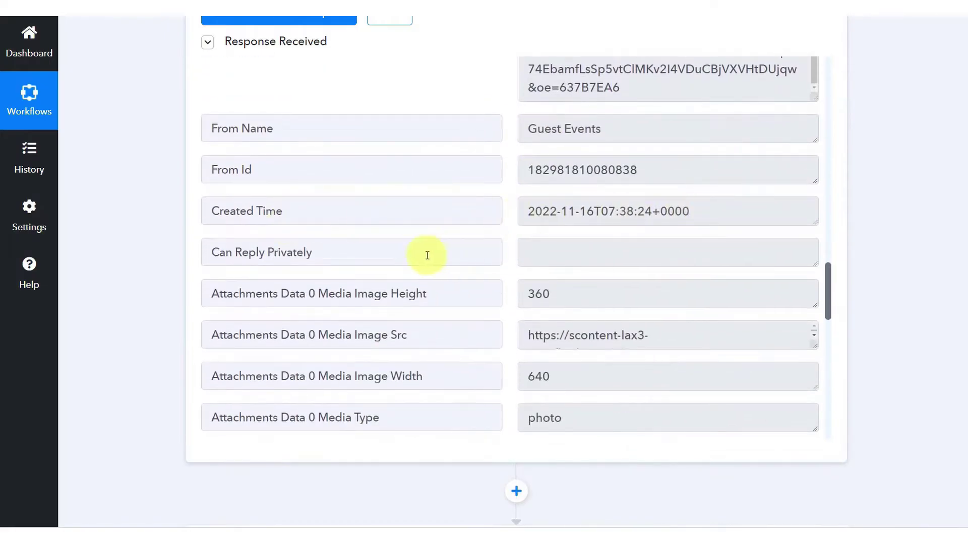
pyautogui.scroll(-2, 427, 256)
pyautogui.moveTo(816, 243); pyautogui.dragTo(813, 349)
pyautogui.scroll(-2, 660, 291)
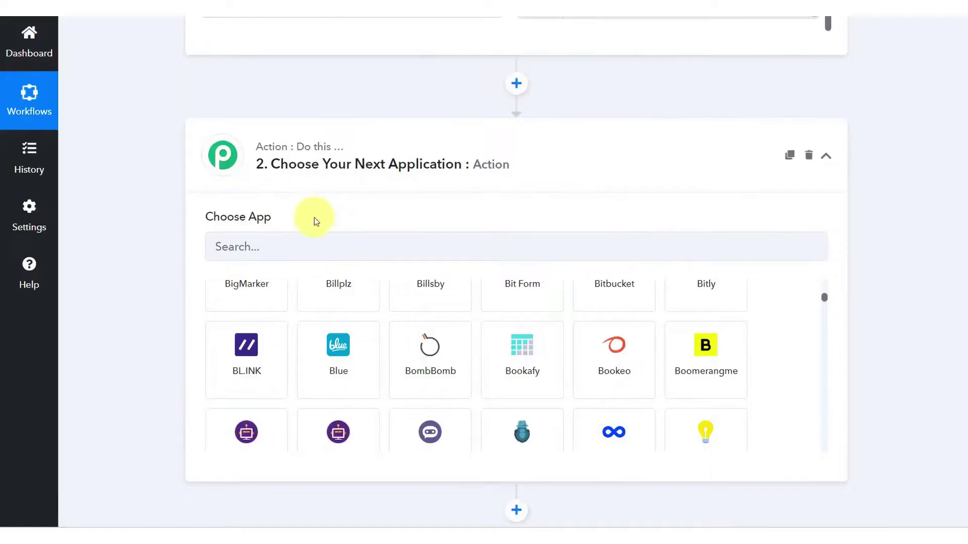
# Set the action step to Google Sheets with the Add New Row event
pyautogui.scroll(-2, 314, 218)
pyautogui.click(314, 195)
pyautogui.write('goo')
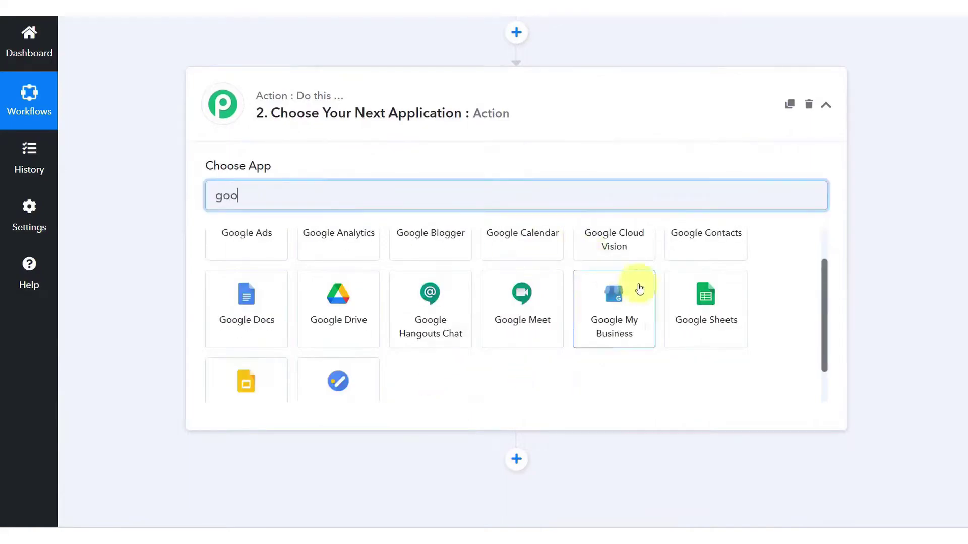
pyautogui.click(706, 303)
pyautogui.click(243, 269)
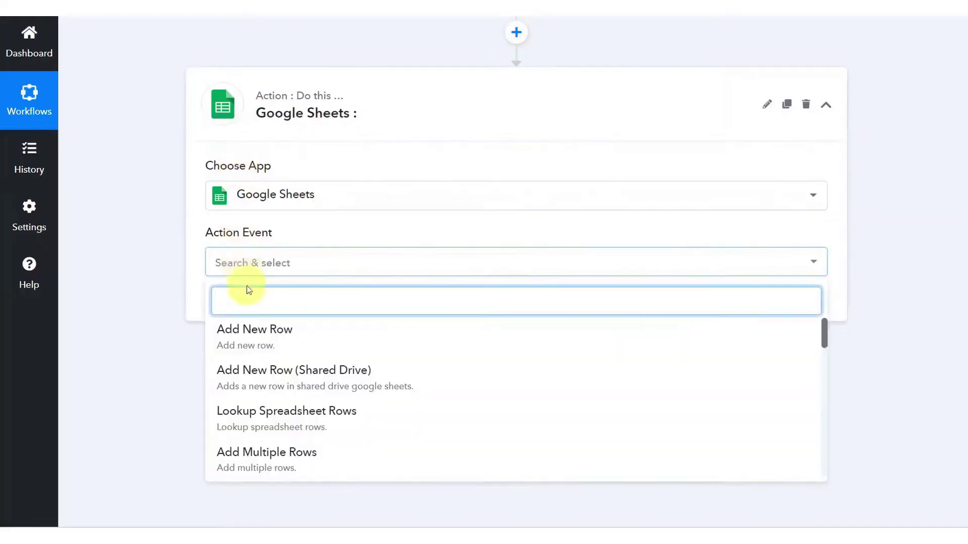
pyautogui.click(278, 344)
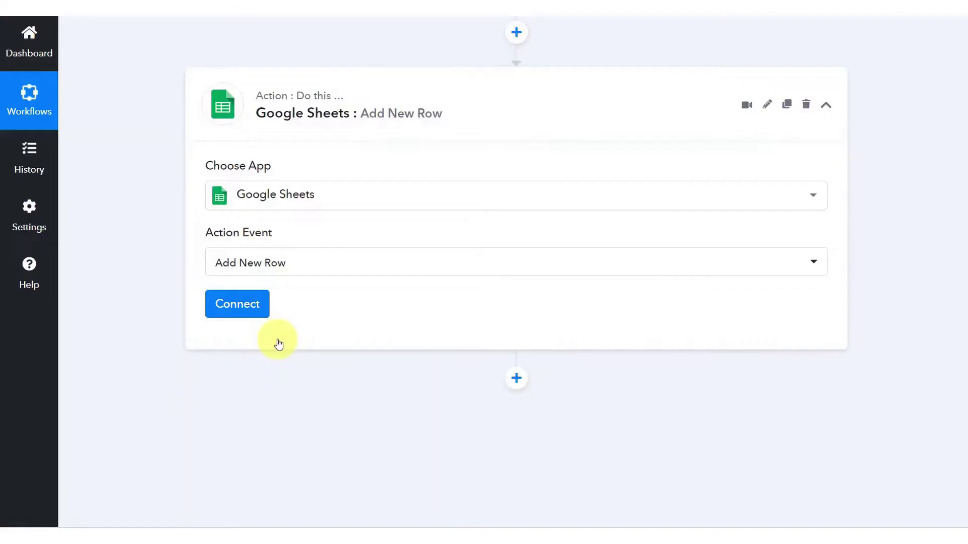
# Connect a Google account and target the Facebook page posts spreadsheet
pyautogui.click(247, 304)
pyautogui.click(545, 345)
pyautogui.click(215, 192)
pyautogui.click(265, 257)
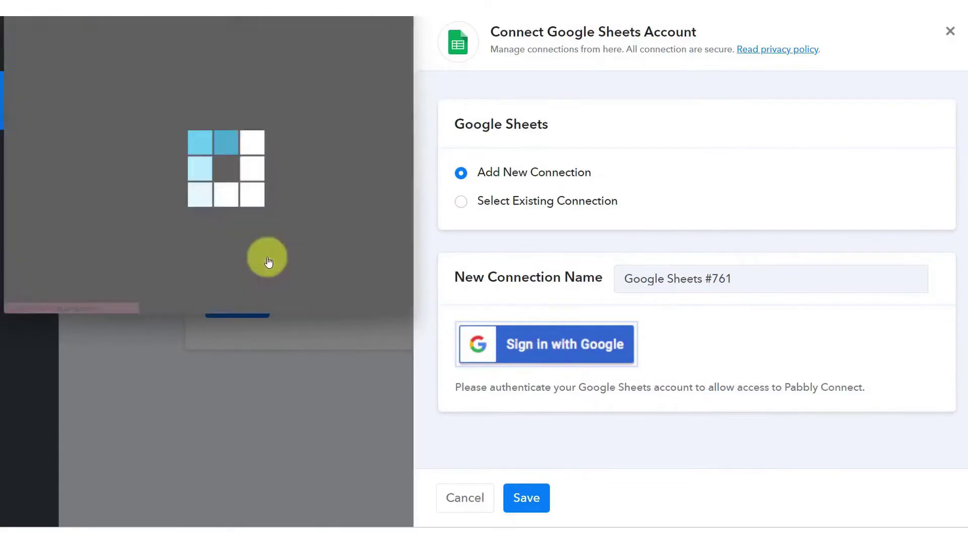
pyautogui.scroll(-3, 272, 257)
pyautogui.click(317, 244)
pyautogui.click(272, 331)
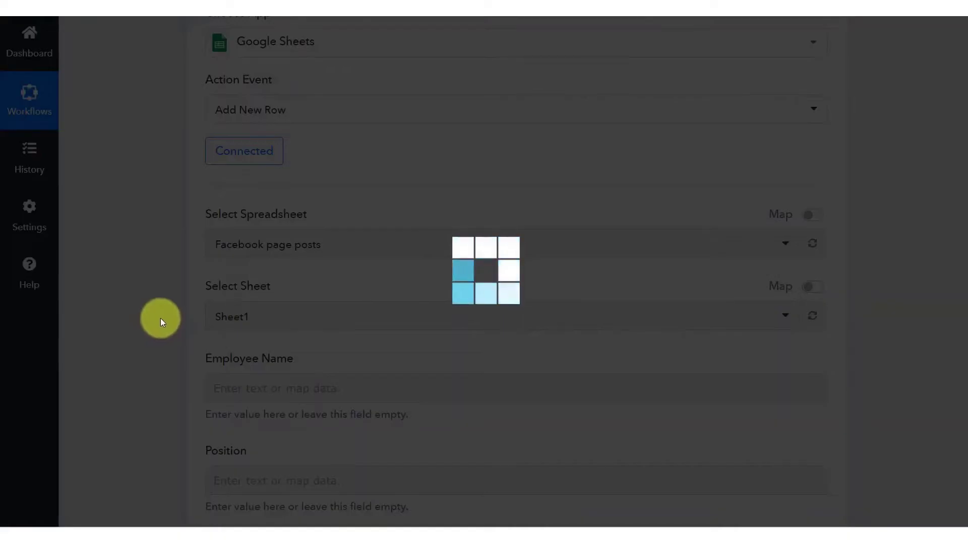
# Map Page Name to the Facebook post's From Name
pyautogui.scroll(-3, 160, 318)
pyautogui.scroll(-2, 160, 319)
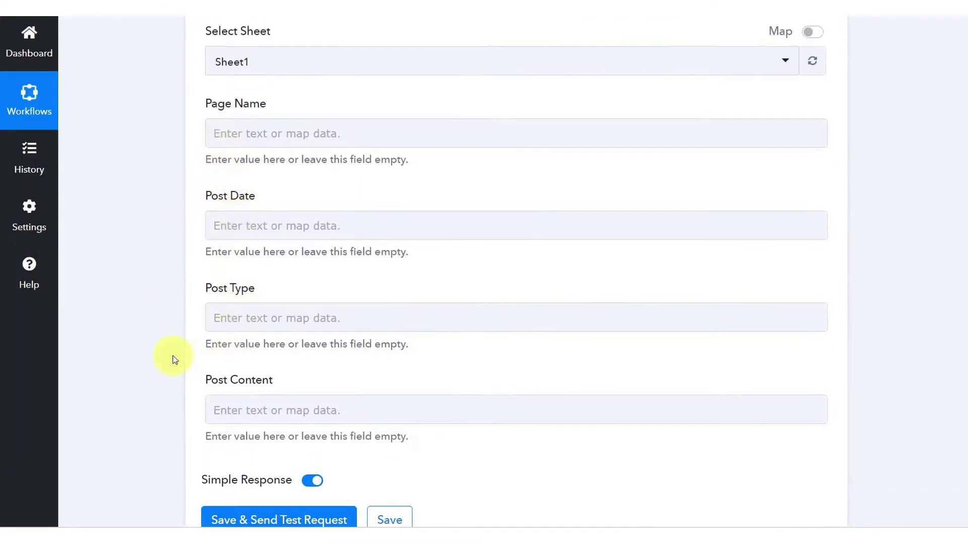
pyautogui.scroll(7, 172, 356)
pyautogui.scroll(-1, 172, 357)
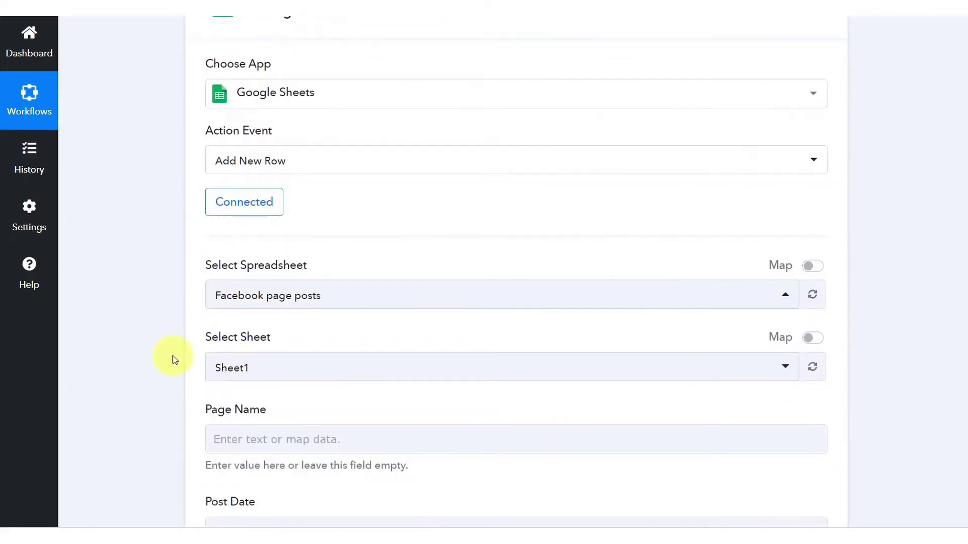
pyautogui.scroll(8, 173, 356)
pyautogui.scroll(4, 173, 357)
pyautogui.scroll(10, 280, 373)
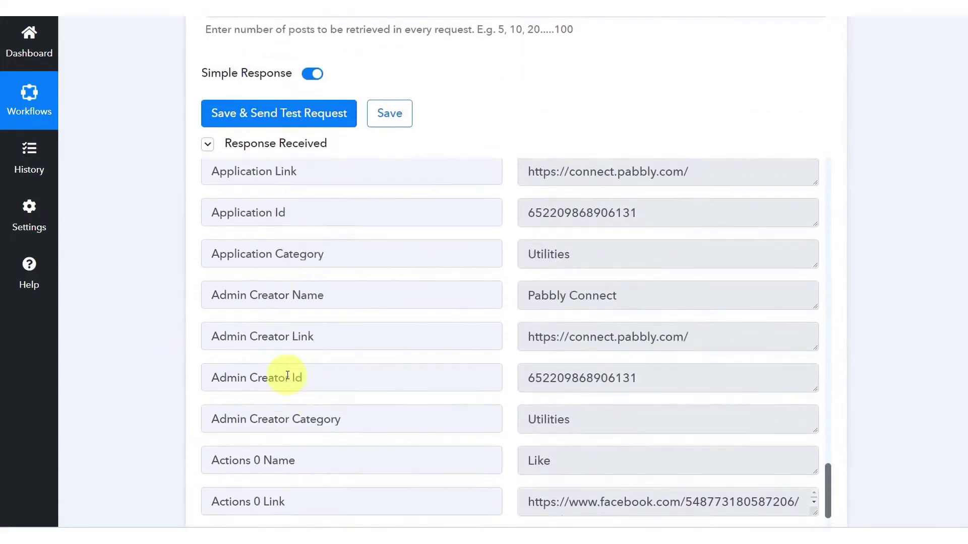
pyautogui.scroll(3, 284, 373)
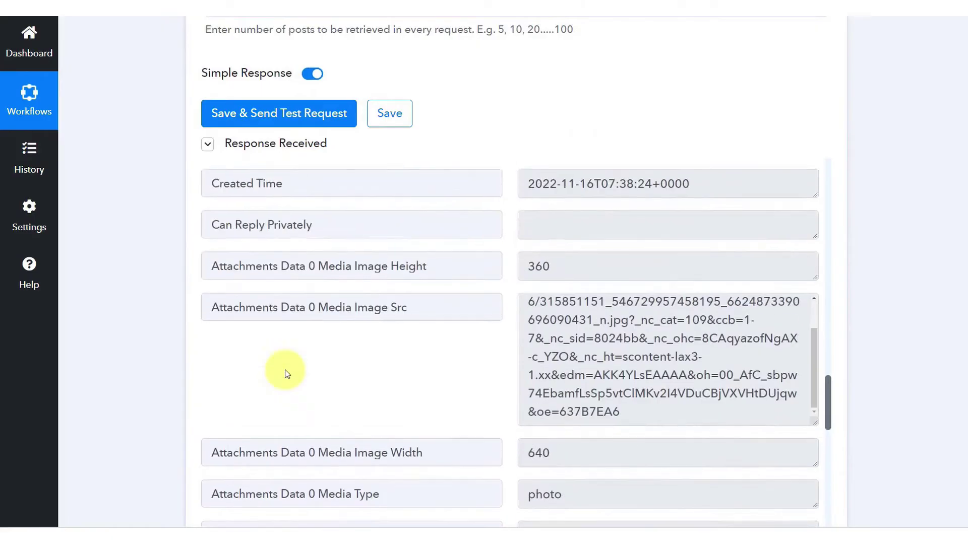
pyautogui.scroll(8, 143, 324)
pyautogui.click(249, 134)
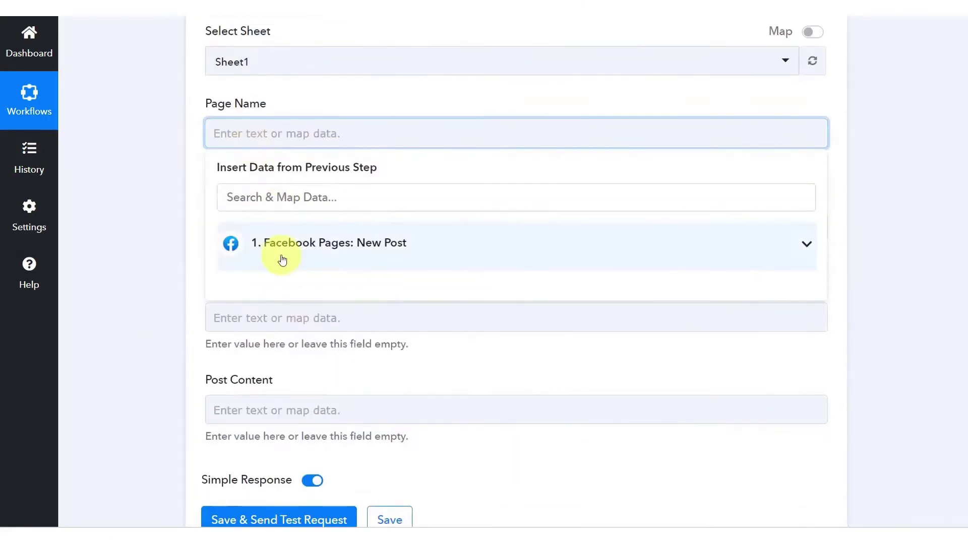
pyautogui.click(277, 259)
pyautogui.scroll(-12, 326, 367)
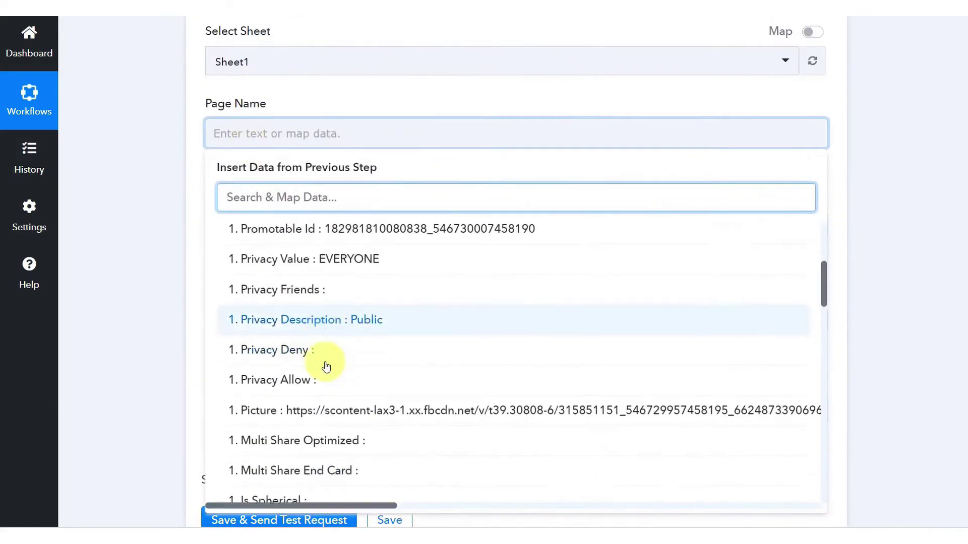
pyautogui.scroll(-4, 326, 367)
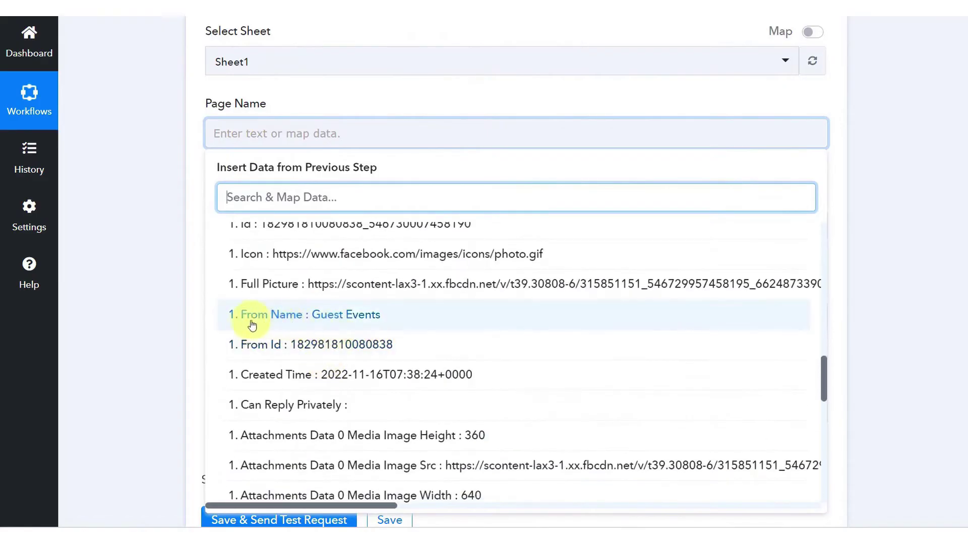
pyautogui.click(306, 314)
# Map Post Date to Created Time, Post Type to attachment type, Post Content to image URL
pyautogui.scroll(-2, 227, 202)
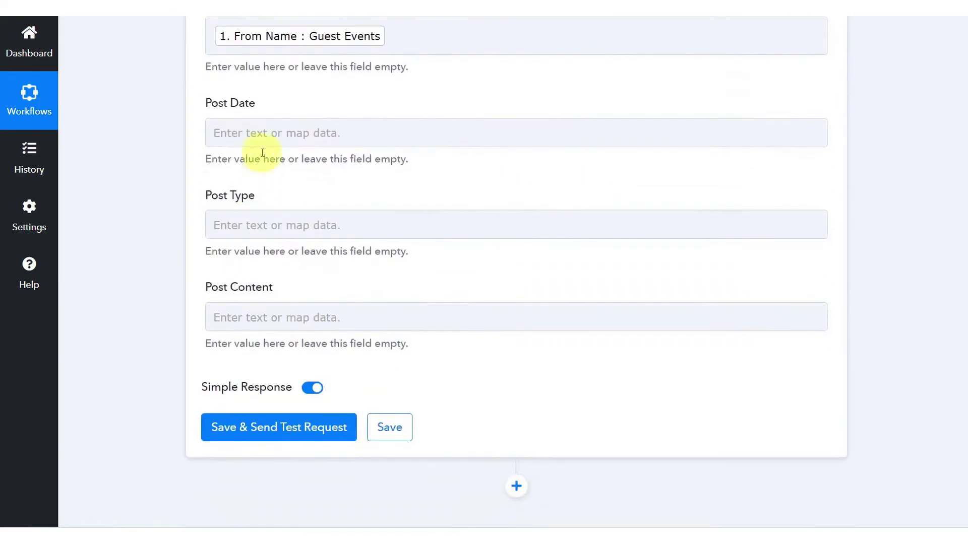
pyautogui.click(252, 133)
pyautogui.click(302, 353)
pyautogui.click(353, 132)
pyautogui.click(275, 245)
pyautogui.scroll(-5, 324, 404)
pyautogui.click(324, 495)
pyautogui.click(352, 231)
pyautogui.click(270, 342)
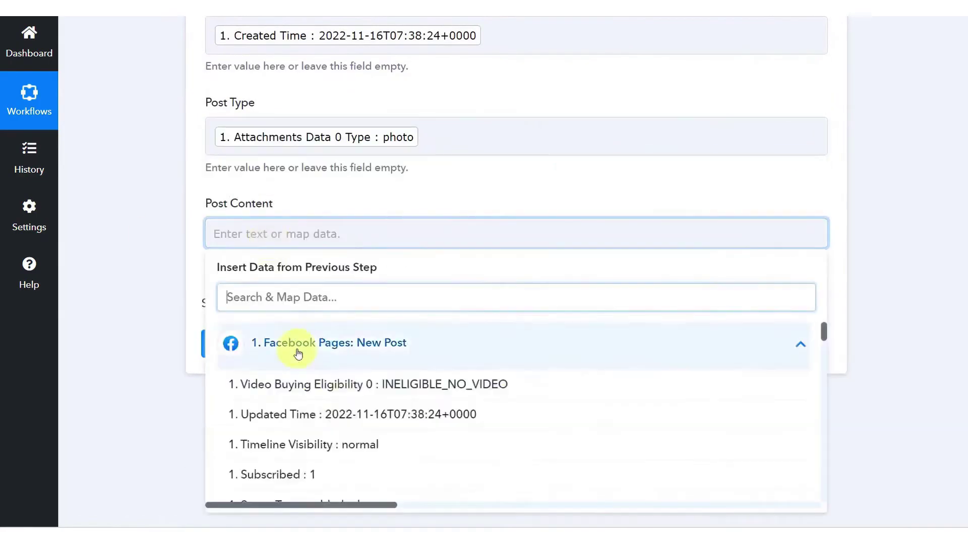
pyautogui.click(328, 383)
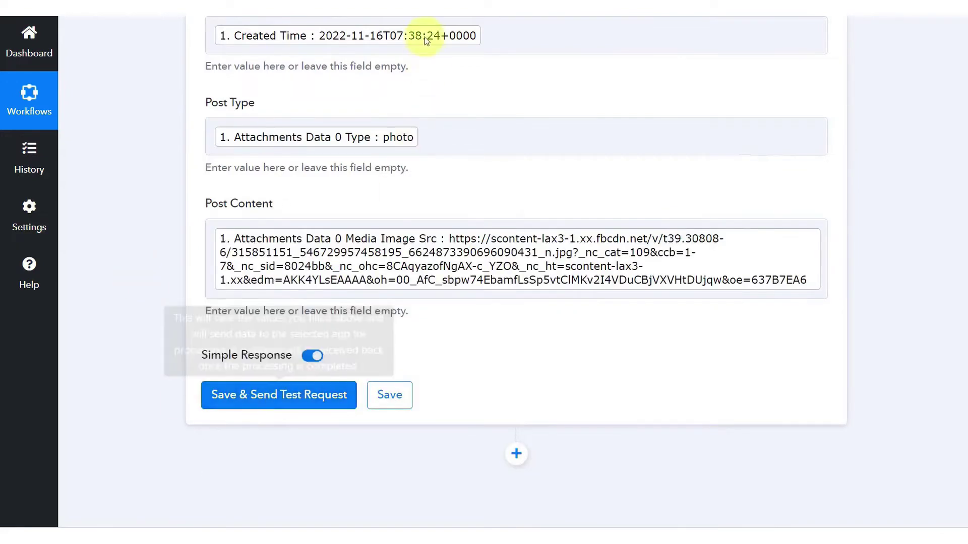
# Save and send a test request, then confirm the Guest Events row in the spreadsheet
pyautogui.hotkey('ctrl', 'Tab')
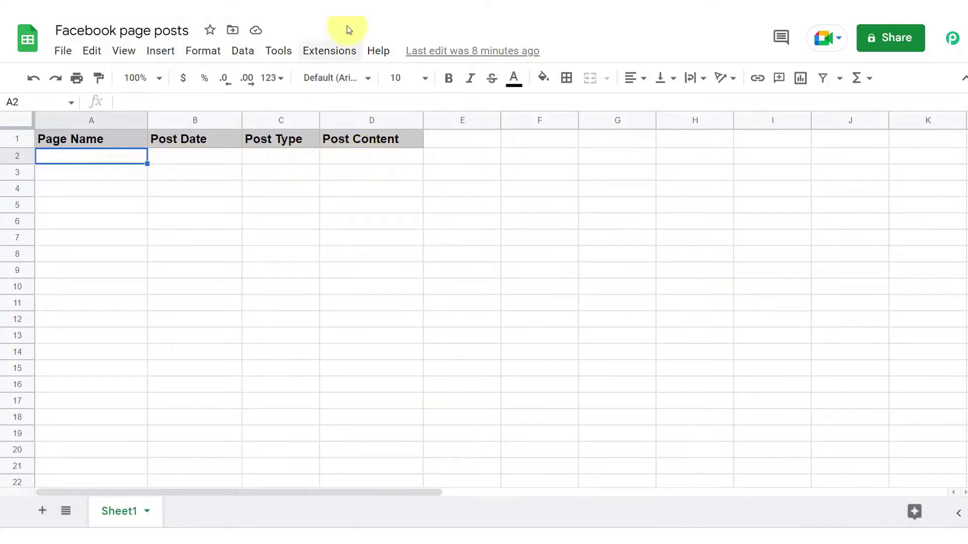
pyautogui.hotkey('ctrl', 'Tab')
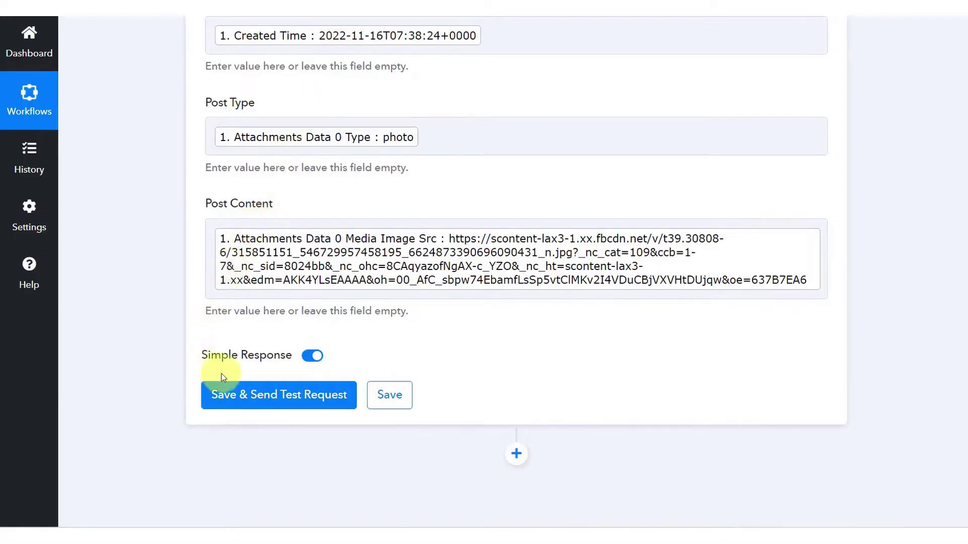
pyautogui.click(239, 409)
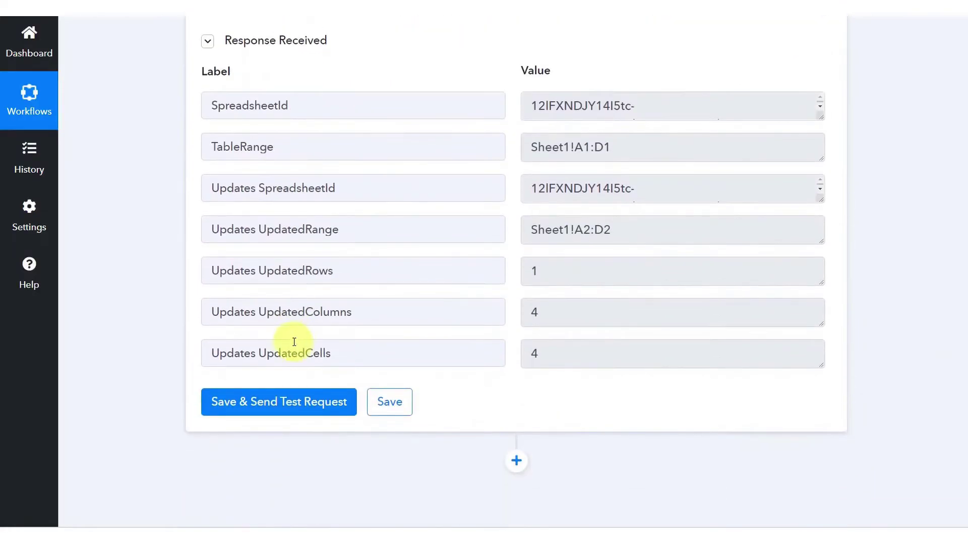
pyautogui.click(518, 10)
pyautogui.click(195, 191)
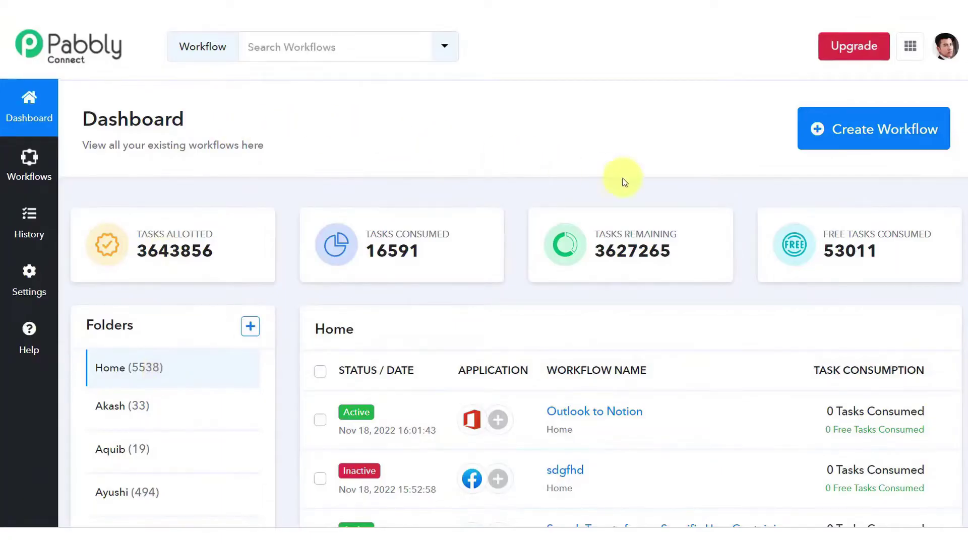
# Create a workflow named 'First Workflow' and collapse its trigger app chooser
pyautogui.click(884, 141)
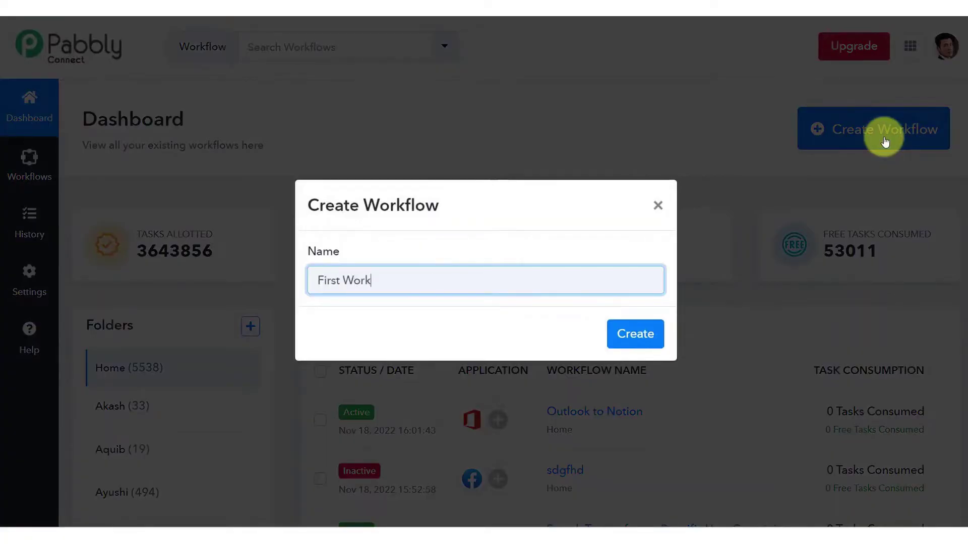
pyautogui.write('First Workflow')
pyautogui.click(637, 333)
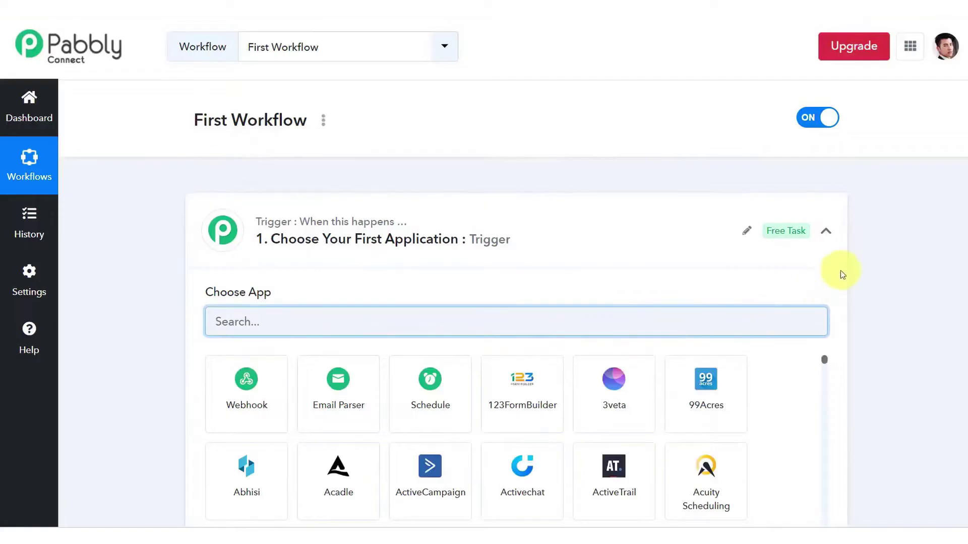
pyautogui.click(827, 232)
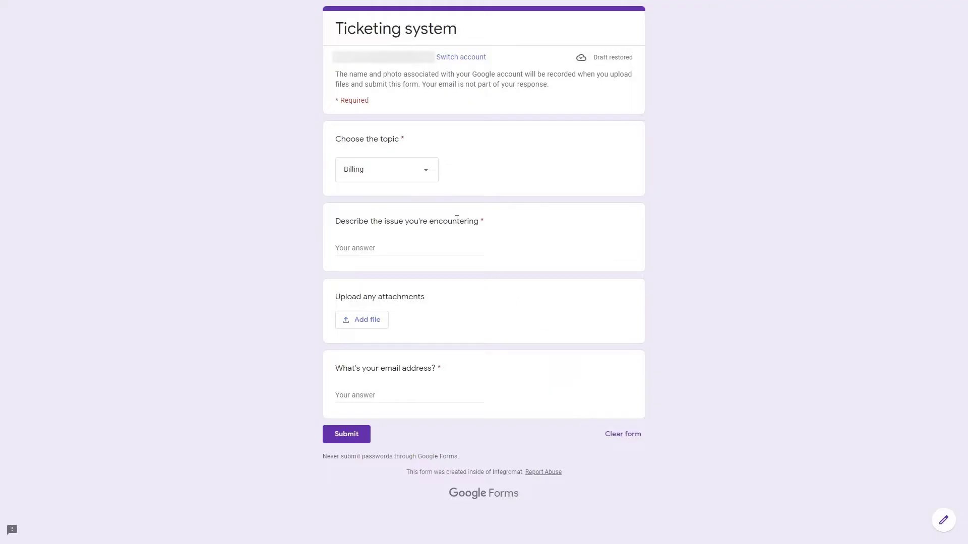
# Keep Billing as the ticket topic, then begin adding the first Make module
pyautogui.click(410, 175)
pyautogui.click(455, 188)
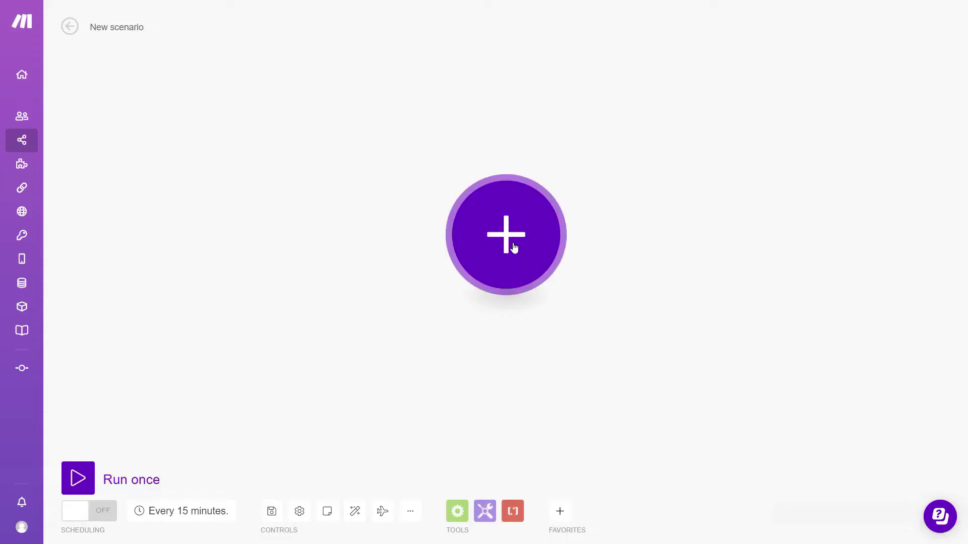
pyautogui.click(509, 242)
# Add a Google Forms Watch Responses trigger with a newly authorized Google connection
pyautogui.write('fo')
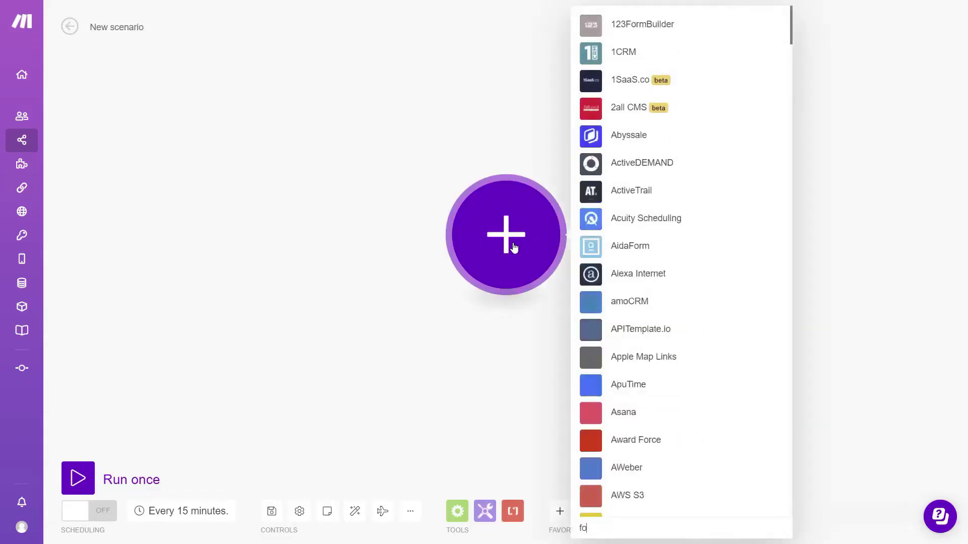
pyautogui.write('rms')
pyautogui.click(650, 333)
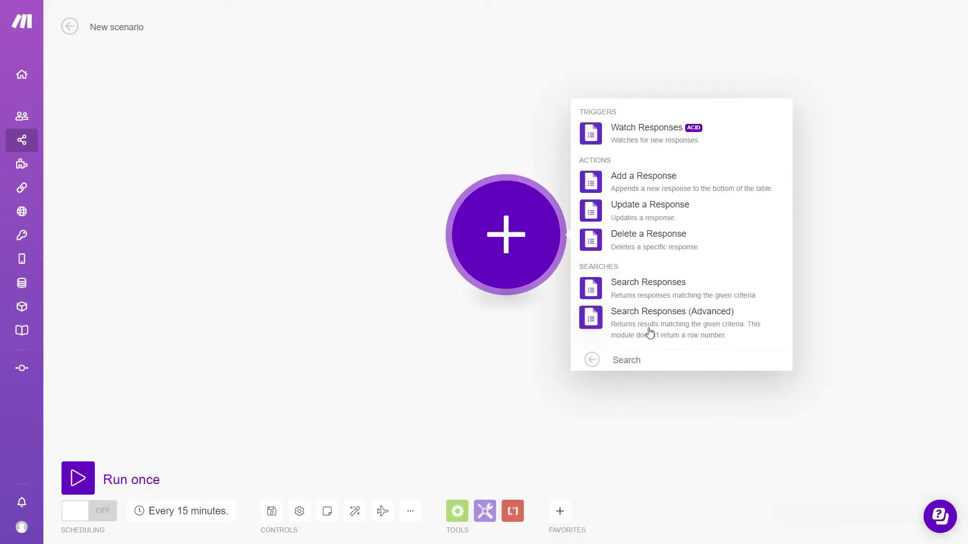
pyautogui.click(674, 132)
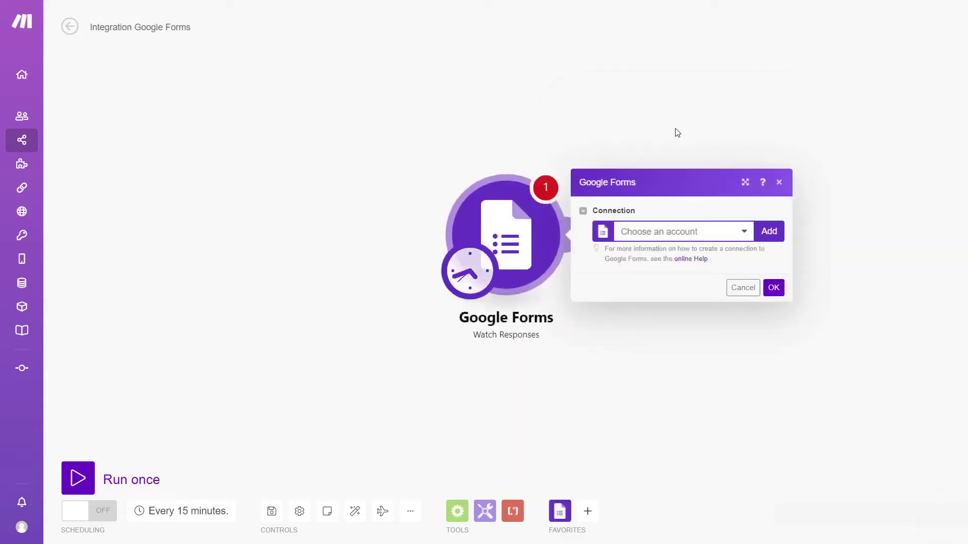
pyautogui.click(770, 235)
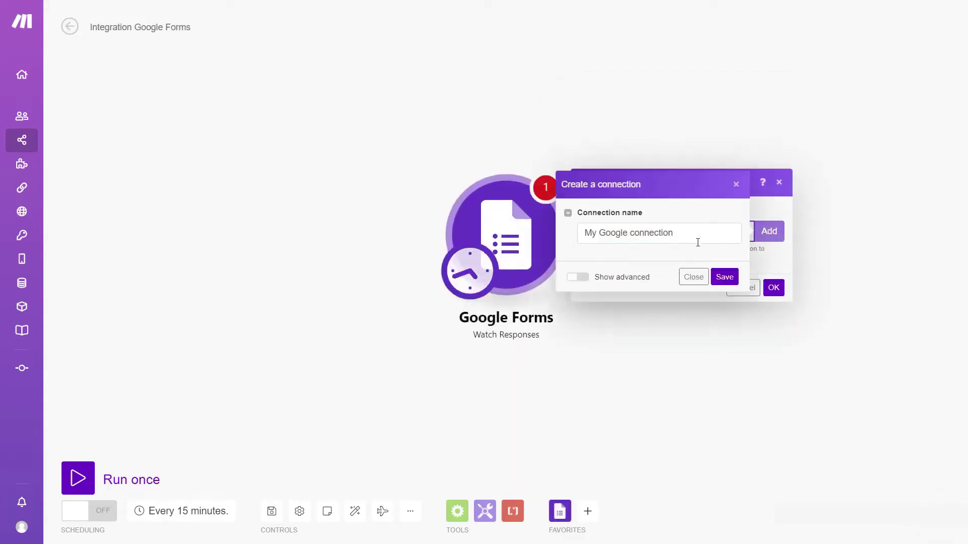
pyautogui.click(723, 277)
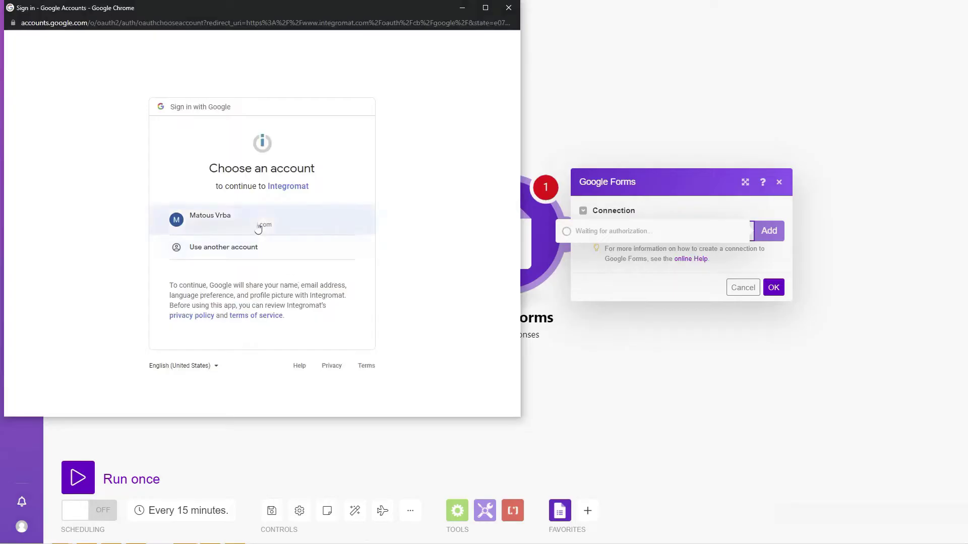
pyautogui.click(259, 222)
pyautogui.click(333, 379)
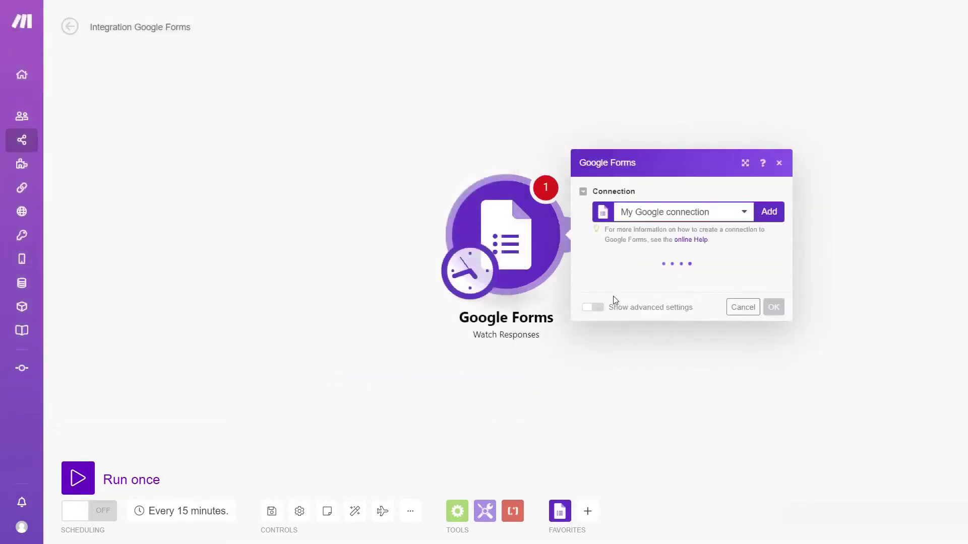
# Read Form Responses 1 of Ticketing system (Responses), starting from all responses
pyautogui.click(660, 245)
pyautogui.write('ti')
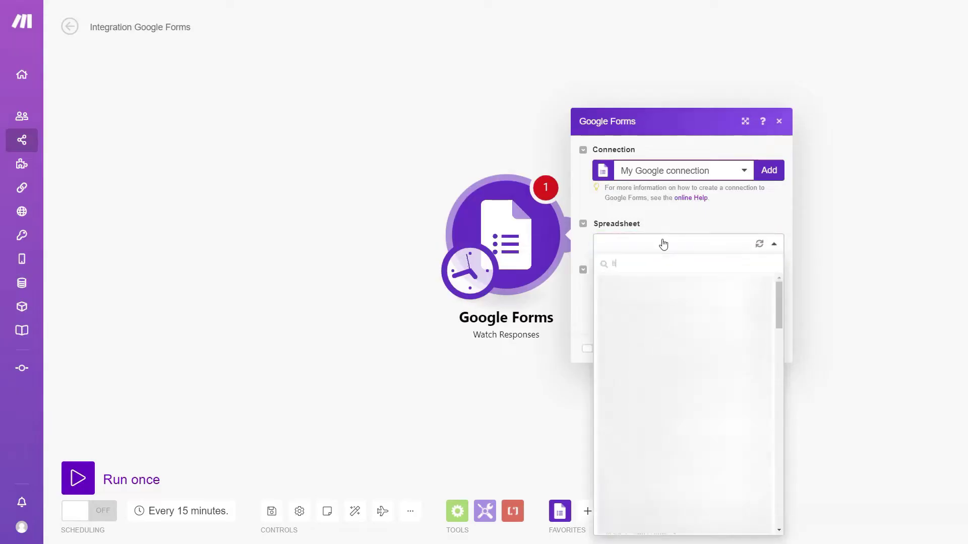
pyautogui.write('cketing')
pyautogui.click(692, 284)
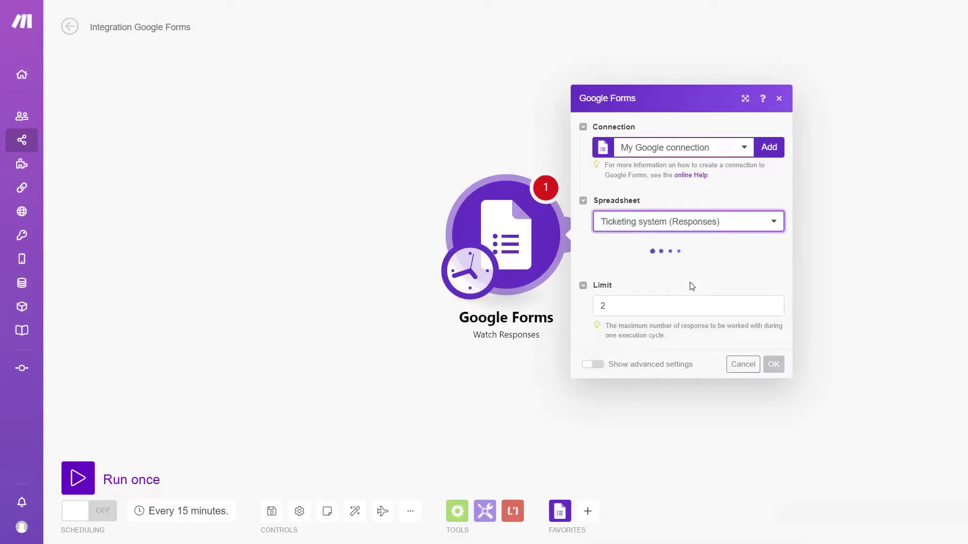
pyautogui.click(680, 270)
pyautogui.click(671, 306)
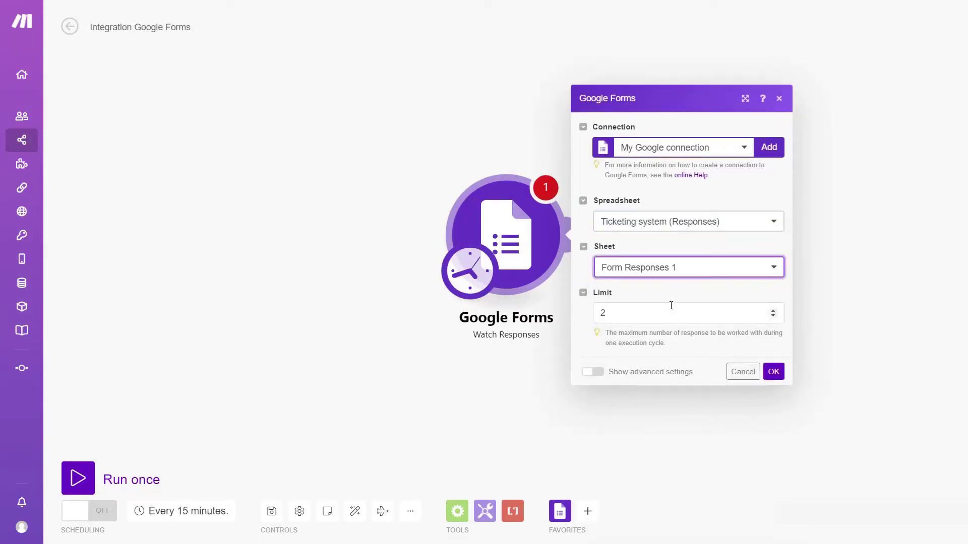
pyautogui.click(779, 376)
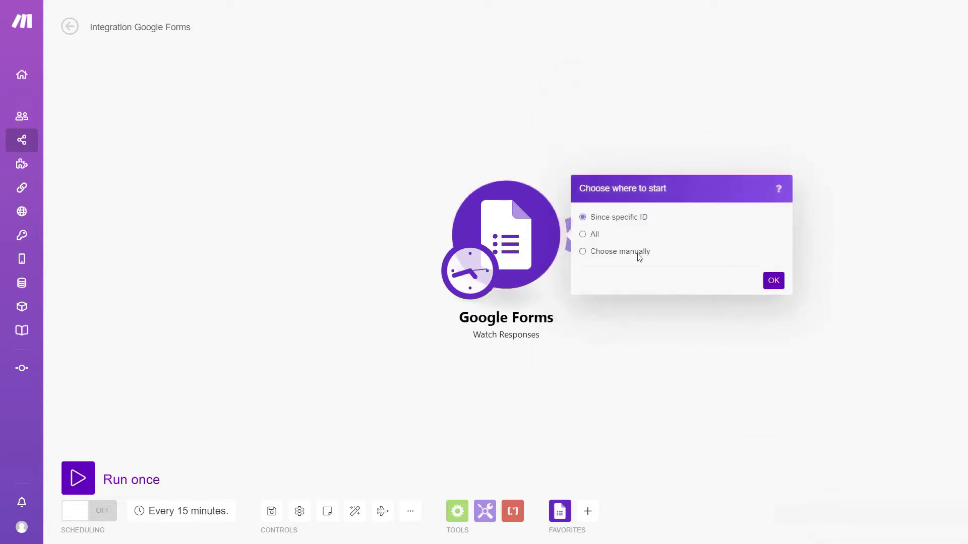
pyautogui.click(638, 252)
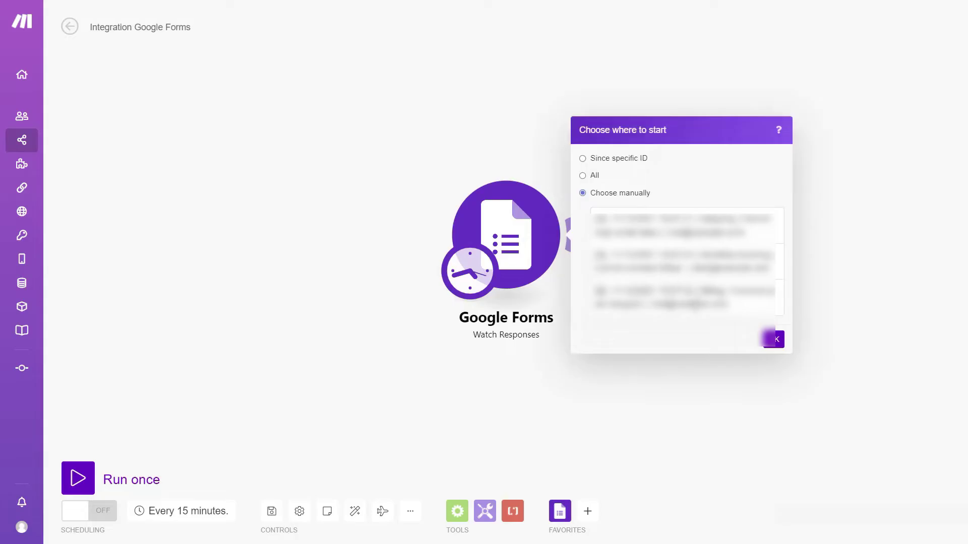
pyautogui.click(584, 176)
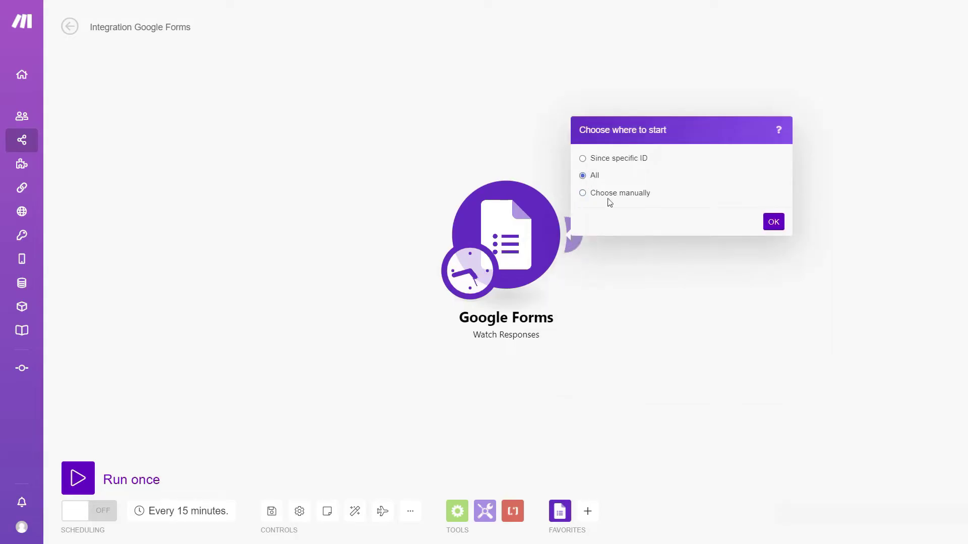
pyautogui.click(774, 222)
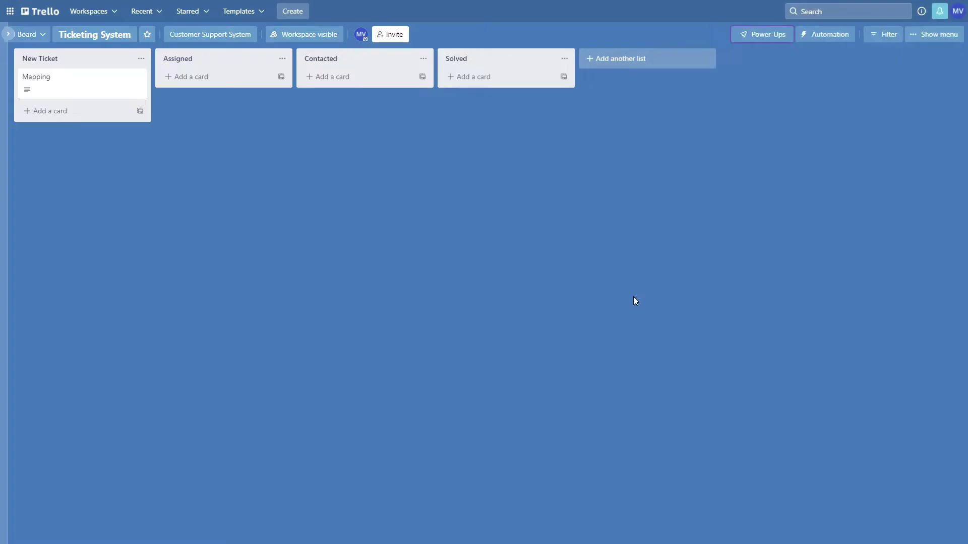
# Open and close the Mapping card, then drag it from New Ticket toward Contacted
pyautogui.click(86, 83)
pyautogui.click(97, 172)
pyautogui.moveTo(67, 91); pyautogui.dragTo(89, 84)
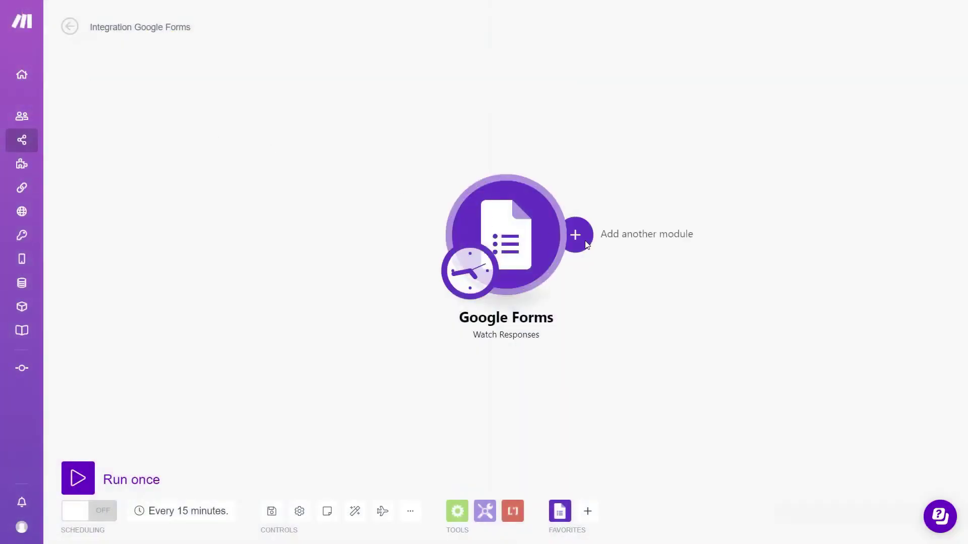
pyautogui.click(577, 233)
# Add a Trello Create a Card module using the existing Trello connection
pyautogui.write('trello')
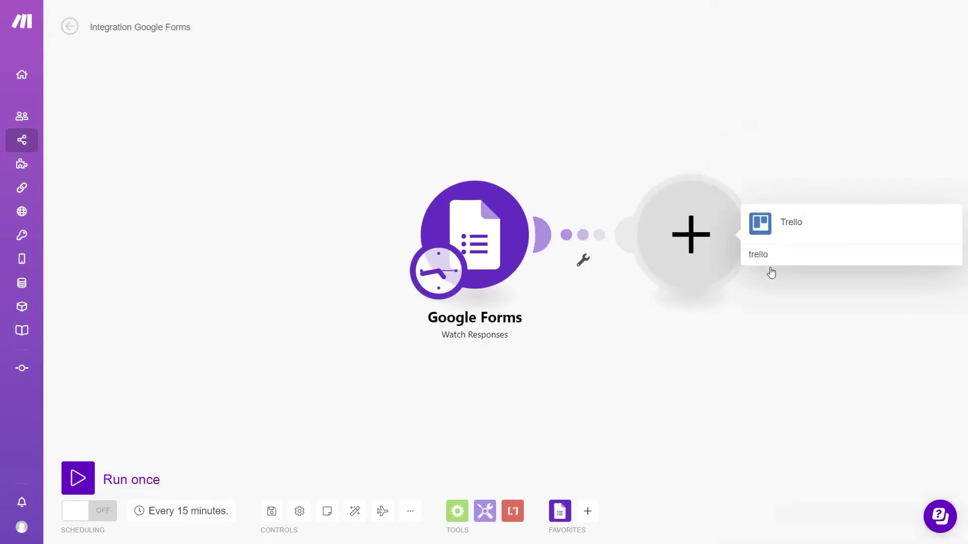
pyautogui.click(801, 236)
pyautogui.scroll(-2, 801, 245)
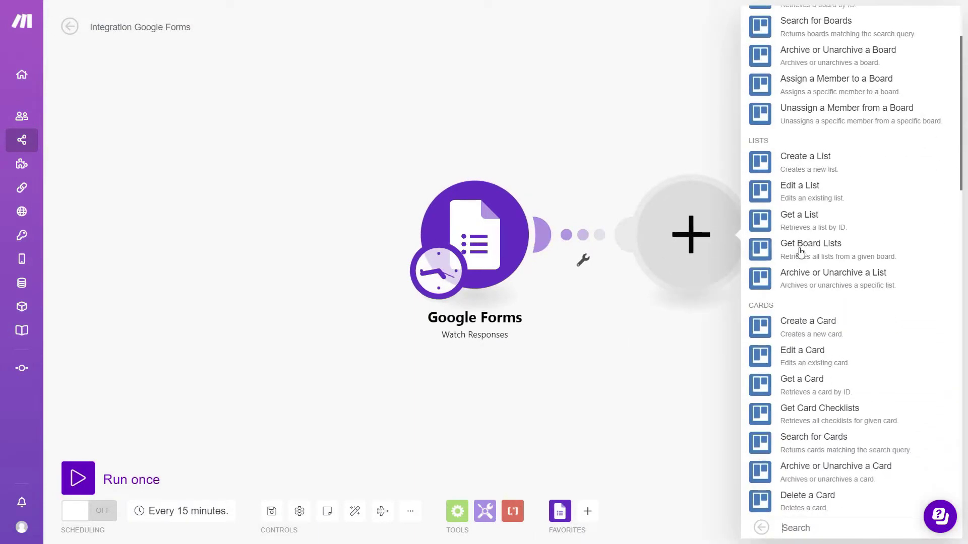
pyautogui.click(828, 336)
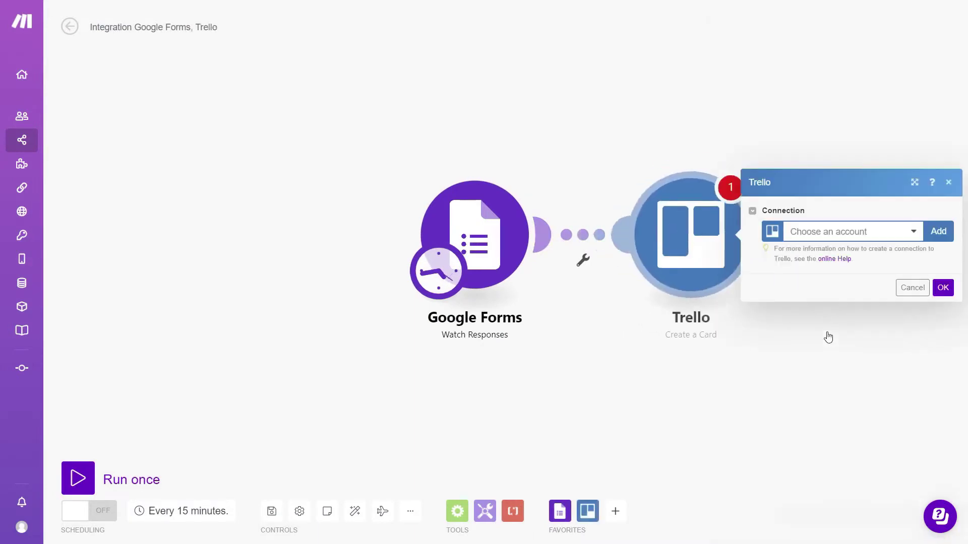
pyautogui.click(843, 235)
pyautogui.click(849, 272)
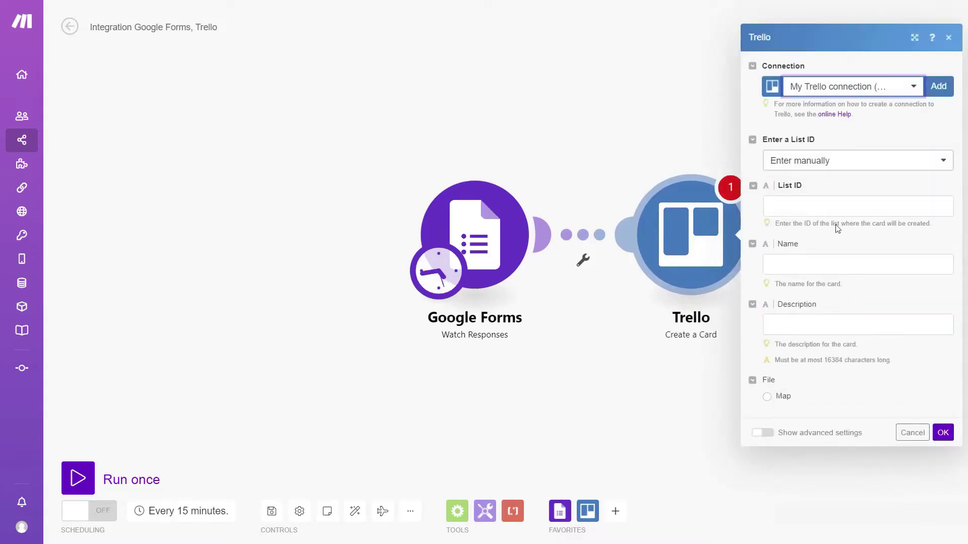
# Target the New Ticket list on the Ticketing System board
pyautogui.click(811, 167)
pyautogui.click(817, 216)
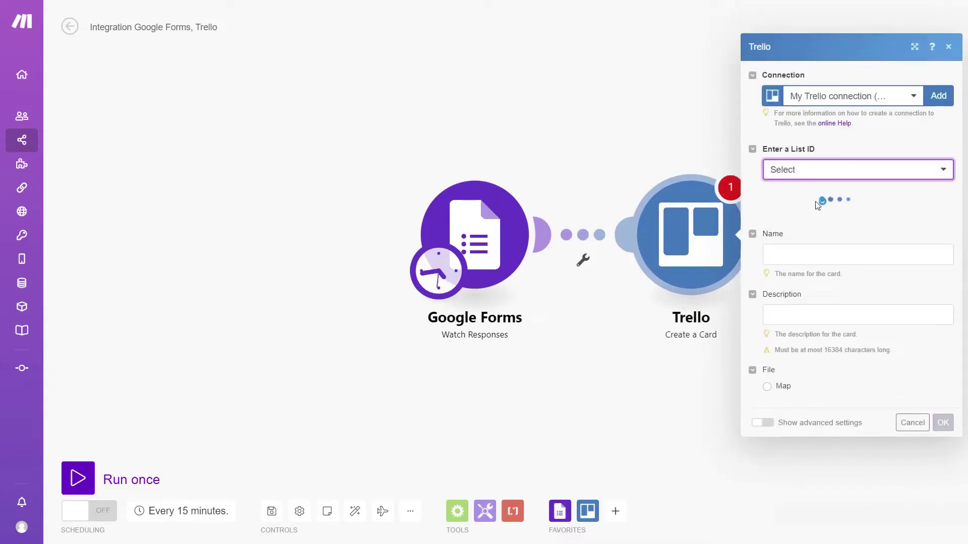
pyautogui.click(817, 213)
pyautogui.click(830, 272)
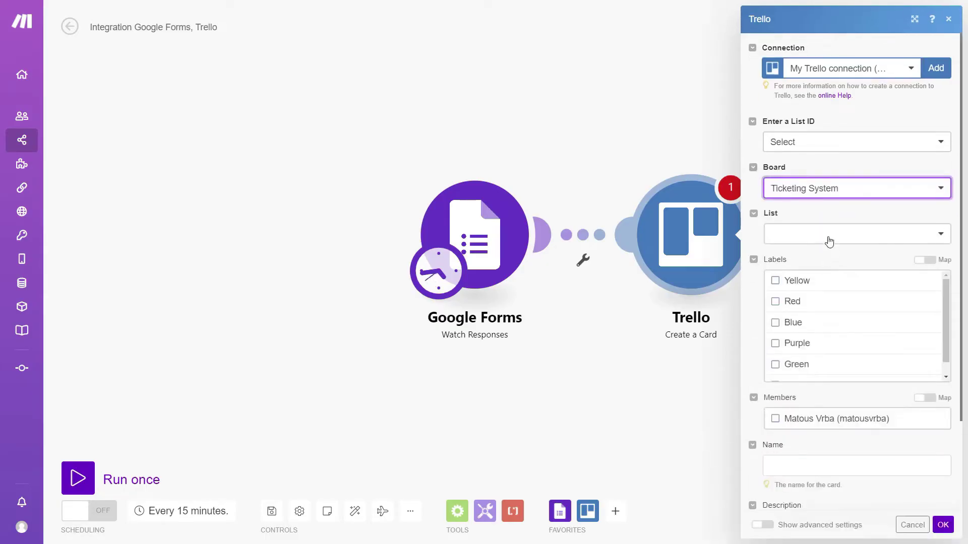
pyautogui.click(829, 237)
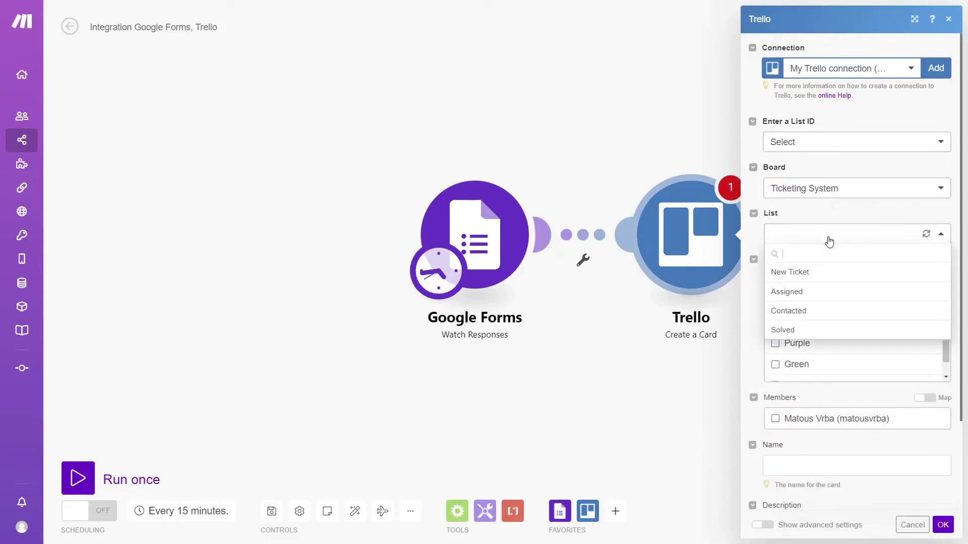
pyautogui.click(828, 274)
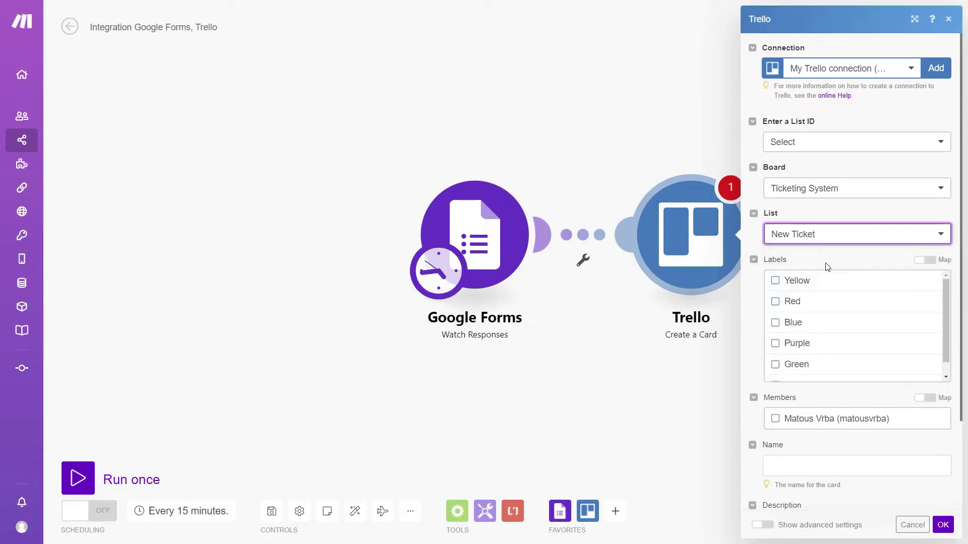
# Name cards by the topic and describe them with the issue and submitter's email
pyautogui.scroll(-2, 827, 267)
pyautogui.scroll(-1, 833, 270)
pyautogui.click(828, 365)
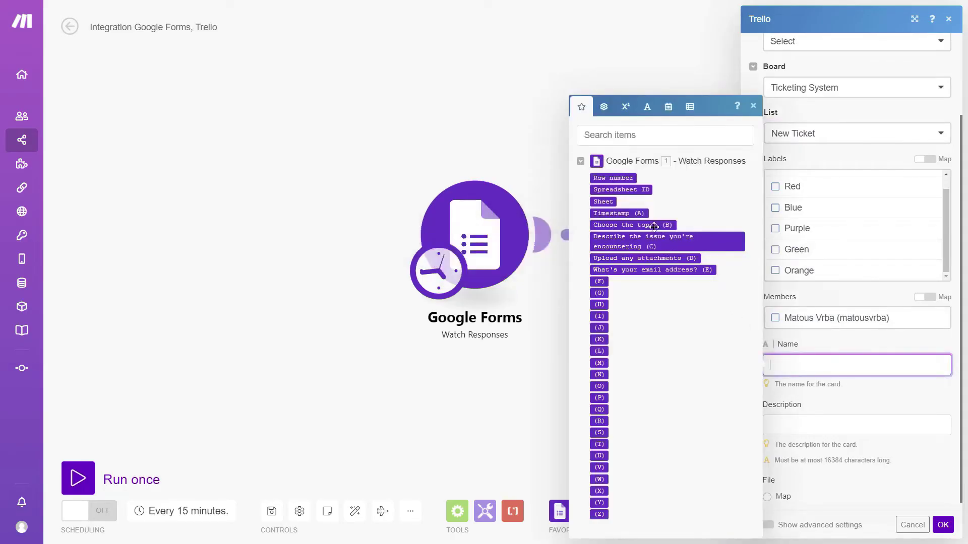
pyautogui.click(654, 226)
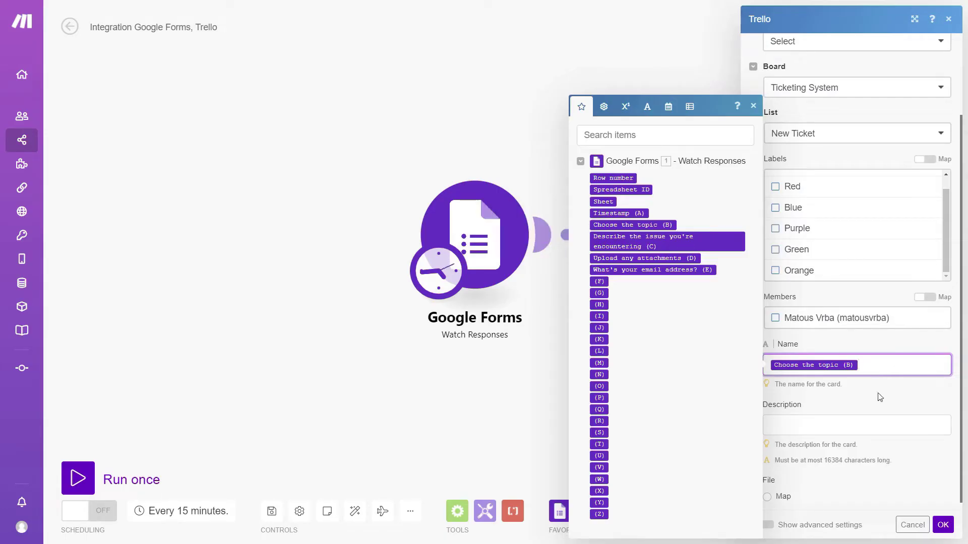
pyautogui.click(863, 426)
pyautogui.click(684, 239)
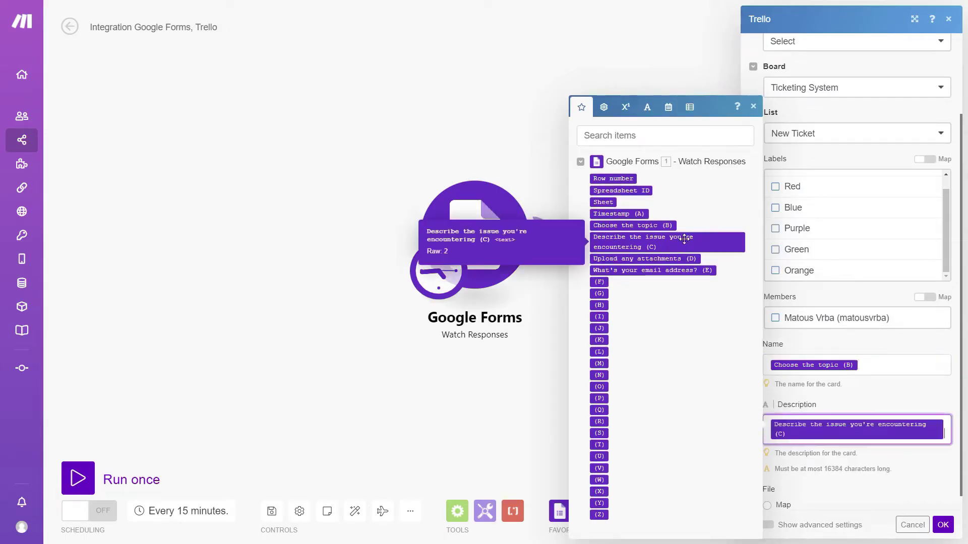
pyautogui.click(686, 270)
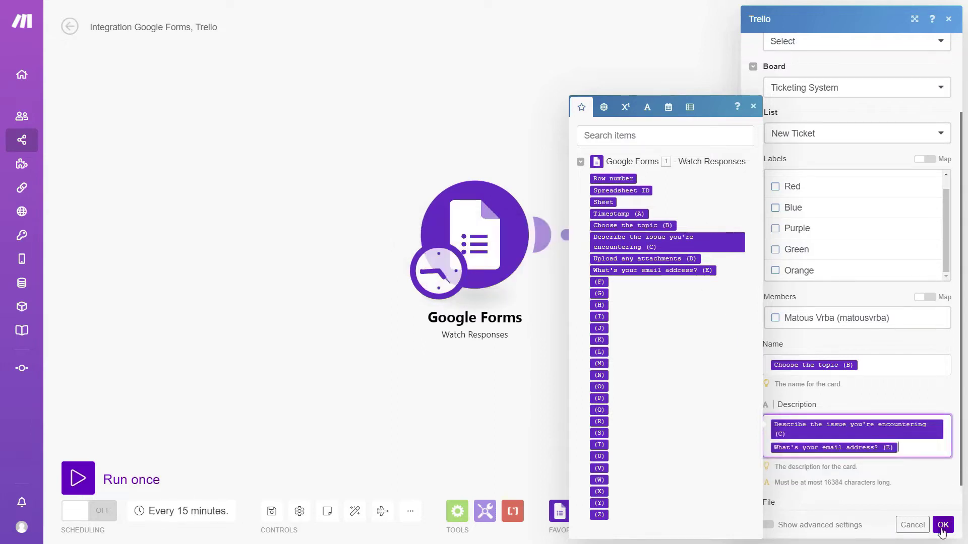
pyautogui.click(941, 526)
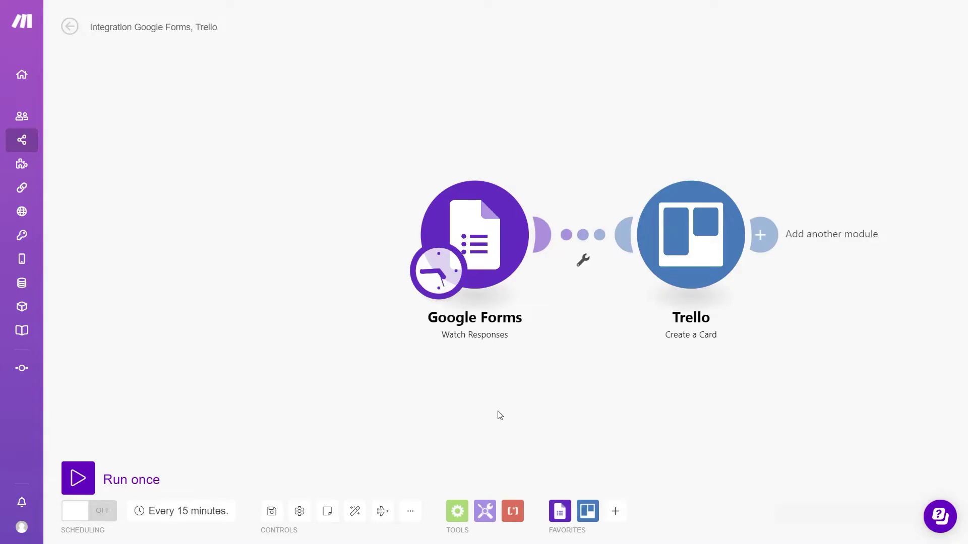
# Run the scenario once, then schedule it at regular 15-minute intervals
pyautogui.click(78, 478)
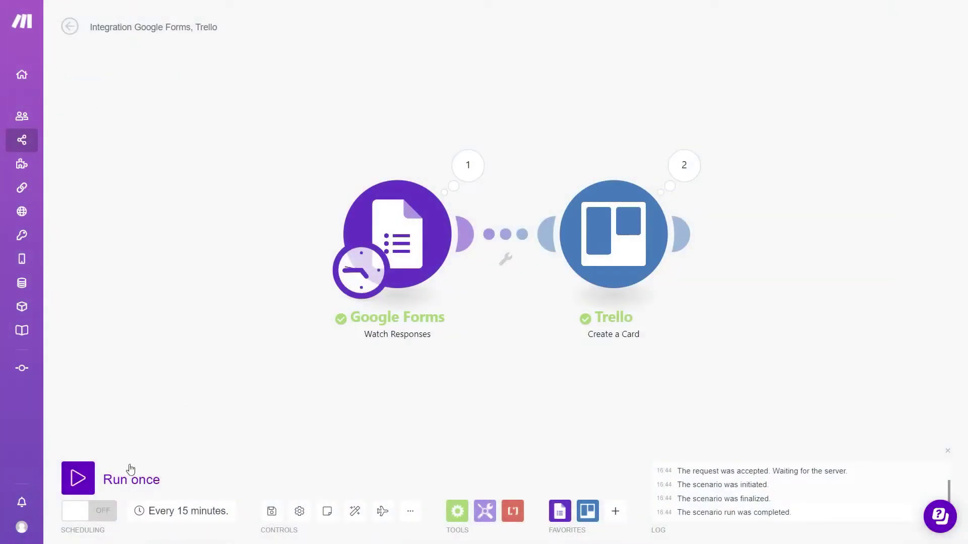
pyautogui.click(98, 519)
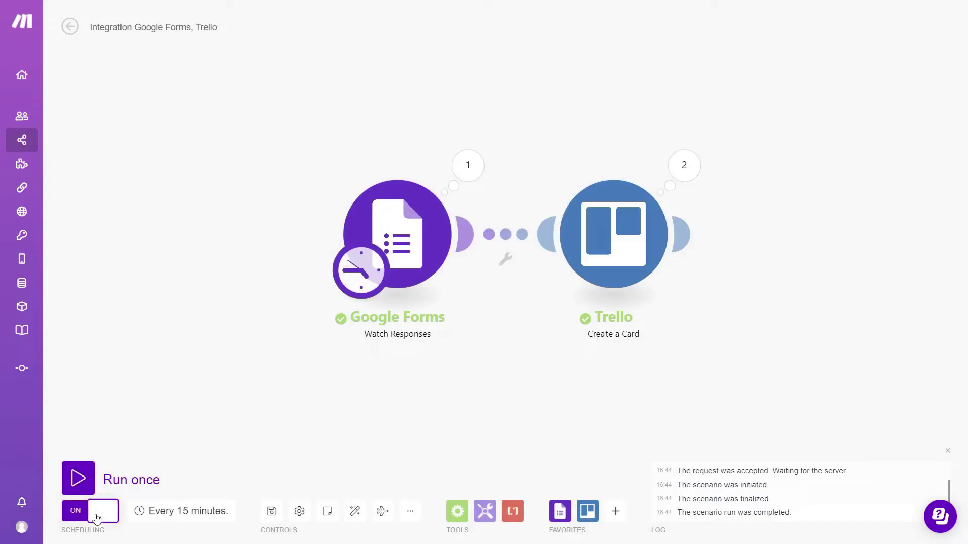
pyautogui.click(187, 514)
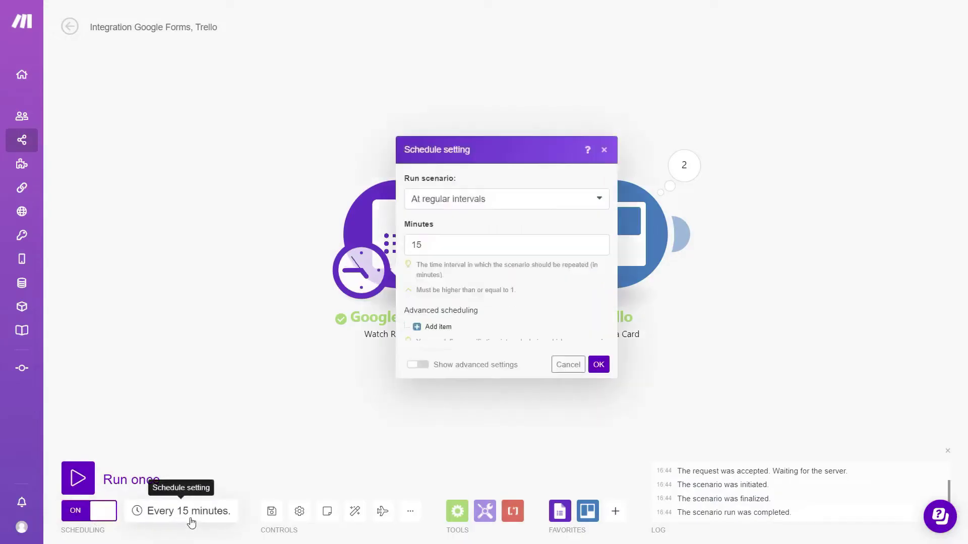
pyautogui.click(503, 205)
pyautogui.click(604, 393)
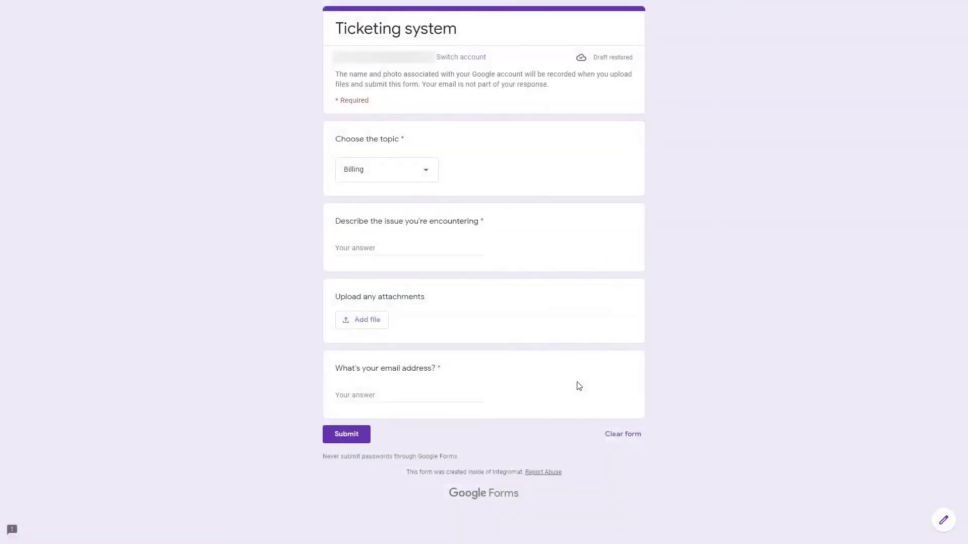
pyautogui.click(411, 171)
pyautogui.click(410, 173)
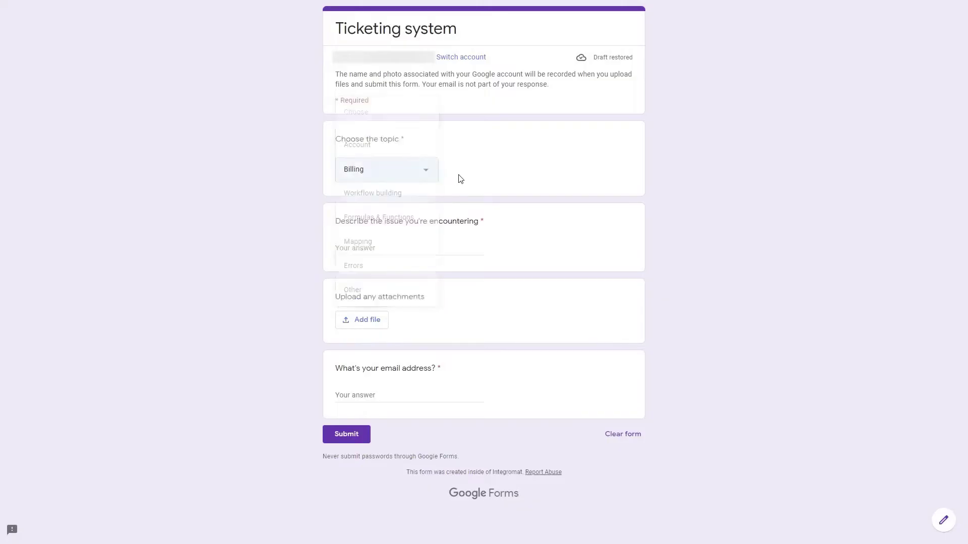
pyautogui.click(409, 244)
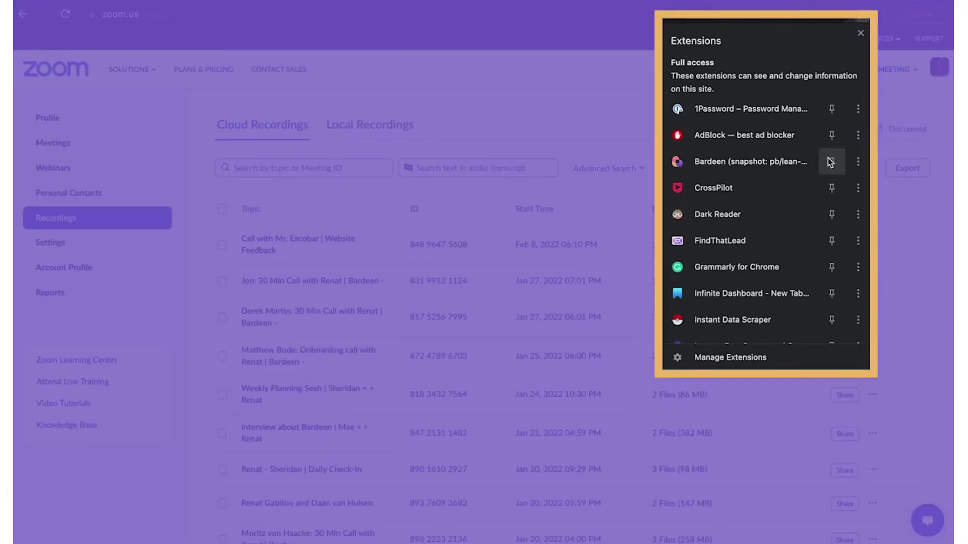
# Pin Bardeen, open its panel on Explore playbooks, and expand it to full view
pyautogui.click(830, 163)
pyautogui.click(838, 15)
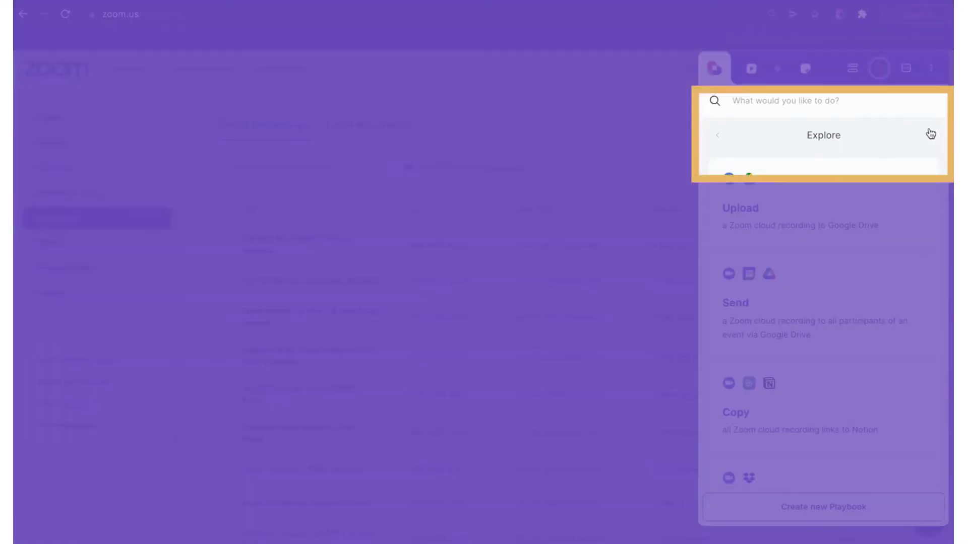
pyautogui.click(931, 134)
pyautogui.click(717, 138)
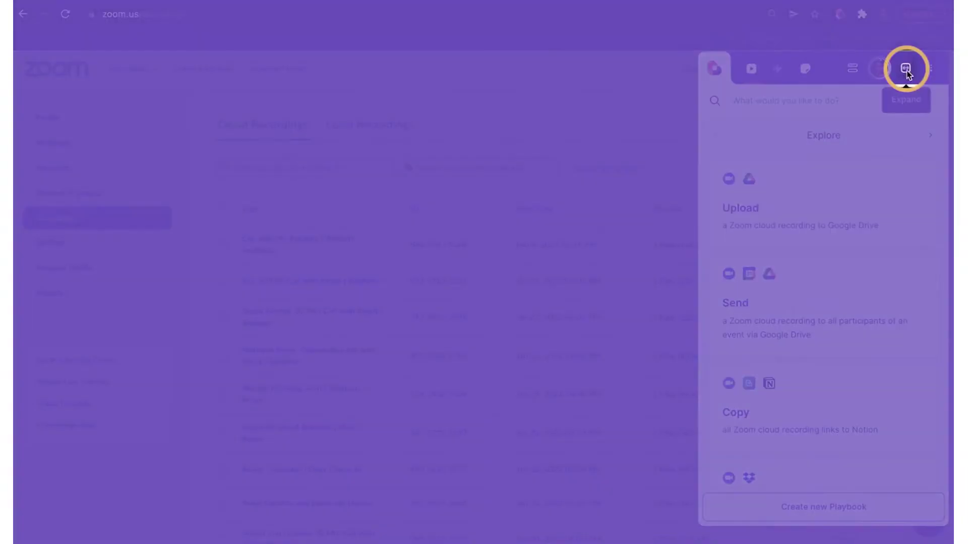
pyautogui.click(906, 69)
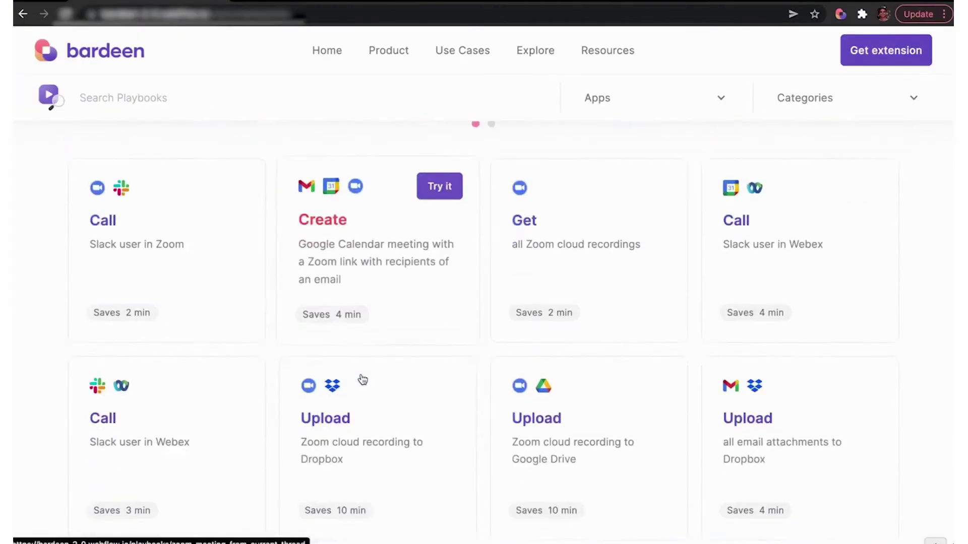
pyautogui.scroll(-3, 363, 378)
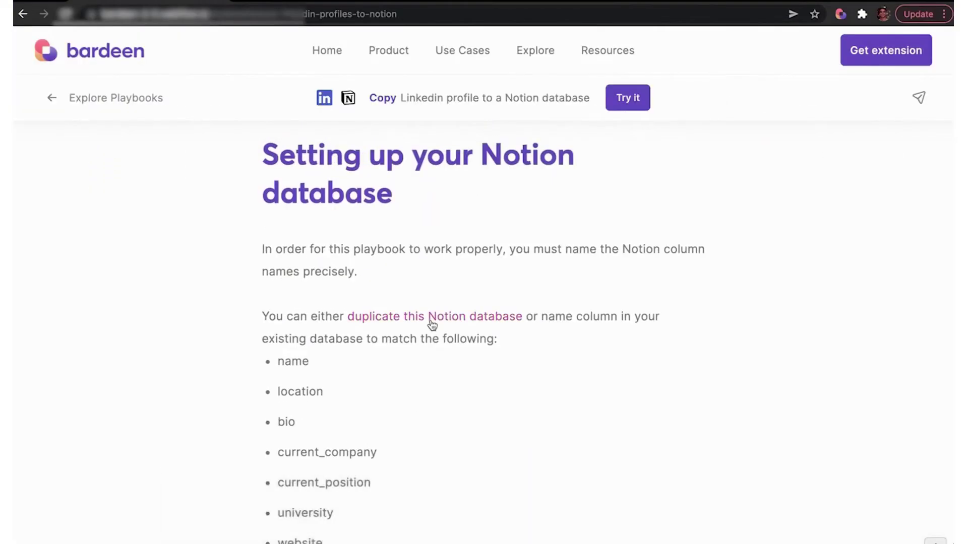
pyautogui.scroll(5, 406, 453)
pyautogui.scroll(3, 406, 452)
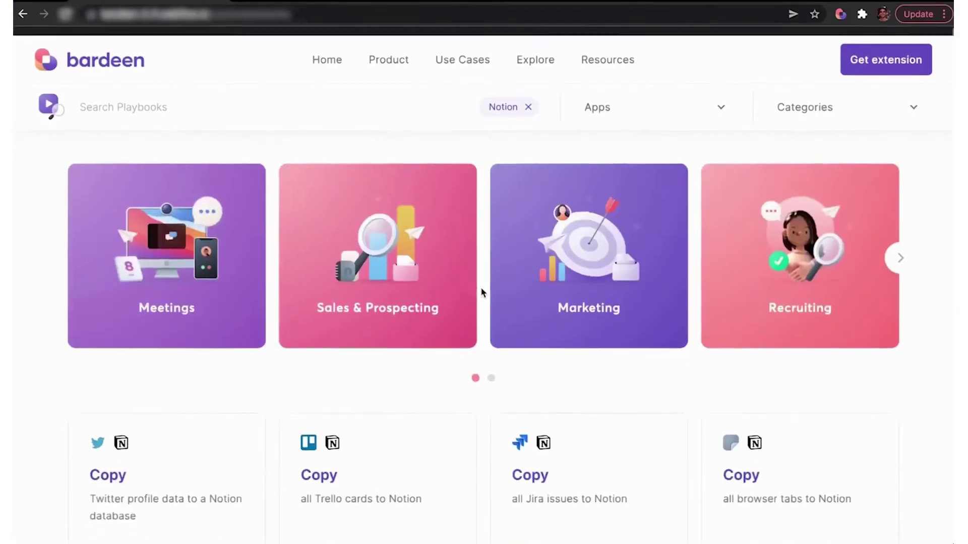
pyautogui.scroll(-2, 480, 286)
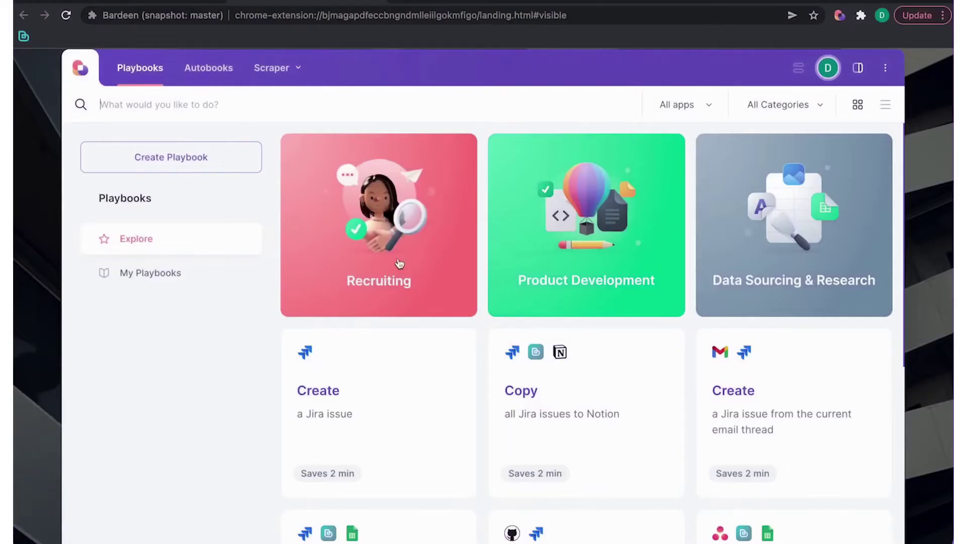
# Start a new playbook with a Create Jira issue step: Test Project, summary asked each run, type Task, suggested assignee
pyautogui.click(222, 169)
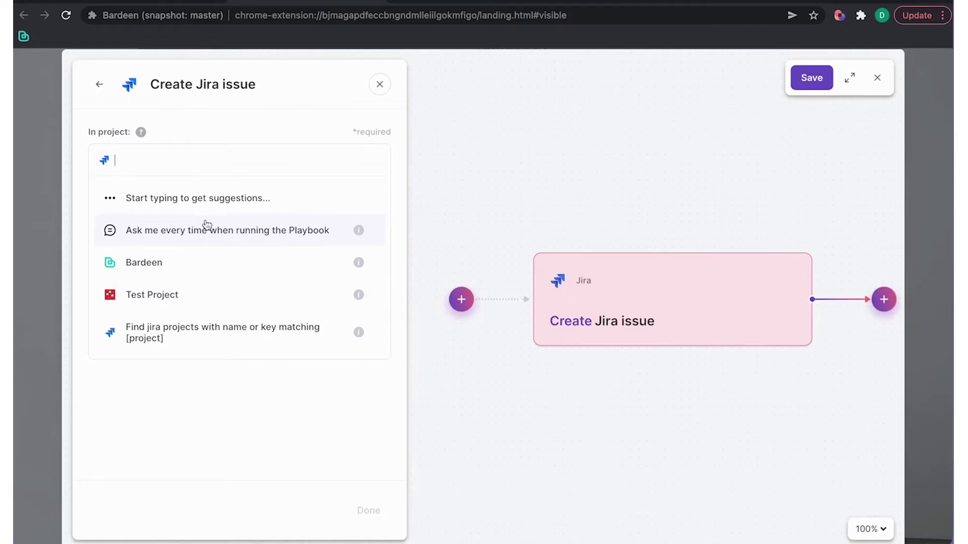
pyautogui.click(233, 282)
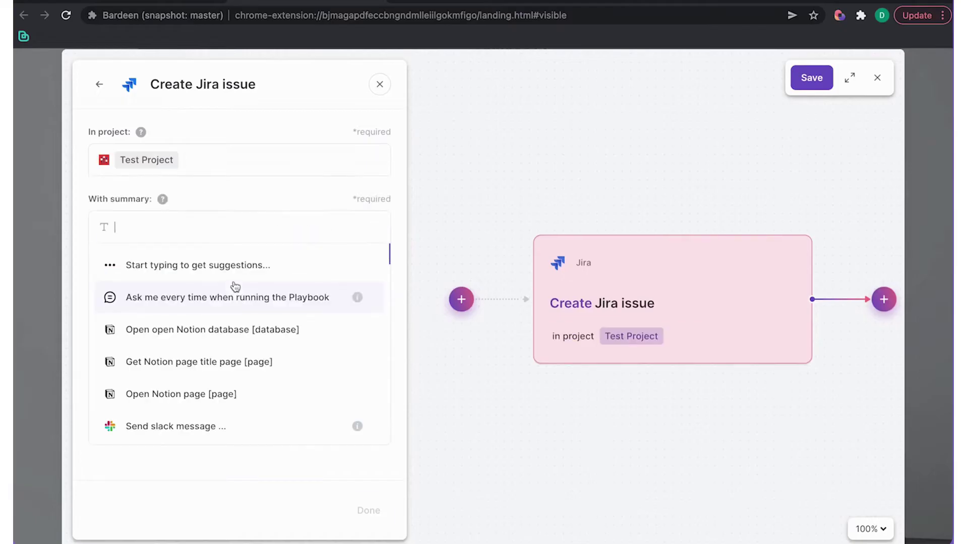
pyautogui.click(315, 312)
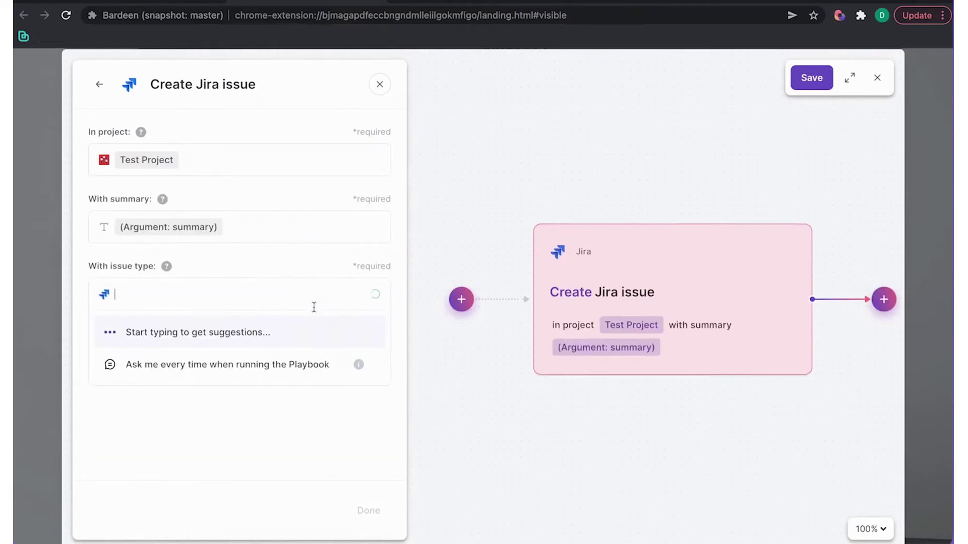
pyautogui.click(136, 396)
pyautogui.write('rena')
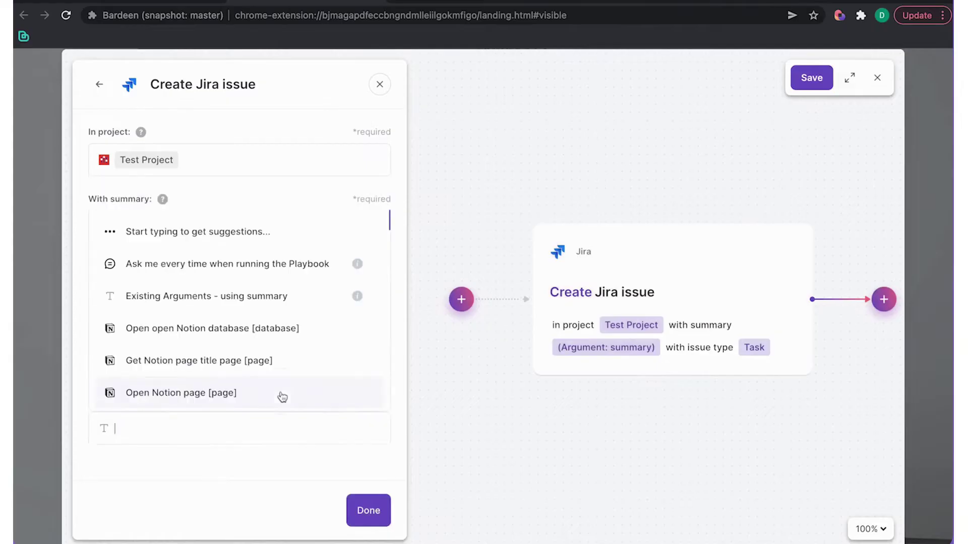
pyautogui.click(279, 395)
# Finish the Jira step and add a Slack 'Send slack message' action after it
pyautogui.click(366, 510)
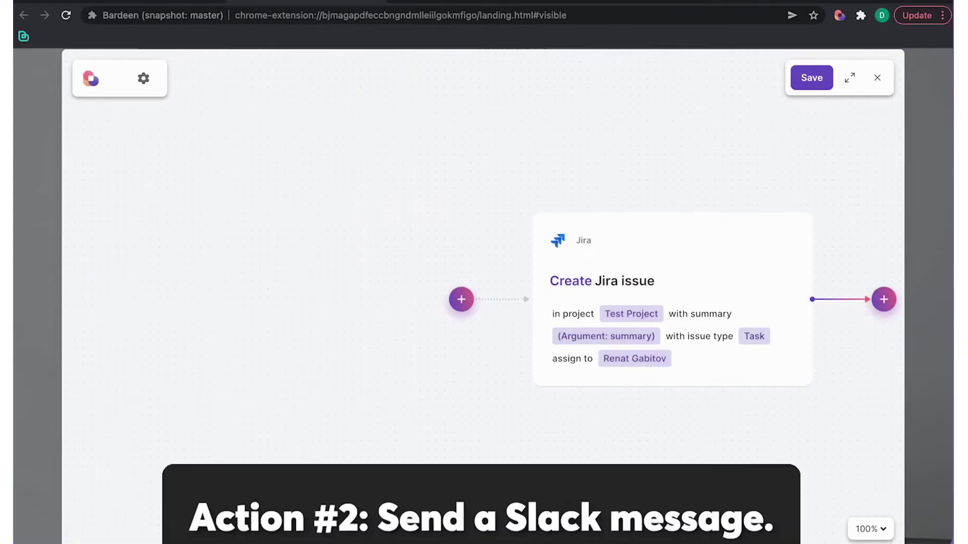
pyautogui.click(769, 307)
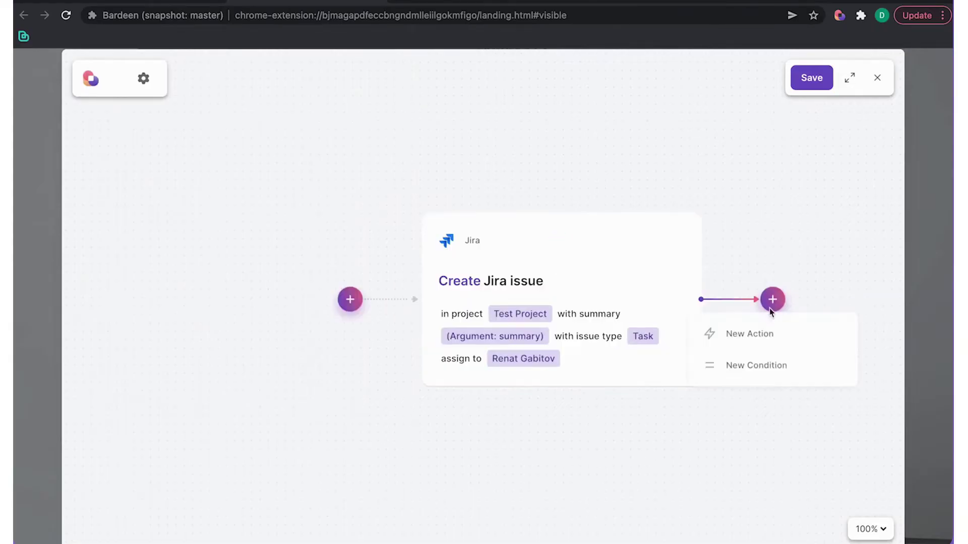
pyautogui.click(795, 336)
pyautogui.scroll(-5, 113, 396)
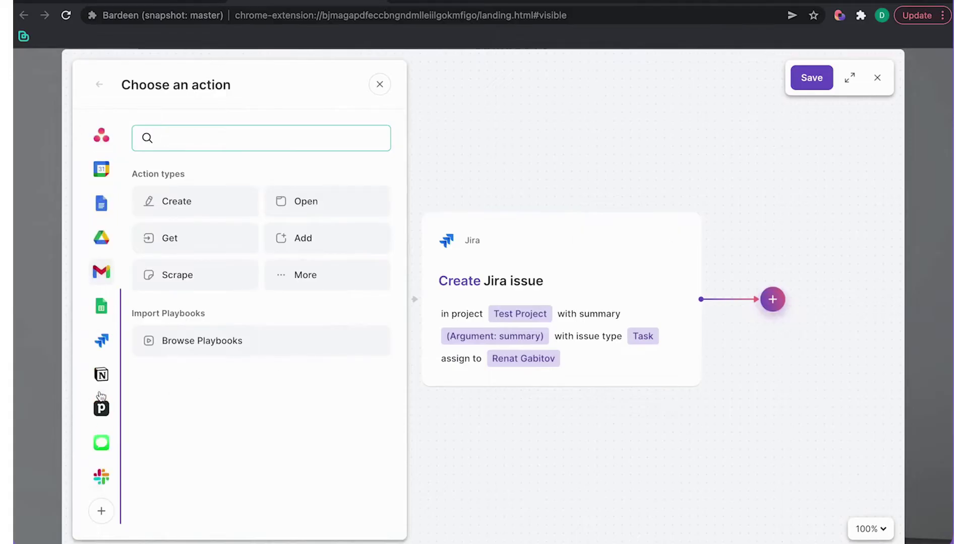
pyautogui.click(114, 472)
pyautogui.click(195, 422)
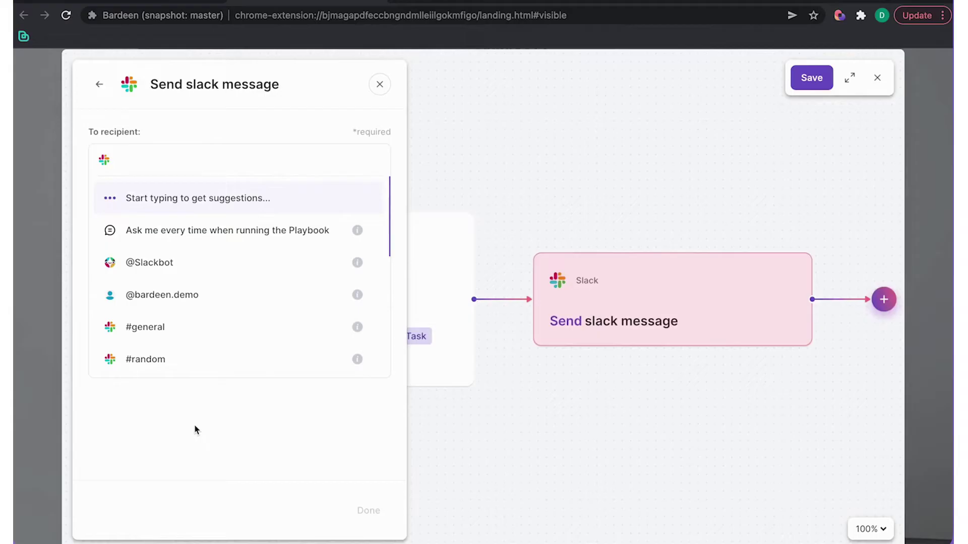
# Send the Slack message to #demo containing the Jira issue's Summary and URL, with step output shown
pyautogui.write('demo')
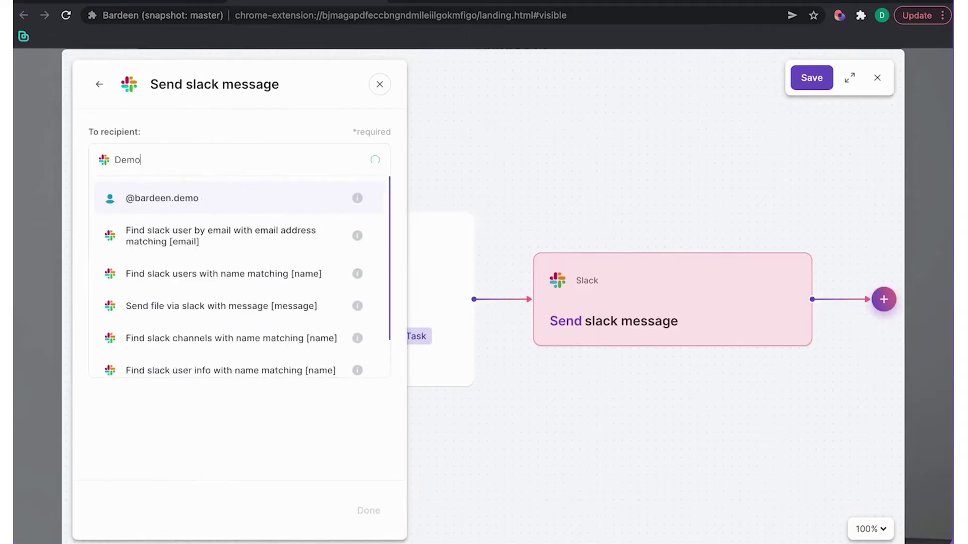
pyautogui.press('Down')
pyautogui.press('Return')
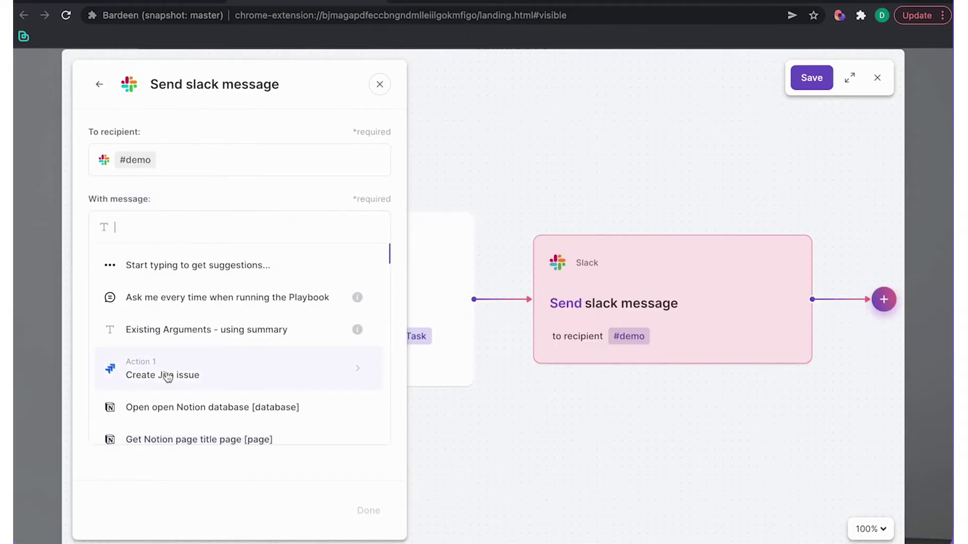
pyautogui.click(168, 377)
pyautogui.click(210, 408)
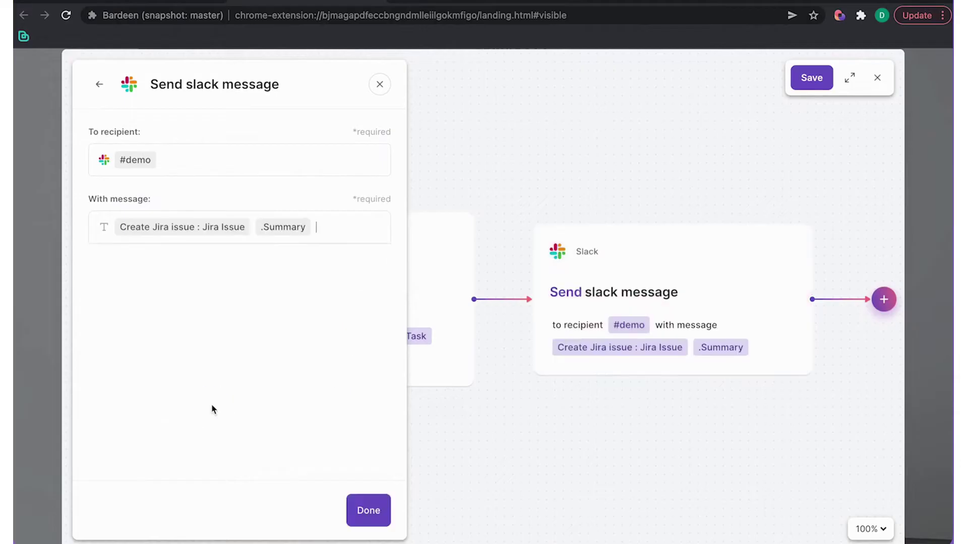
pyautogui.write(',')
pyautogui.press('Return')
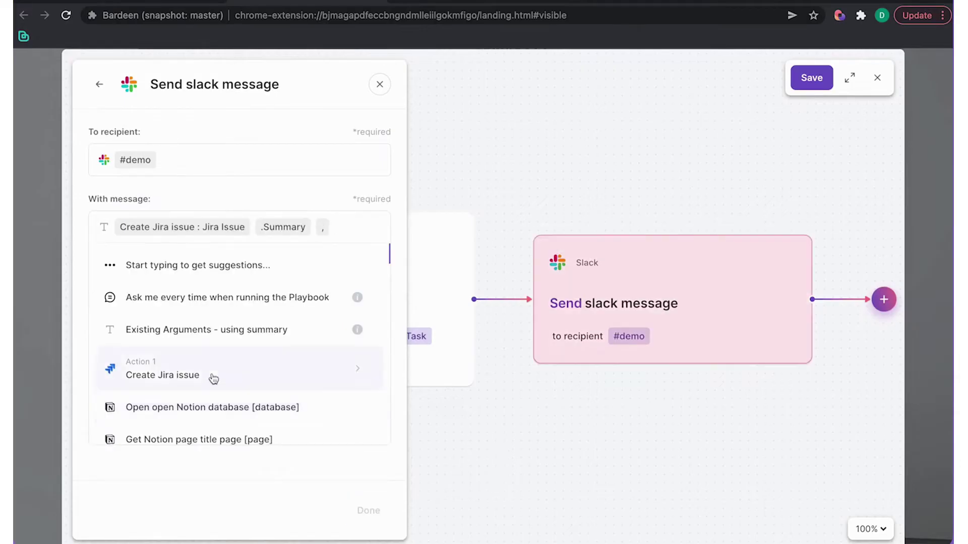
pyautogui.click(211, 377)
pyautogui.scroll(-2, 216, 380)
pyautogui.click(213, 378)
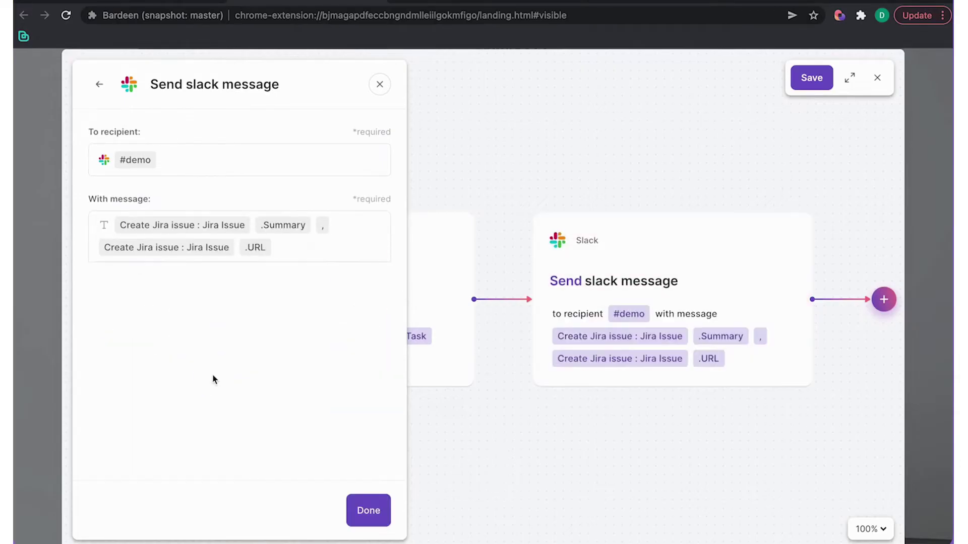
pyautogui.click(369, 510)
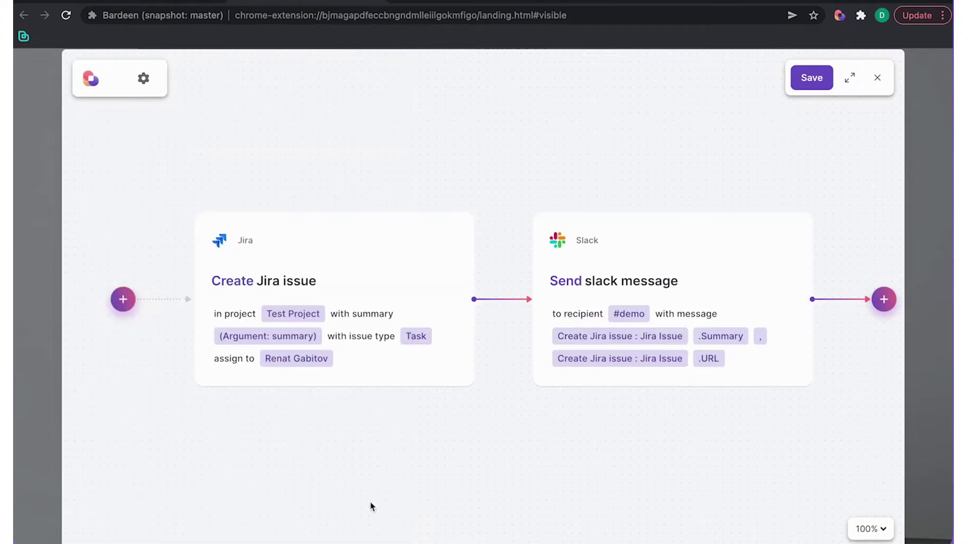
pyautogui.click(415, 240)
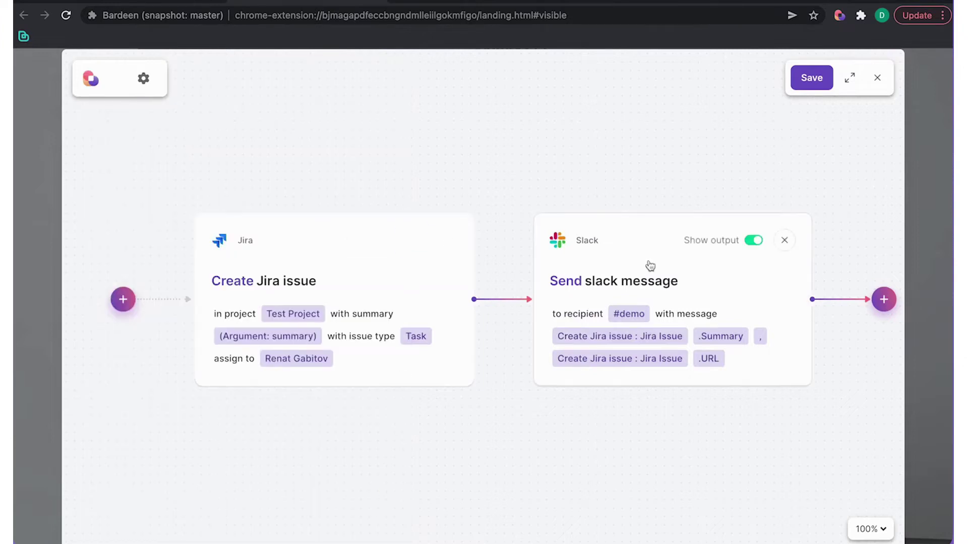
# Save the playbook under a 'Create Jira issue + Slack' name and return to My Playbooks
pyautogui.click(807, 78)
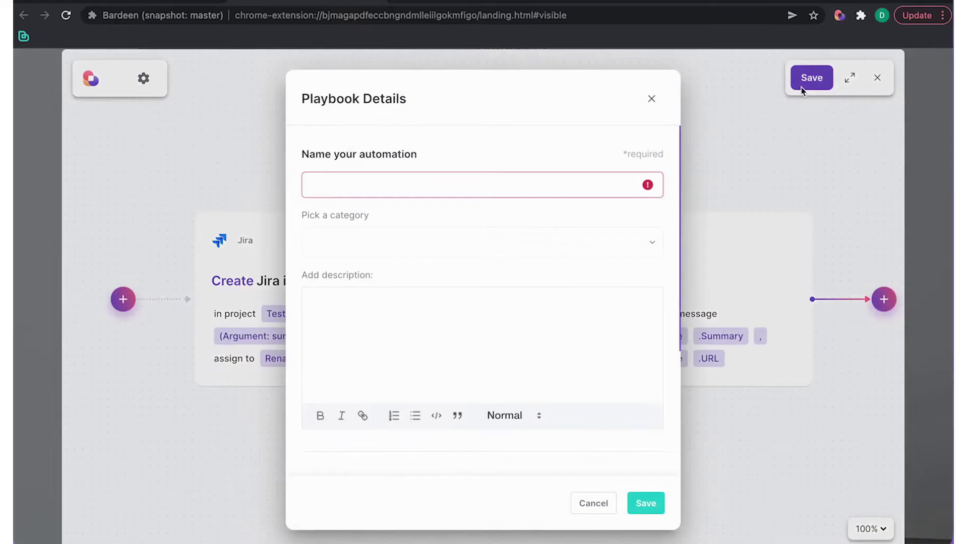
pyautogui.write('Create Jira is')
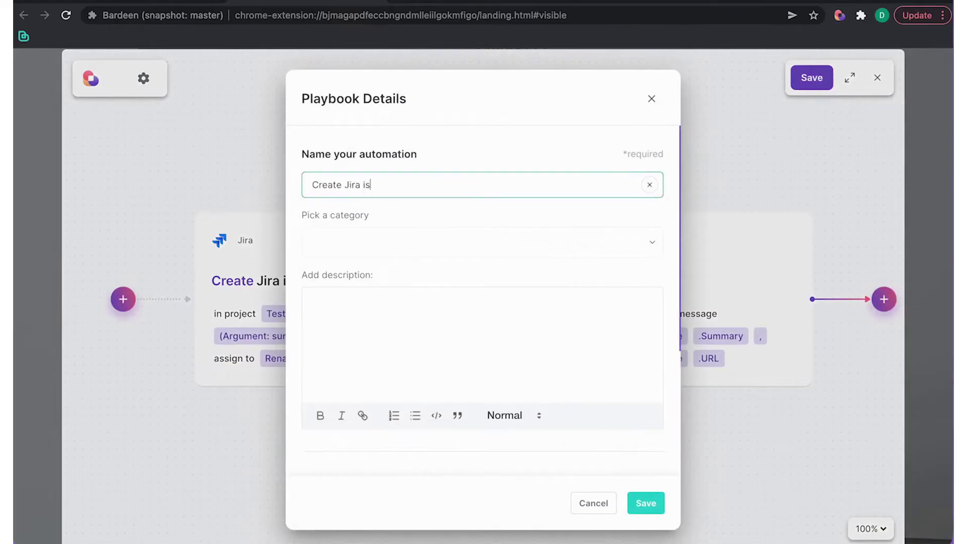
pyautogui.write('sue w+ Slack')
pyautogui.click(653, 503)
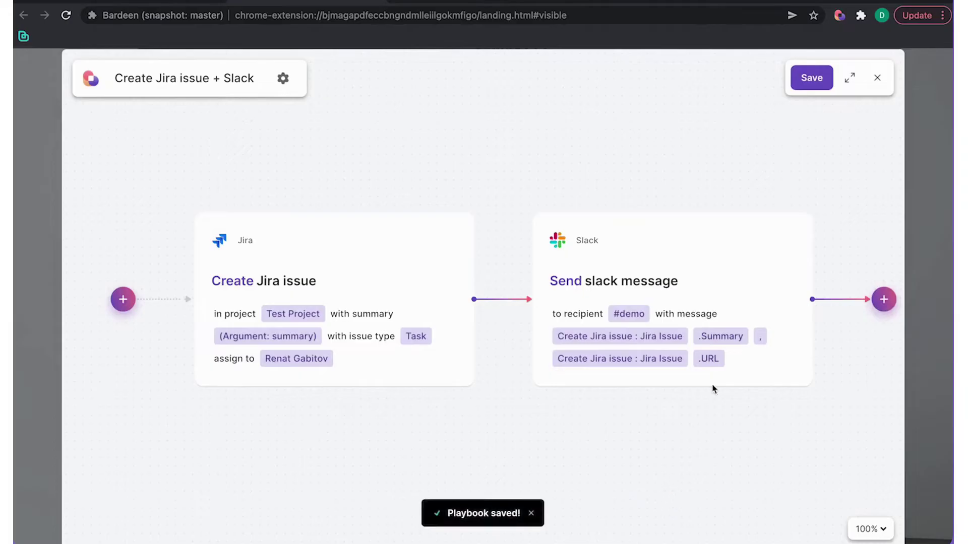
pyautogui.click(877, 78)
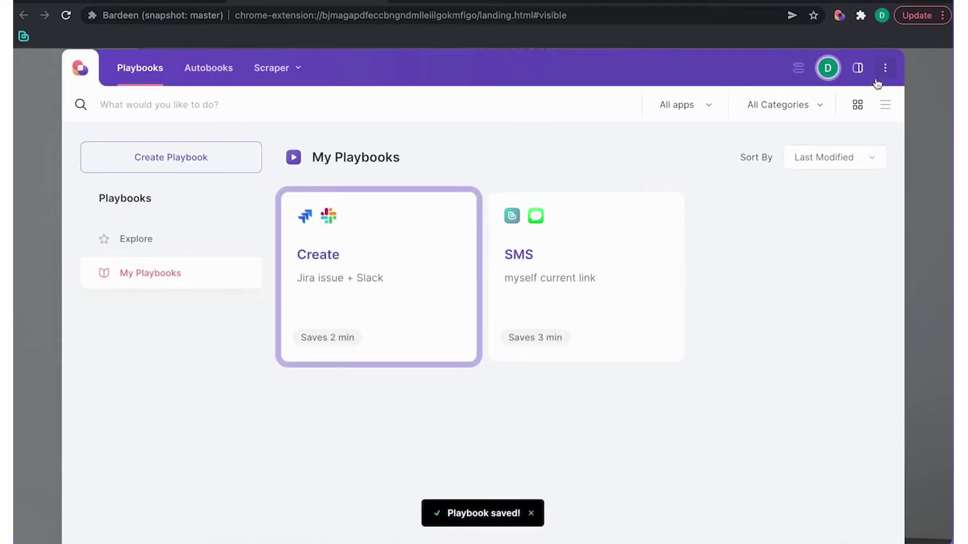
# Run the playbook with summary 'Getting started video' and open the created Jira issue TP-1499
pyautogui.click(395, 260)
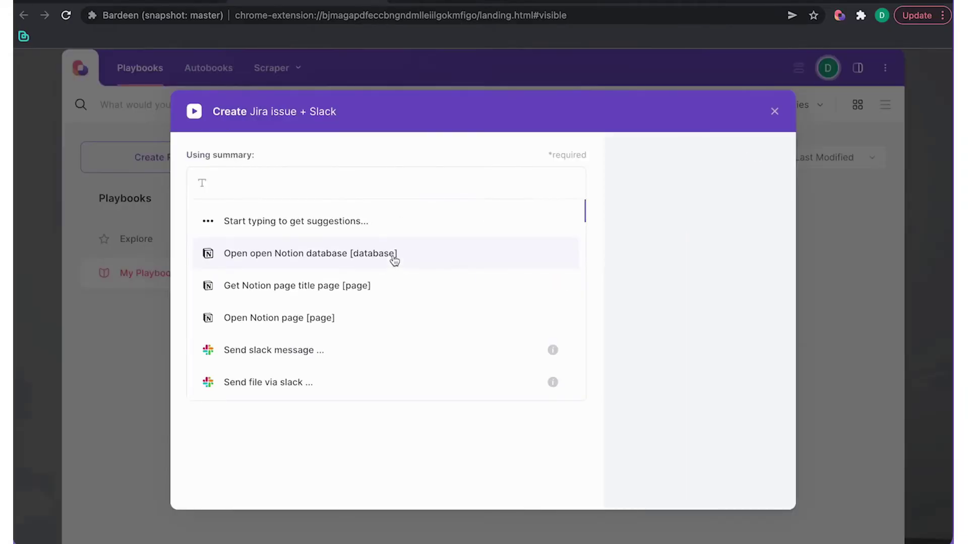
pyautogui.write('Getting started video')
pyautogui.press('Return')
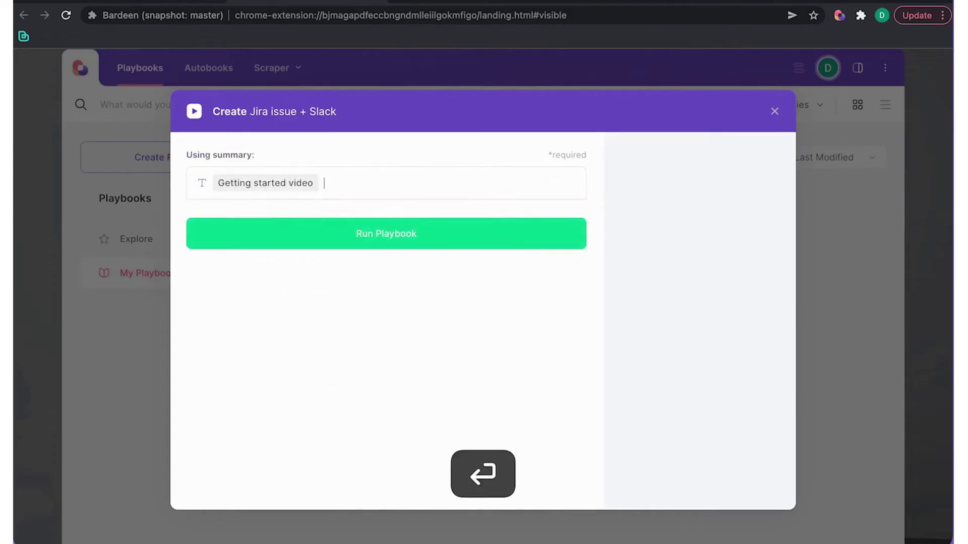
pyautogui.click(389, 232)
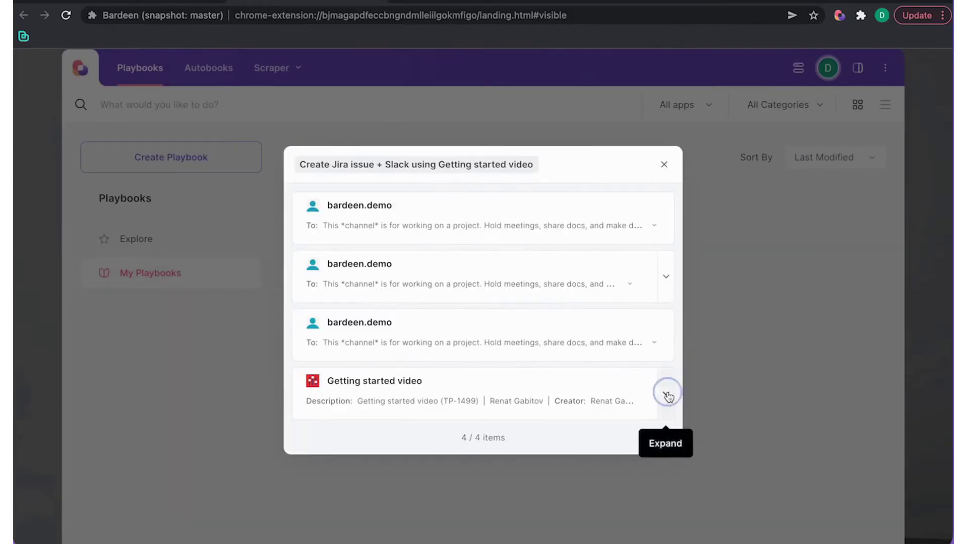
pyautogui.click(665, 391)
pyautogui.click(347, 409)
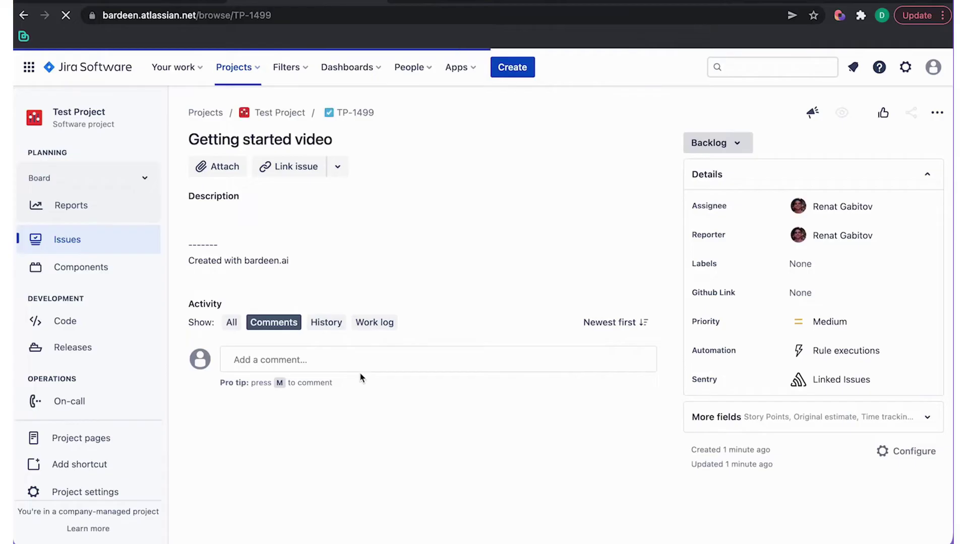
pyautogui.hotkey('alt', 'b')
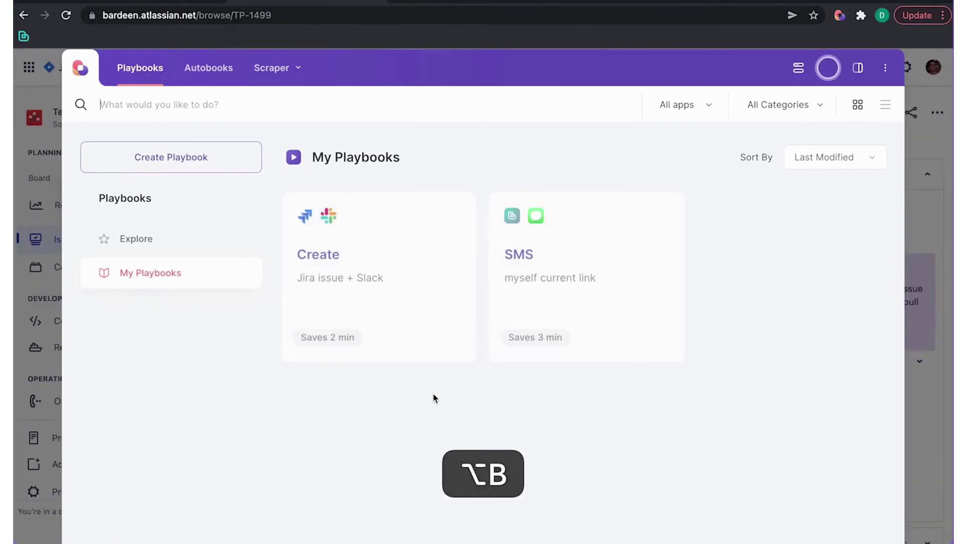
# Open the playbook in the builder and add a daily schedule trigger starting today at midnight
pyautogui.click(454, 220)
pyautogui.click(429, 279)
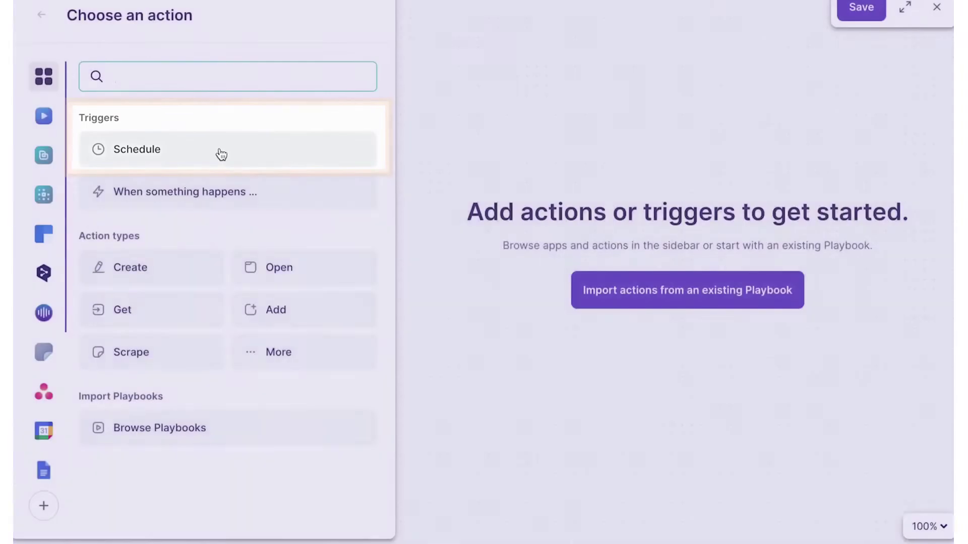
pyautogui.click(221, 154)
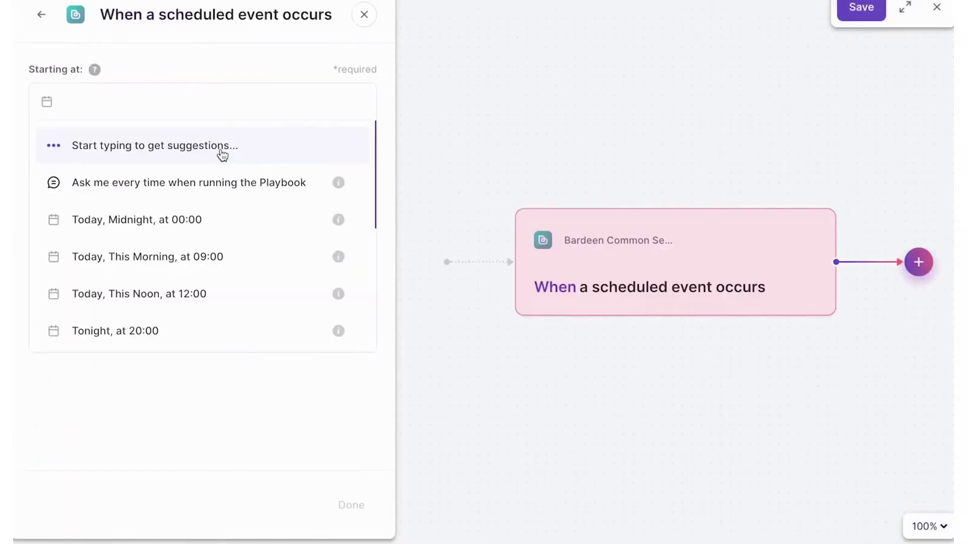
pyautogui.click(232, 182)
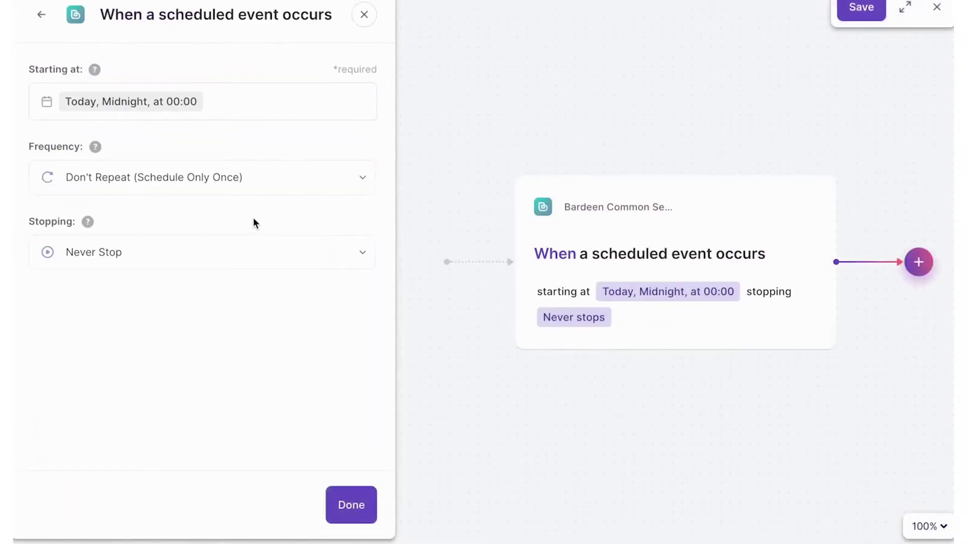
pyautogui.click(250, 192)
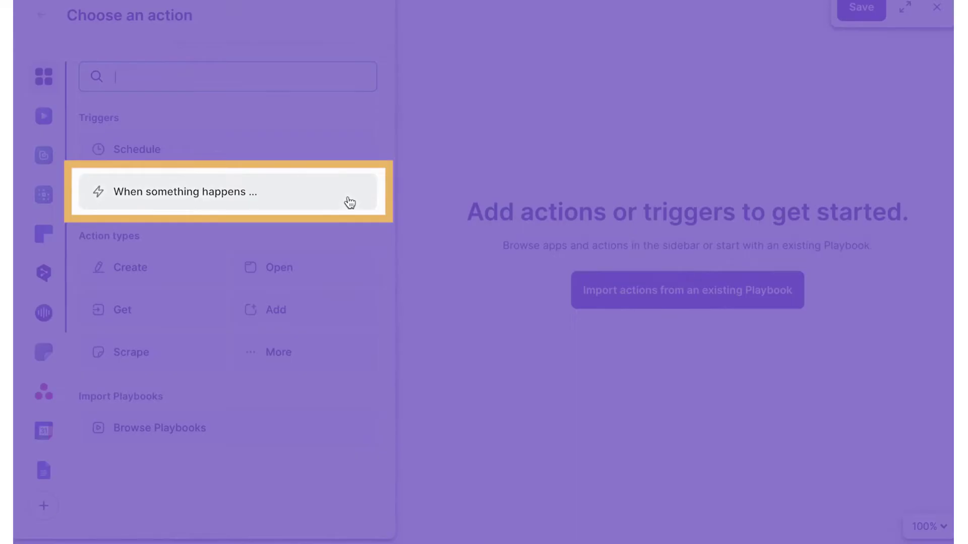
# Browse event triggers for Google Calendar and Google Drive, then switch on the Join autobook
pyautogui.click(350, 202)
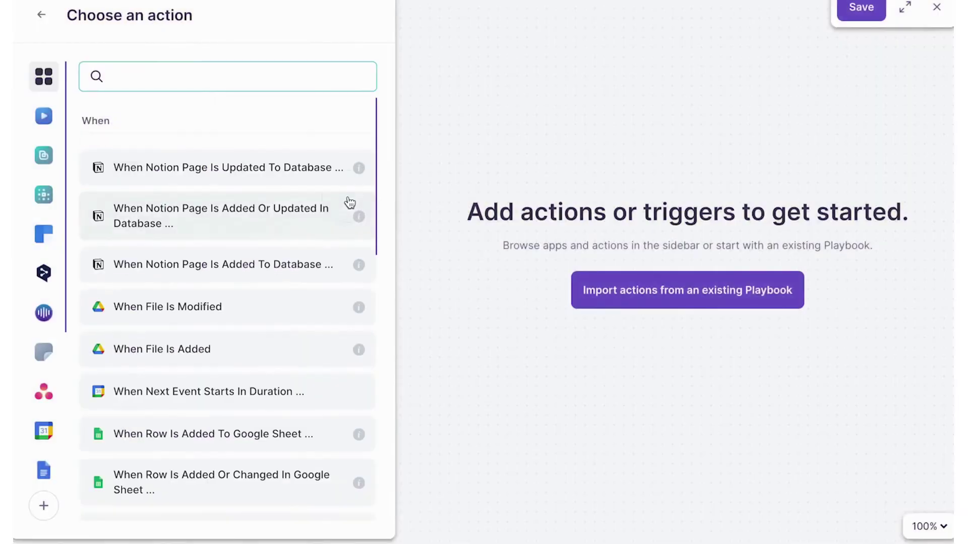
pyautogui.scroll(-6, 281, 316)
pyautogui.scroll(-6, 282, 312)
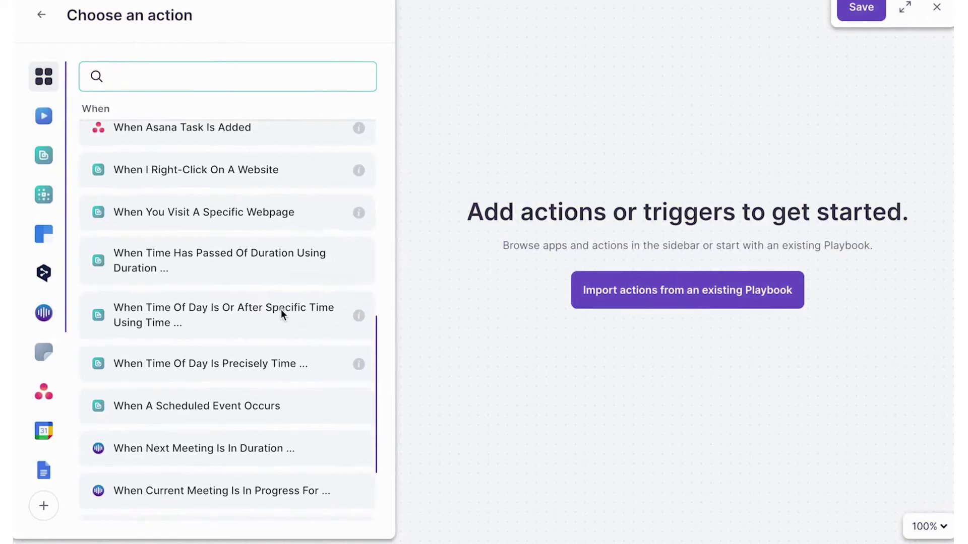
pyautogui.click(43, 394)
pyautogui.click(44, 431)
pyautogui.scroll(-2, 44, 431)
pyautogui.click(43, 442)
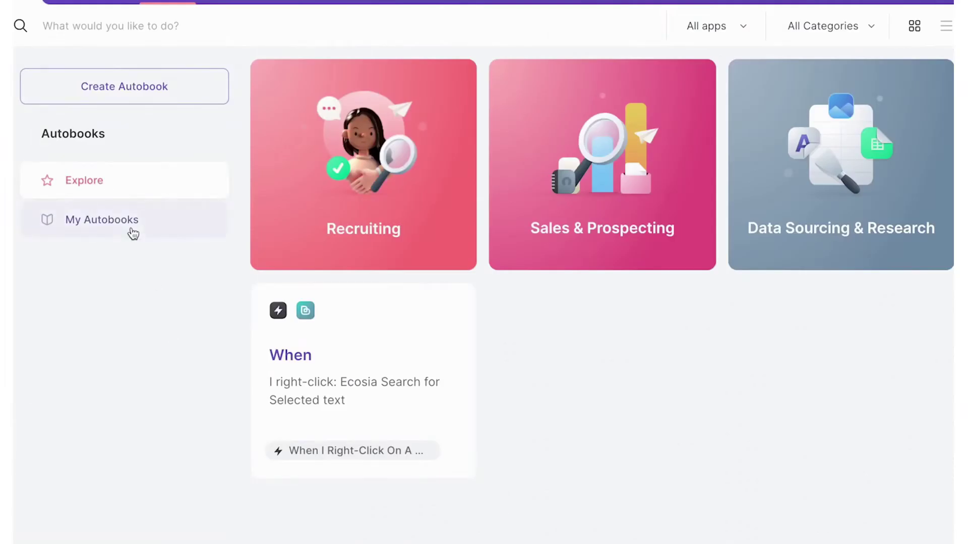
pyautogui.click(132, 224)
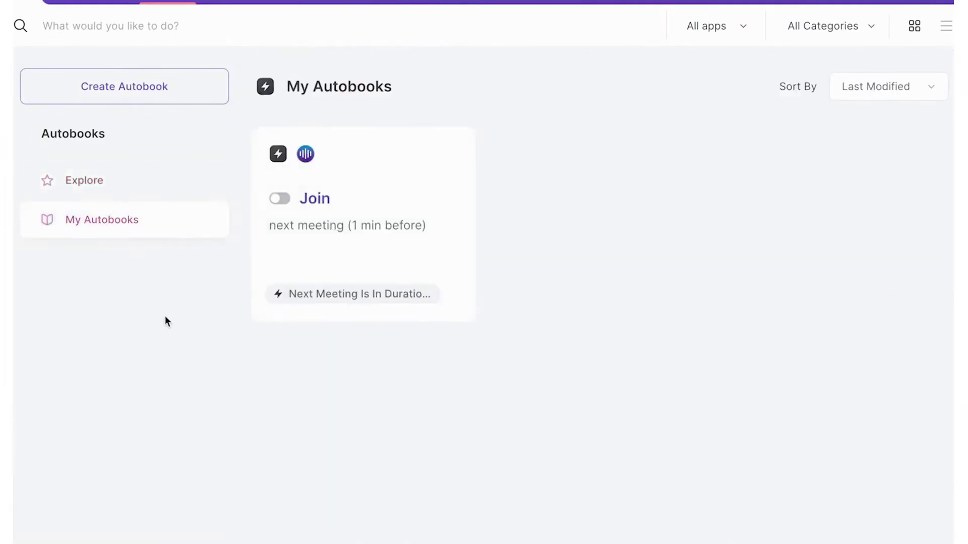
pyautogui.click(280, 200)
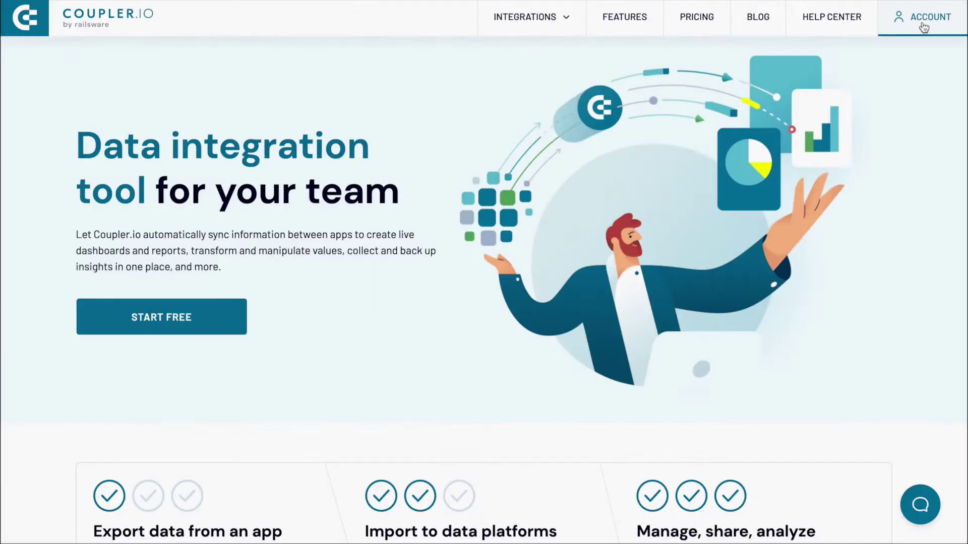
# Create a Pipedrive-to-Google Sheets importer, connecting Pipedrive and exporting Deals
pyautogui.click(922, 16)
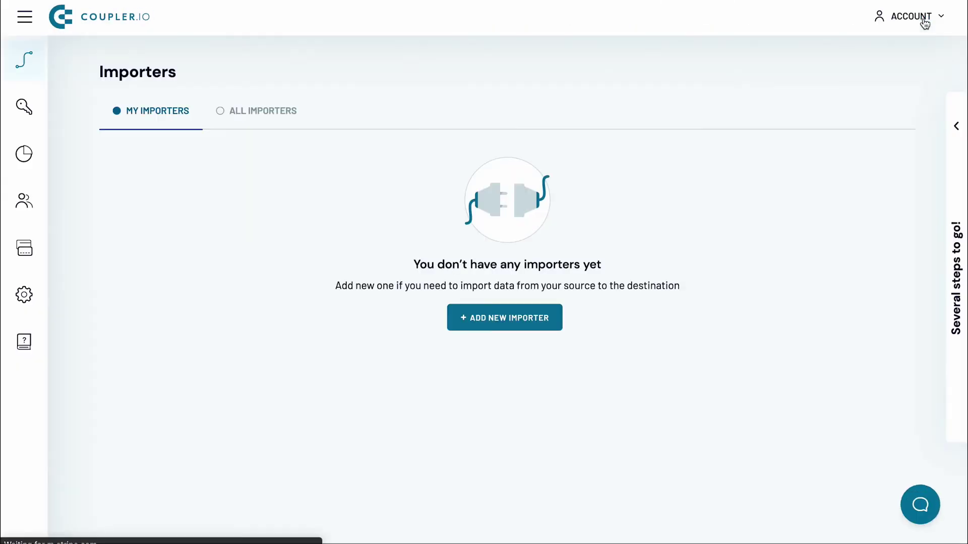
pyautogui.click(547, 318)
pyautogui.click(438, 241)
pyautogui.write('pi')
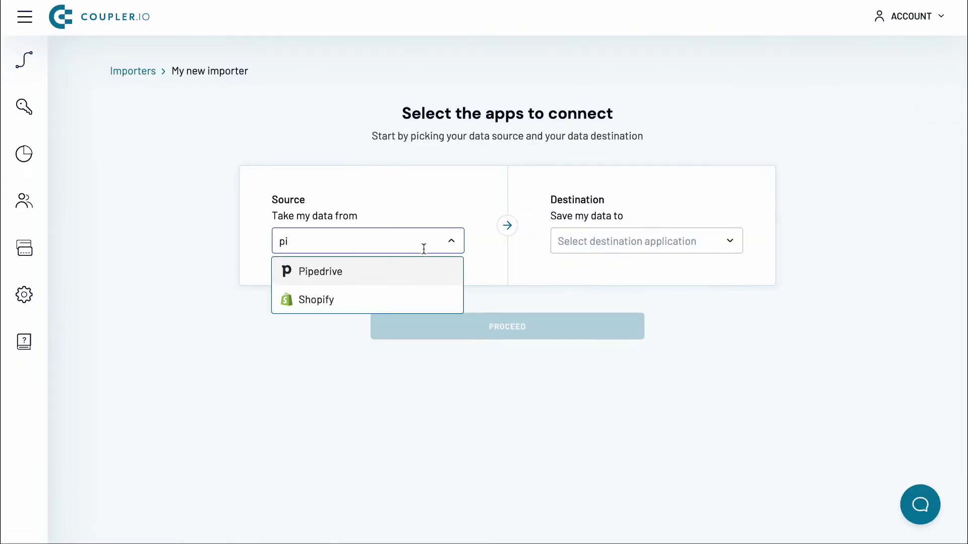
pyautogui.click(452, 271)
pyautogui.click(594, 242)
pyautogui.click(596, 272)
pyautogui.click(521, 325)
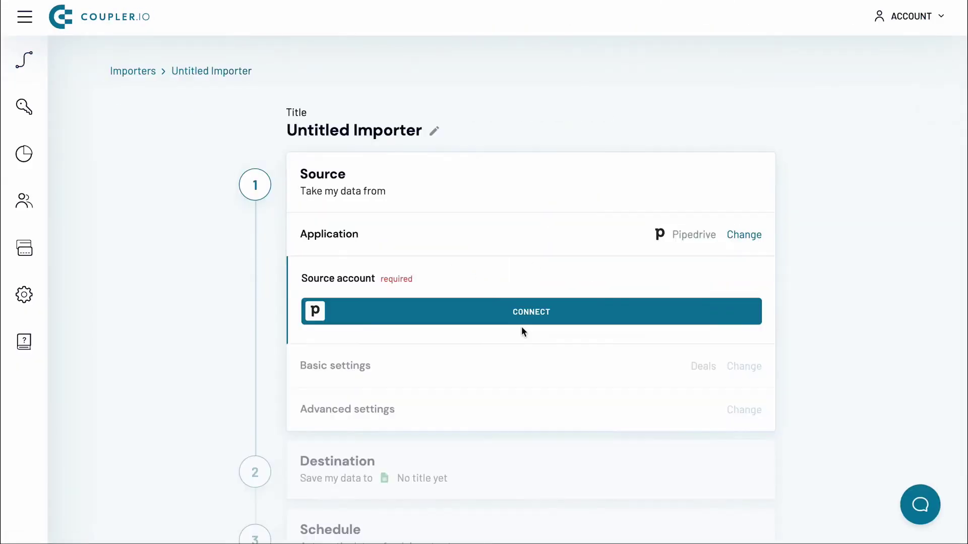
pyautogui.click(524, 316)
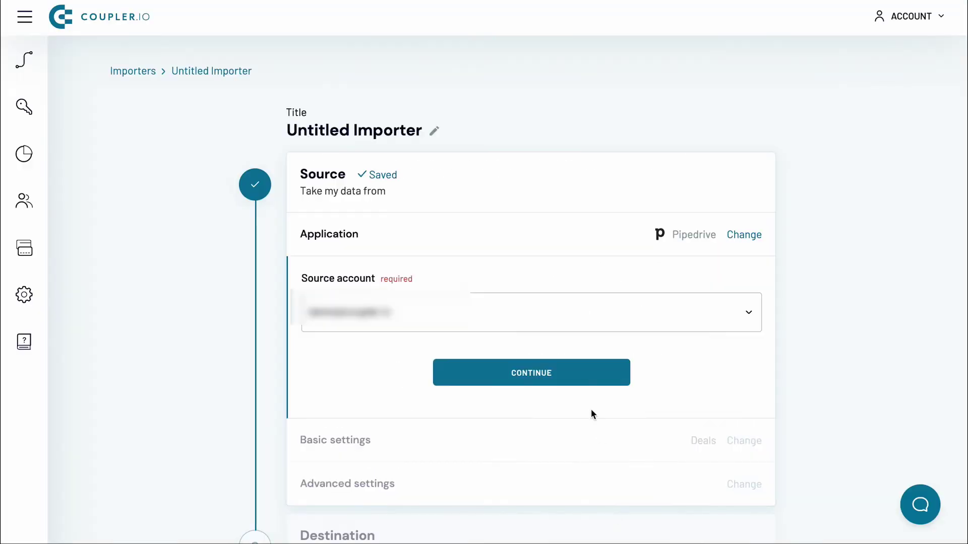
pyautogui.click(580, 372)
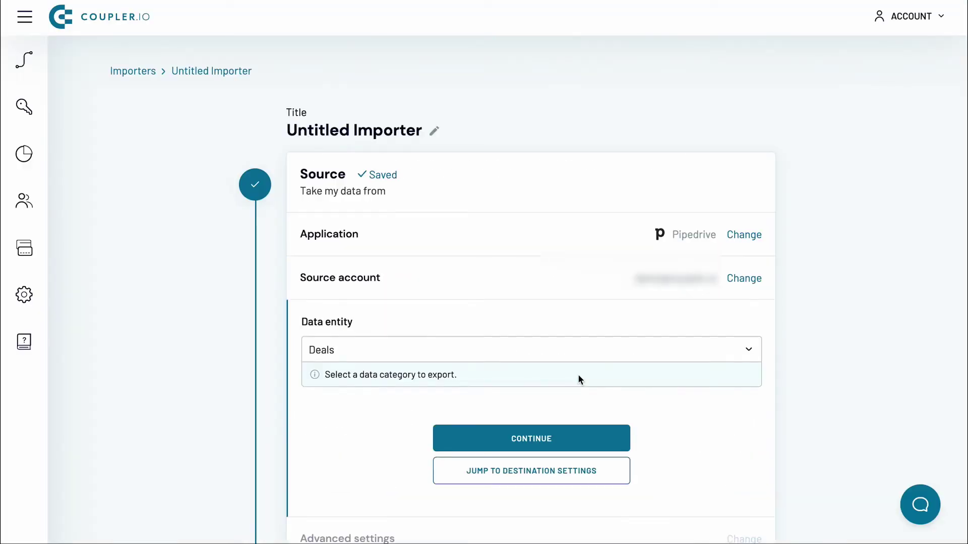
pyautogui.click(566, 442)
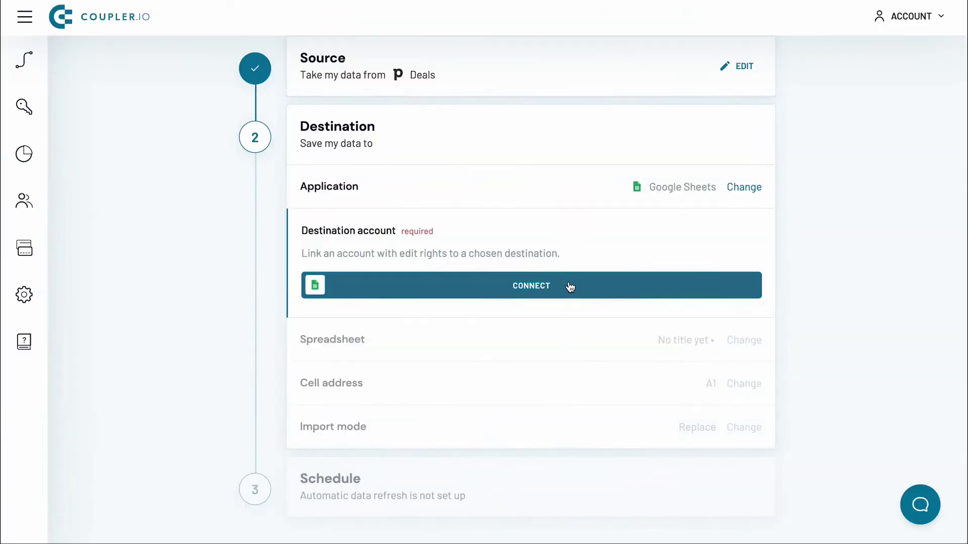
# Set the destination to a new 'Pipedrive Deals' sheet in the Intro Video Data spreadsheet
pyautogui.click(570, 287)
pyautogui.click(545, 282)
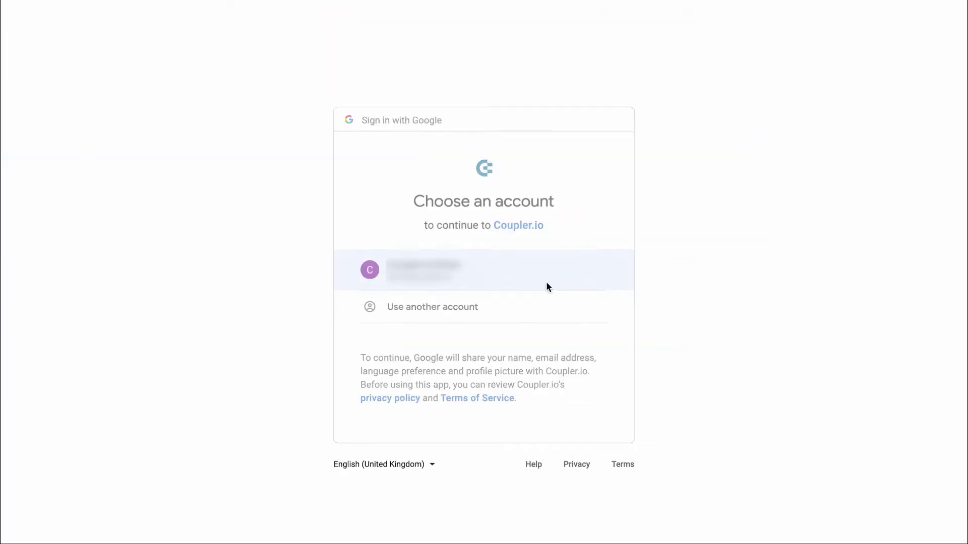
pyautogui.scroll(-3, 558, 454)
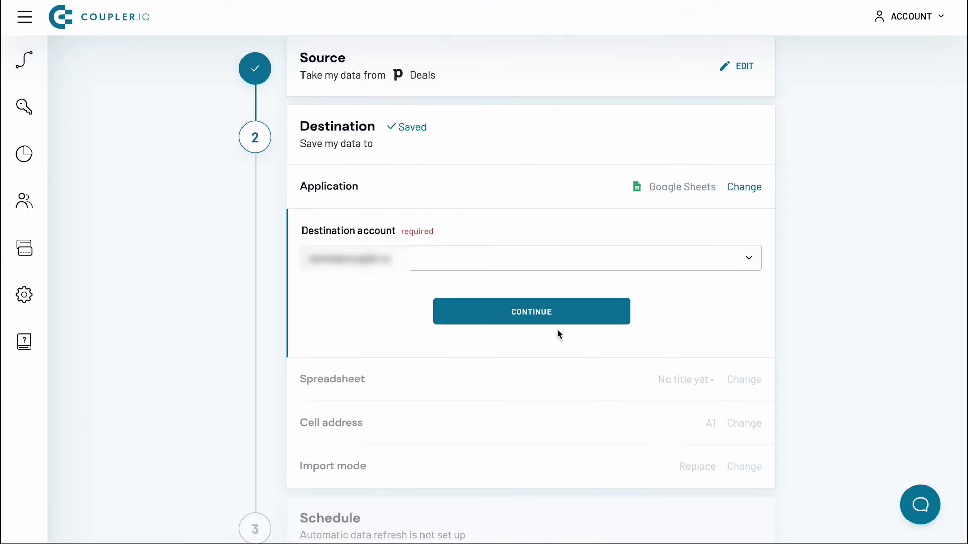
pyautogui.click(556, 321)
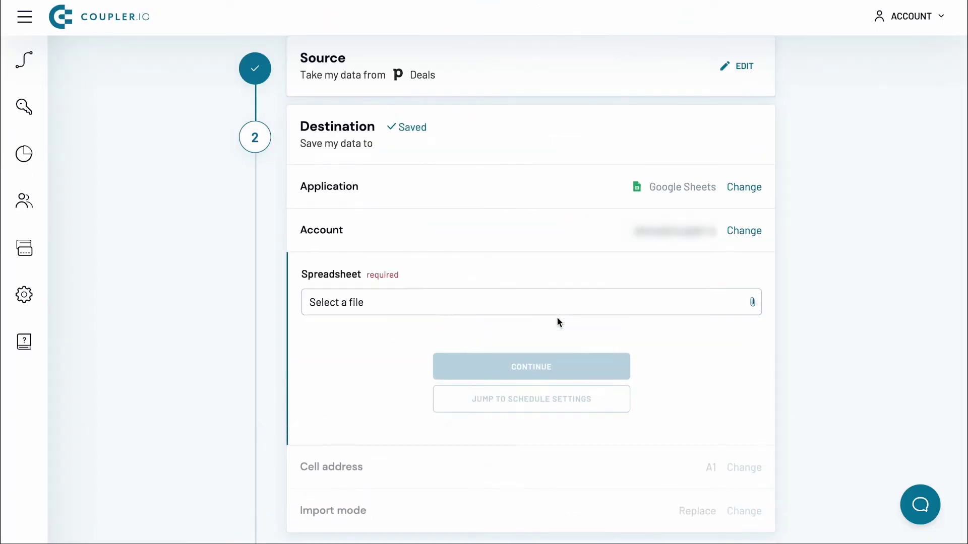
pyautogui.click(555, 307)
pyautogui.click(167, 470)
pyautogui.click(497, 358)
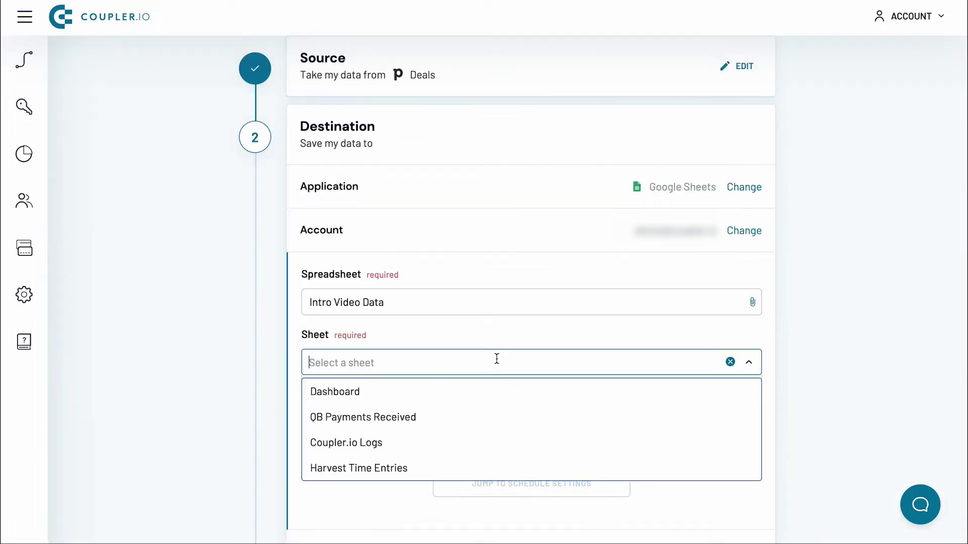
pyautogui.write('Pipedrive Deals')
pyautogui.press('Return')
pyautogui.click(484, 451)
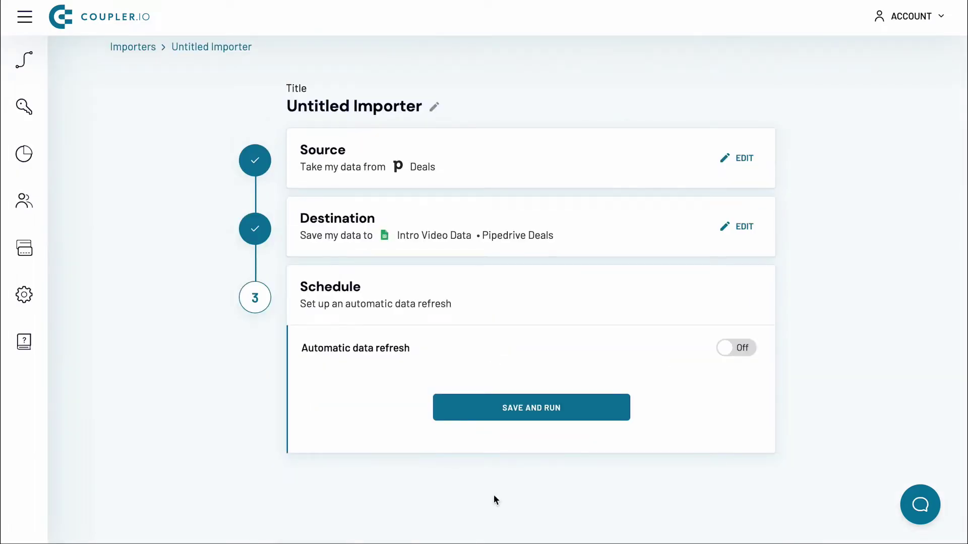
# Enable daily automatic refresh, save and run the importer, and view the results
pyautogui.click(736, 347)
pyautogui.click(596, 415)
pyautogui.click(568, 352)
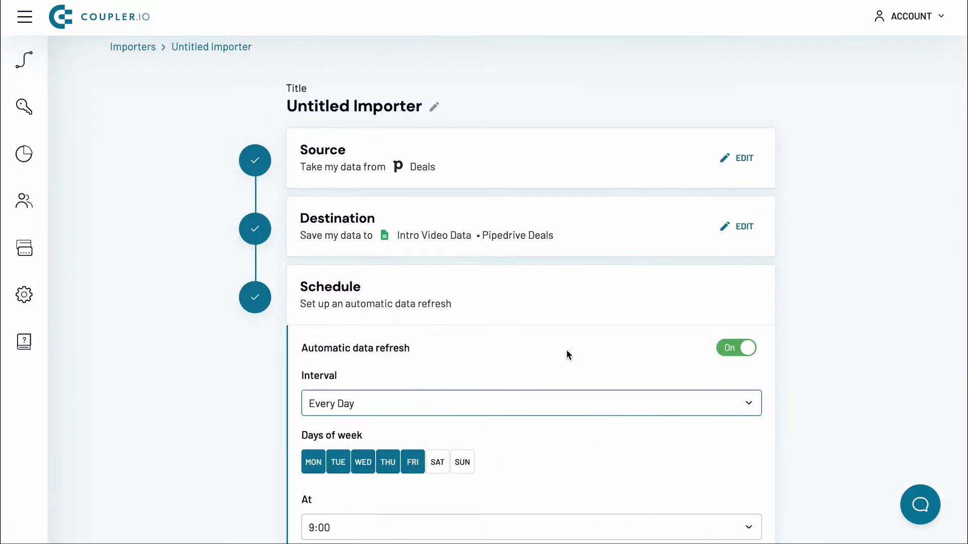
pyautogui.scroll(-3, 566, 350)
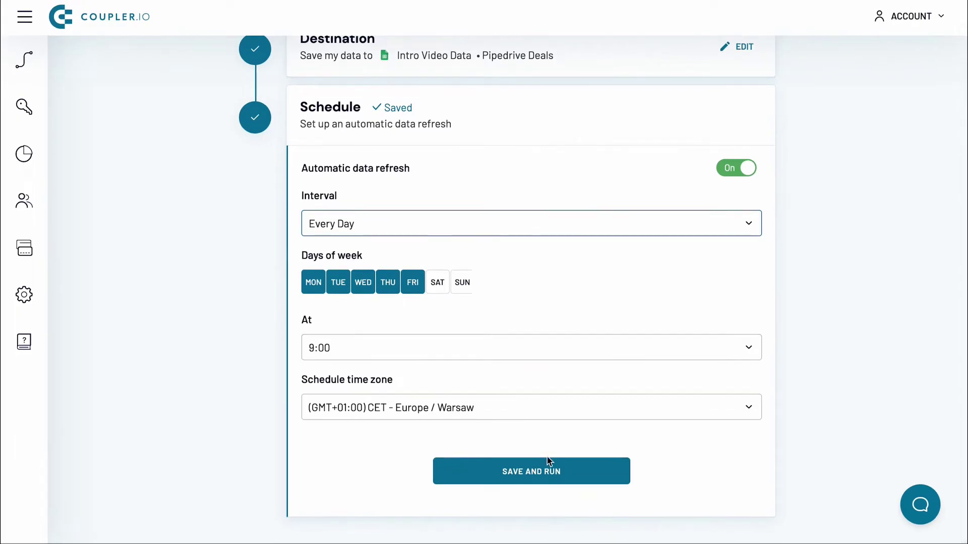
pyautogui.click(544, 470)
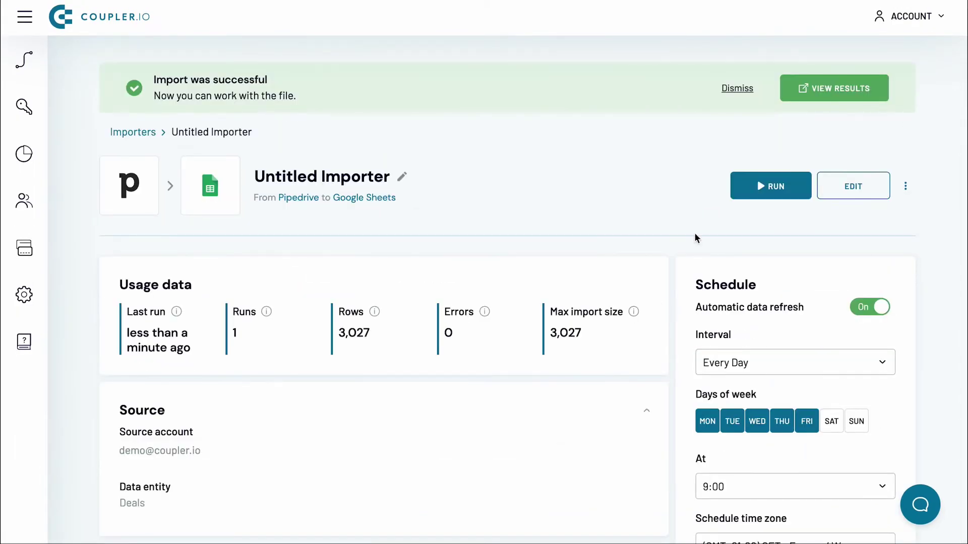
pyautogui.click(834, 89)
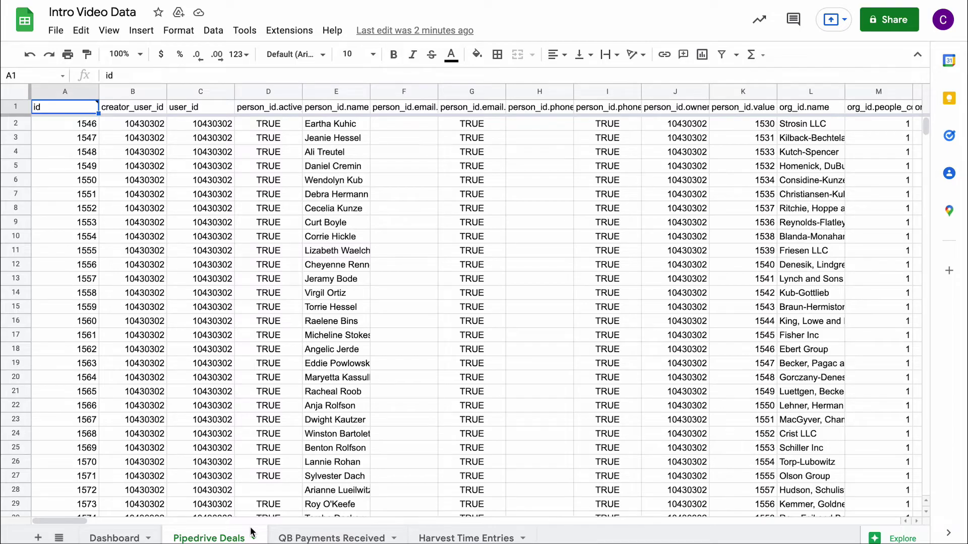
# Look through the QB Payments Received, Harvest Time Entries and Dashboard sheets
pyautogui.click(386, 535)
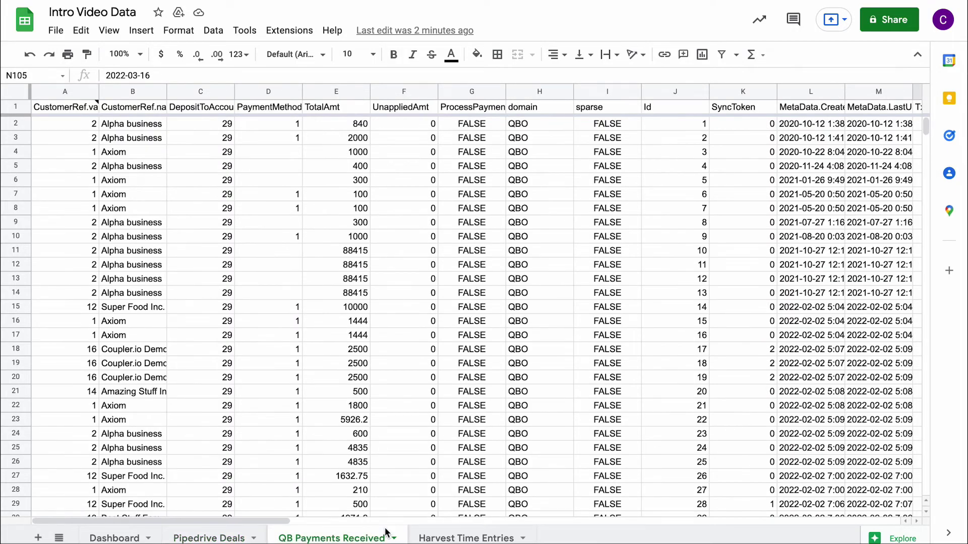
pyautogui.click(509, 532)
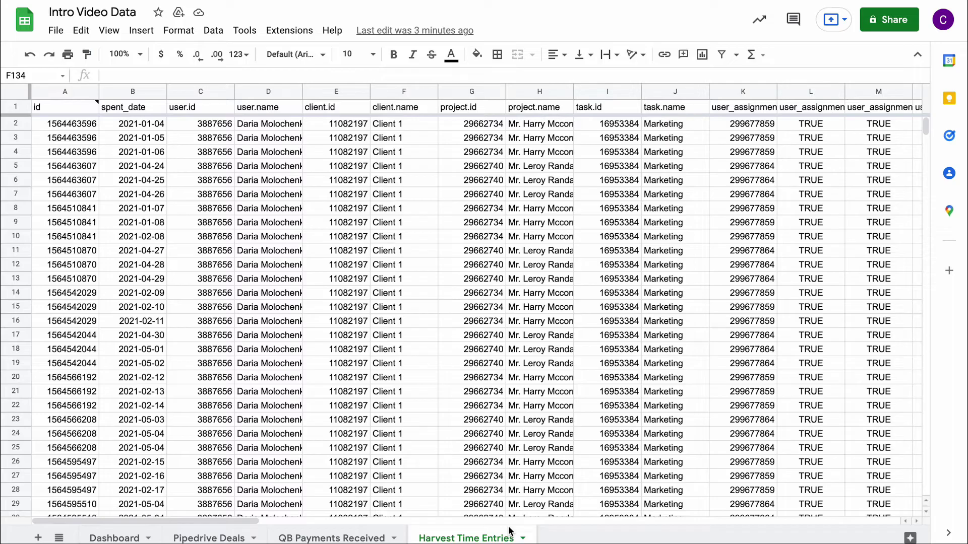
pyautogui.click(104, 538)
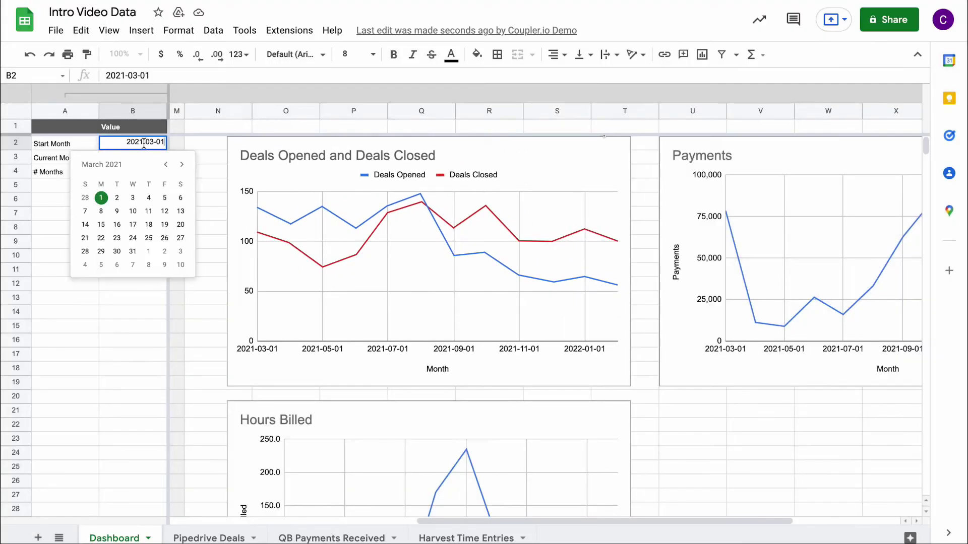
# Set Dashboard cell B2 to 2021-05-01 and open the spreadsheet's sharing settings
pyautogui.click(182, 167)
pyautogui.click(181, 166)
pyautogui.click(177, 197)
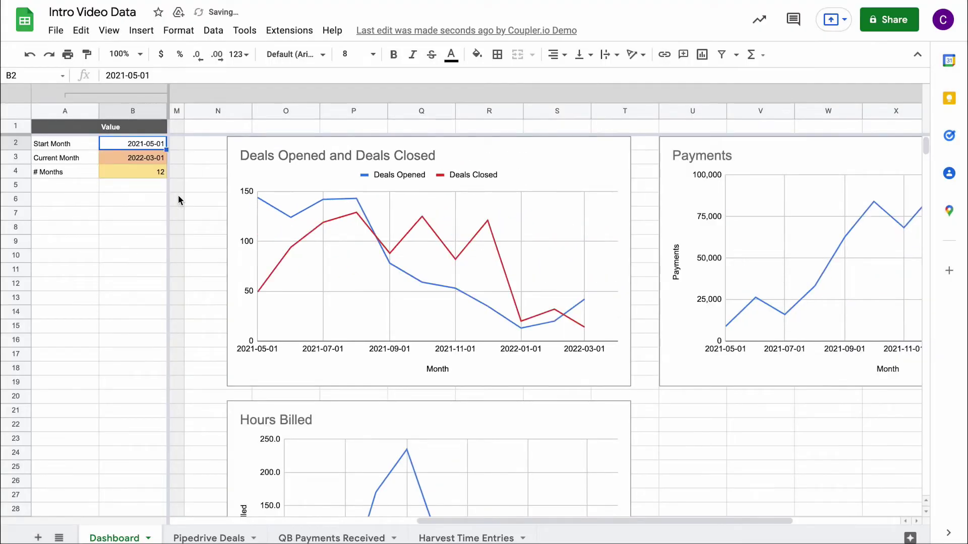
pyautogui.click(891, 21)
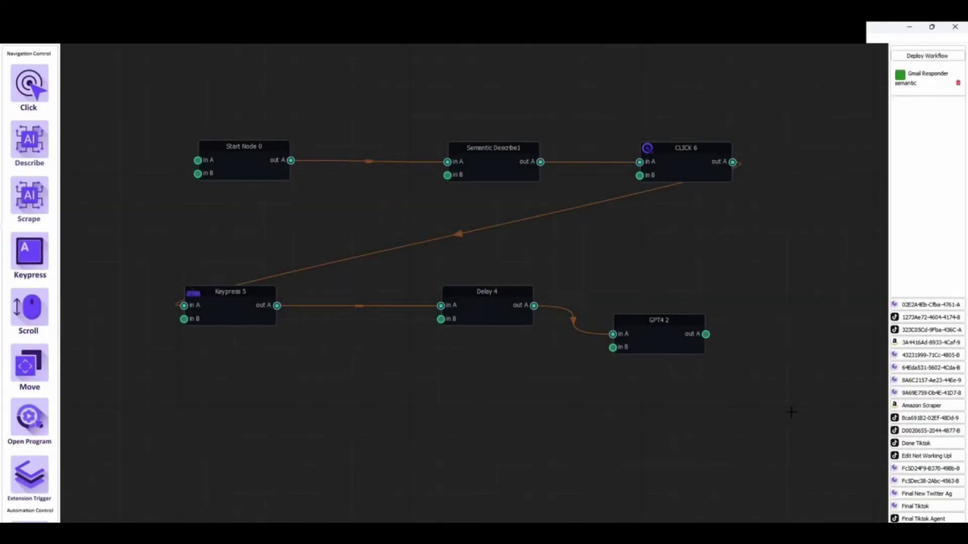
pyautogui.scroll(-4, 20, 272)
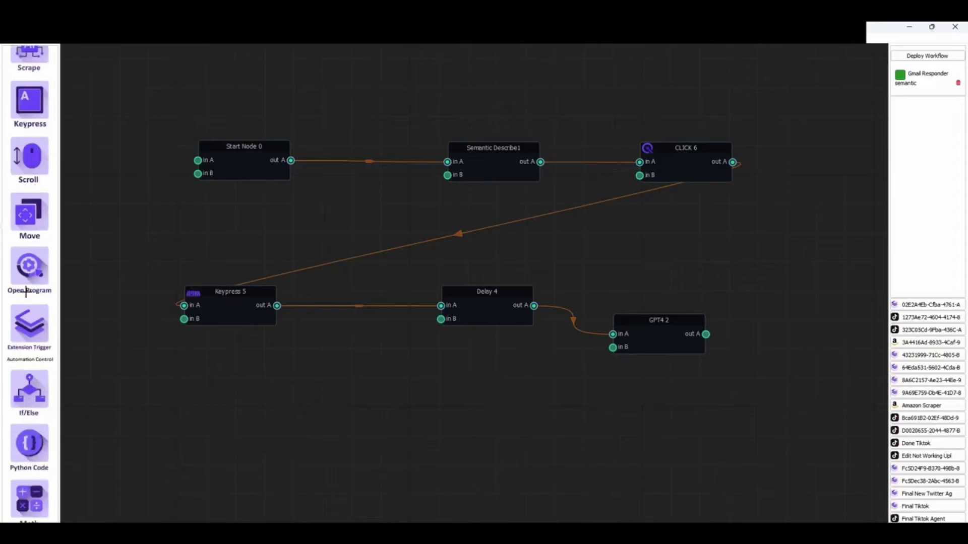
pyautogui.scroll(4, 23, 302)
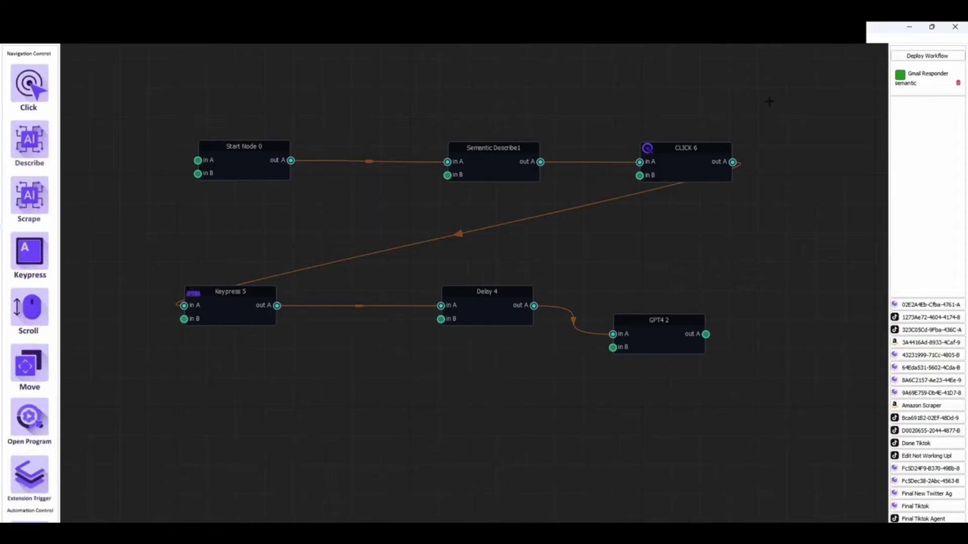
pyautogui.click(508, 153)
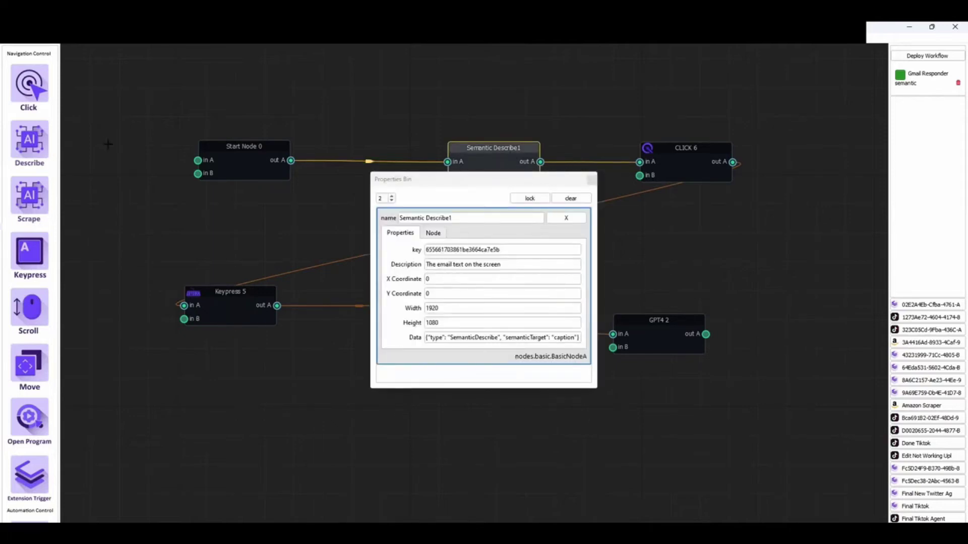
pyautogui.click(593, 179)
pyautogui.click(685, 151)
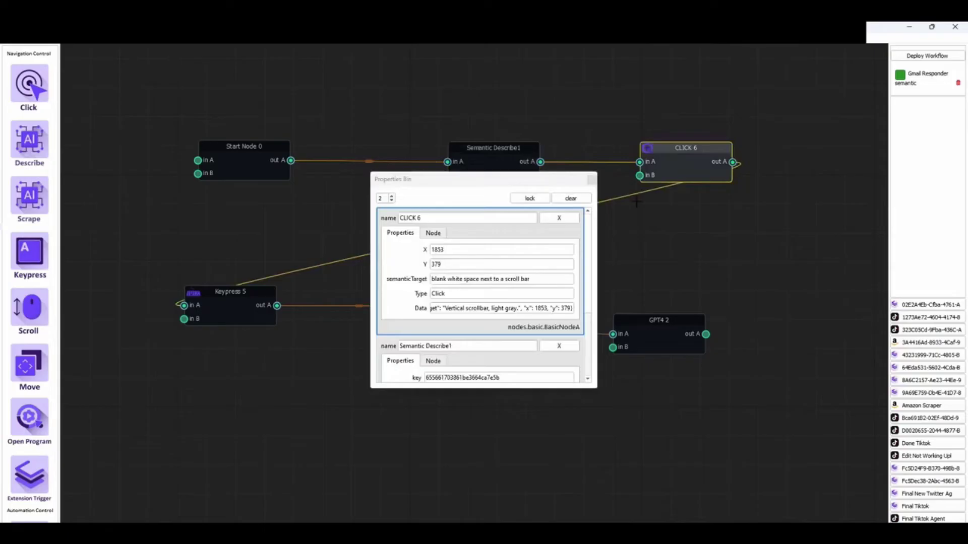
pyautogui.click(592, 179)
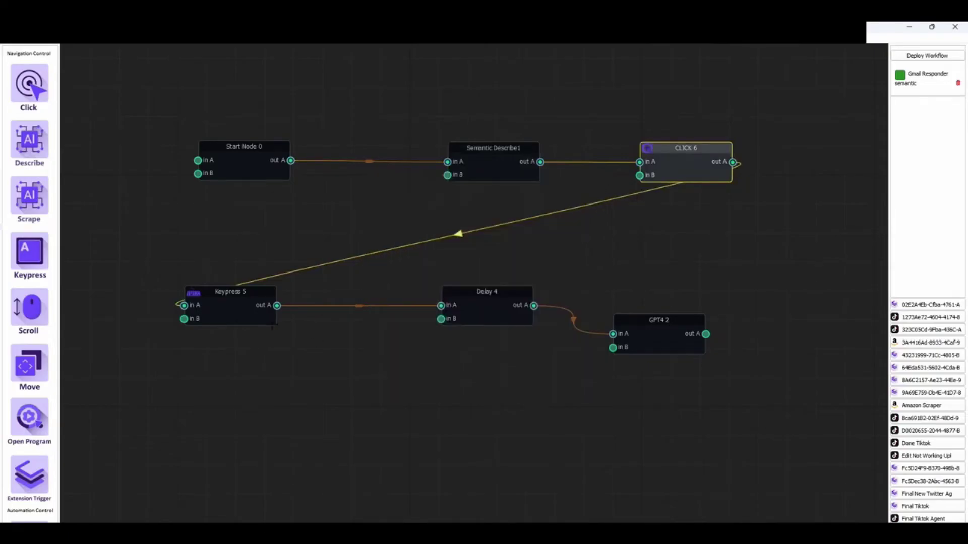
pyautogui.click(230, 292)
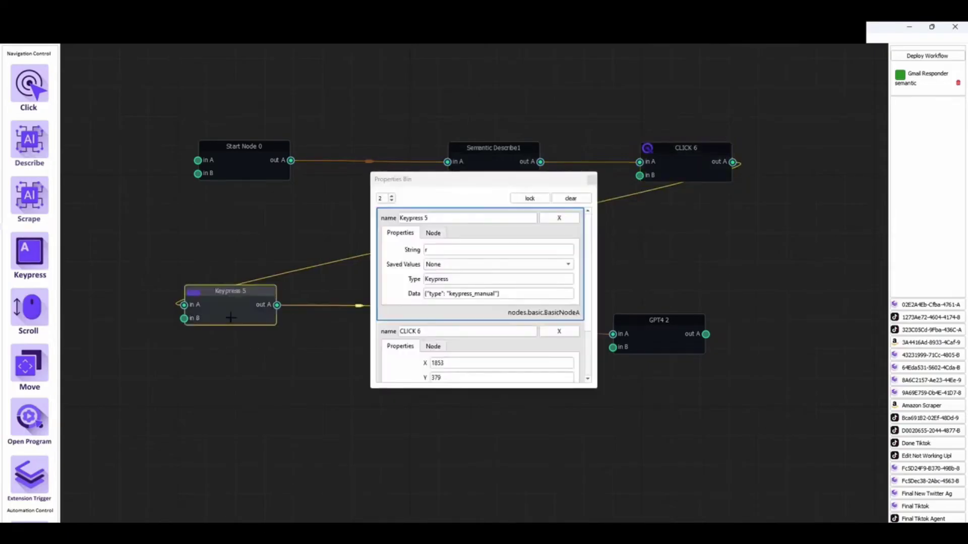
pyautogui.click(592, 179)
pyautogui.click(484, 318)
pyautogui.click(593, 180)
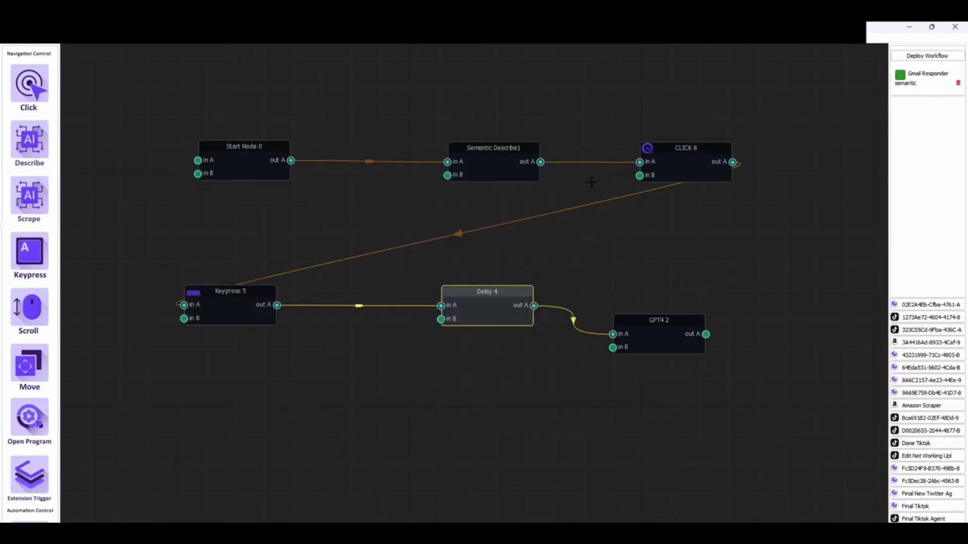
pyautogui.click(657, 333)
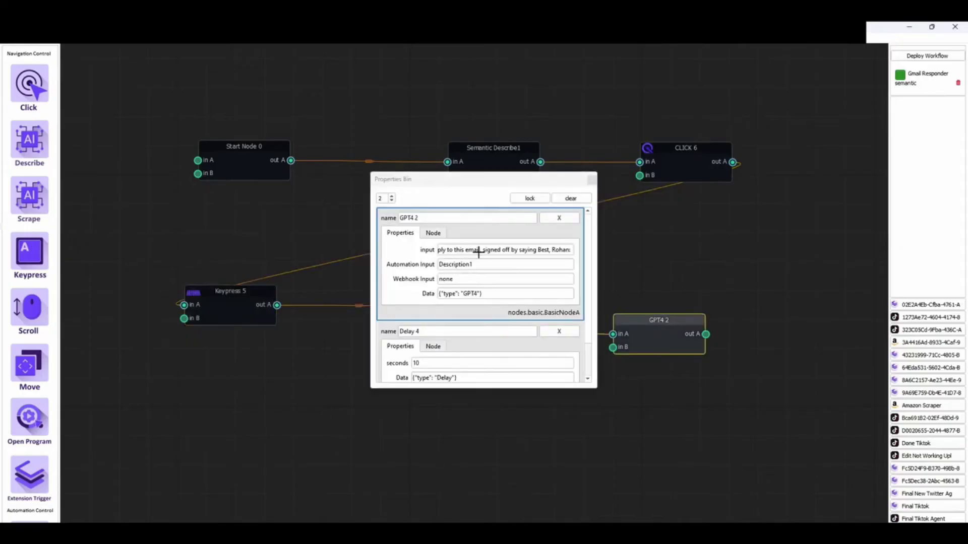
pyautogui.moveTo(535, 250); pyautogui.dragTo(383, 250)
pyautogui.click(455, 247)
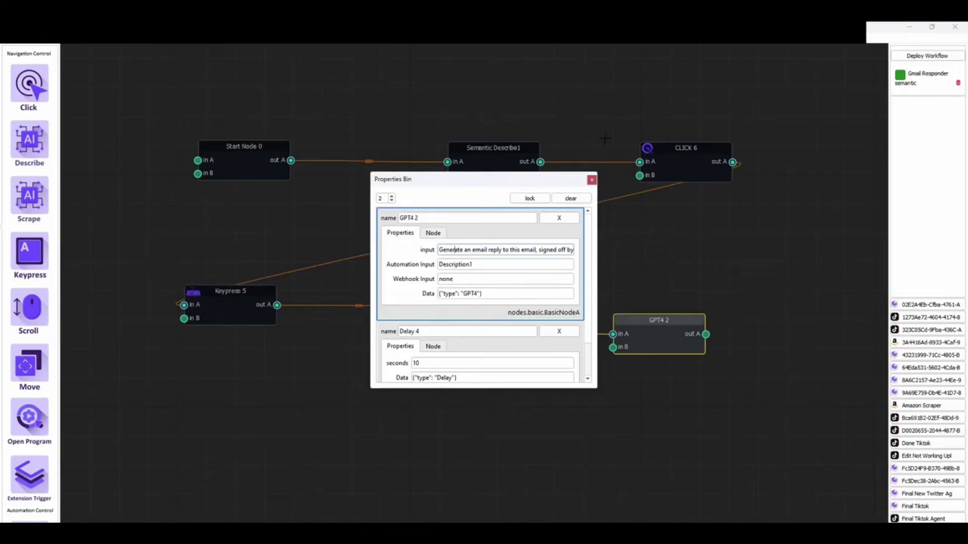
pyautogui.moveTo(534, 252); pyautogui.dragTo(439, 251)
pyautogui.click(546, 250)
pyautogui.click(591, 180)
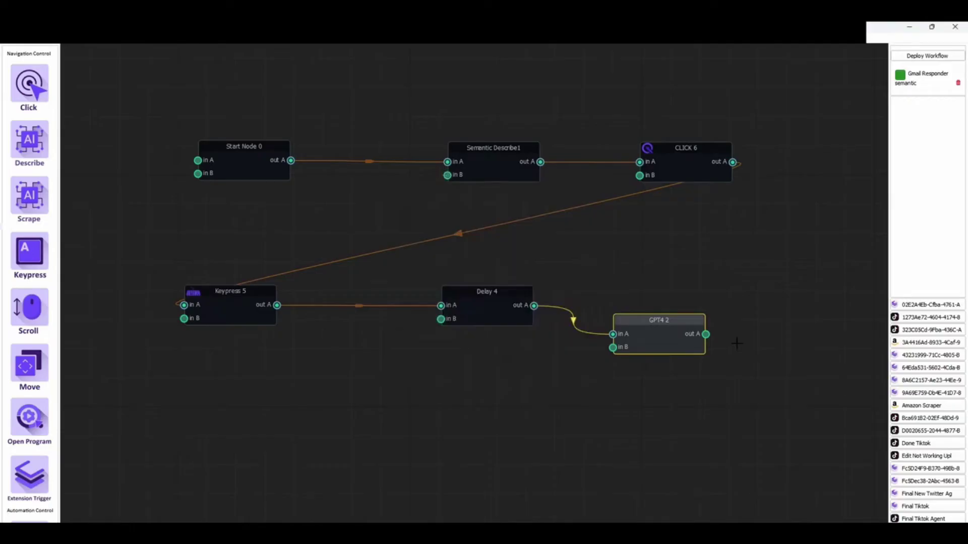
# Deploy the workflow as a Live Agent triggered when Gmail is open showing a relevant email
pyautogui.click(932, 55)
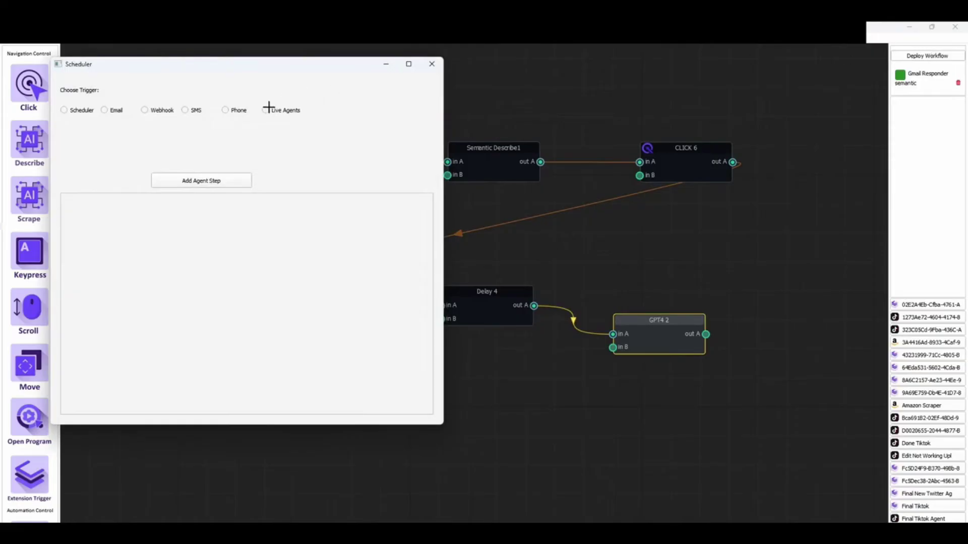
pyautogui.click(266, 110)
pyautogui.click(229, 147)
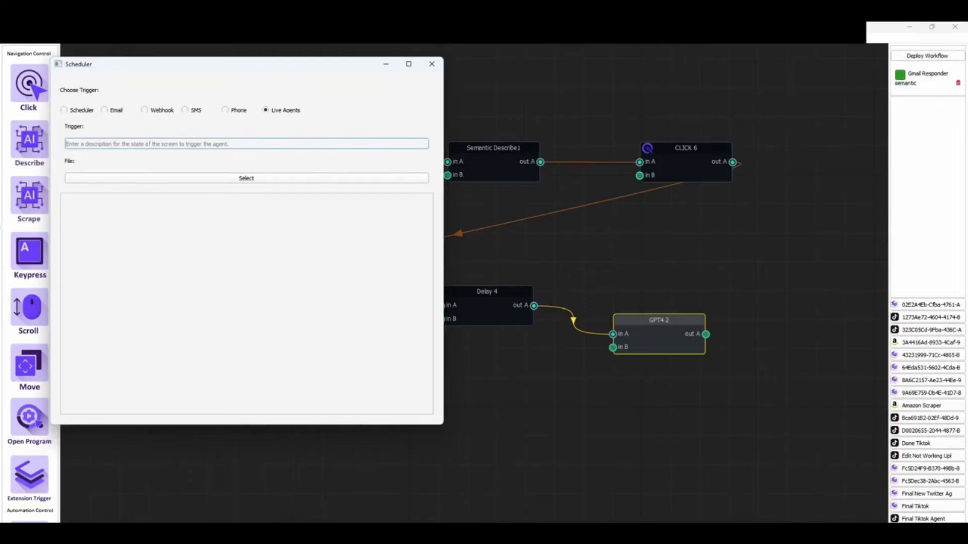
pyautogui.write('Gmail is open with th')
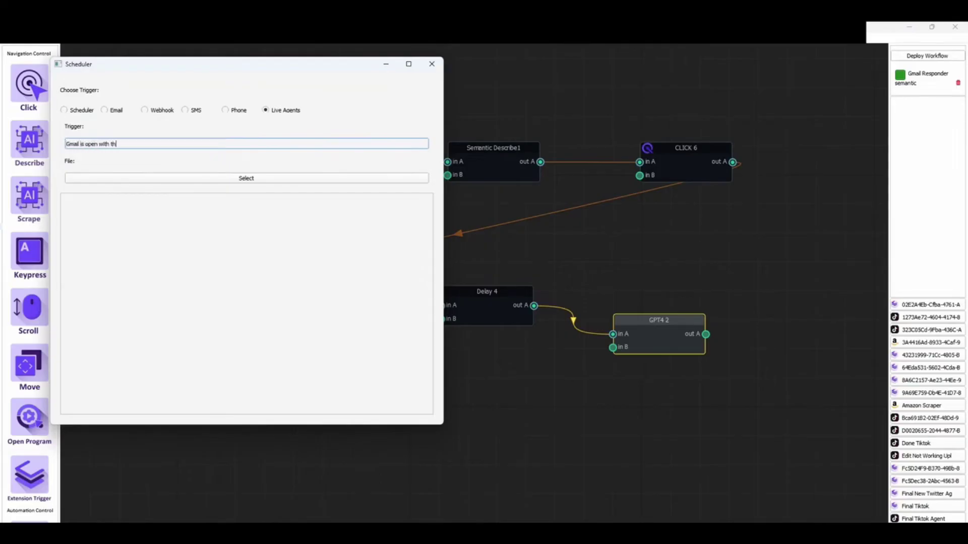
pyautogui.write('e gmail logo in the top left corner and an ')
pyautogui.write('elevant email in')
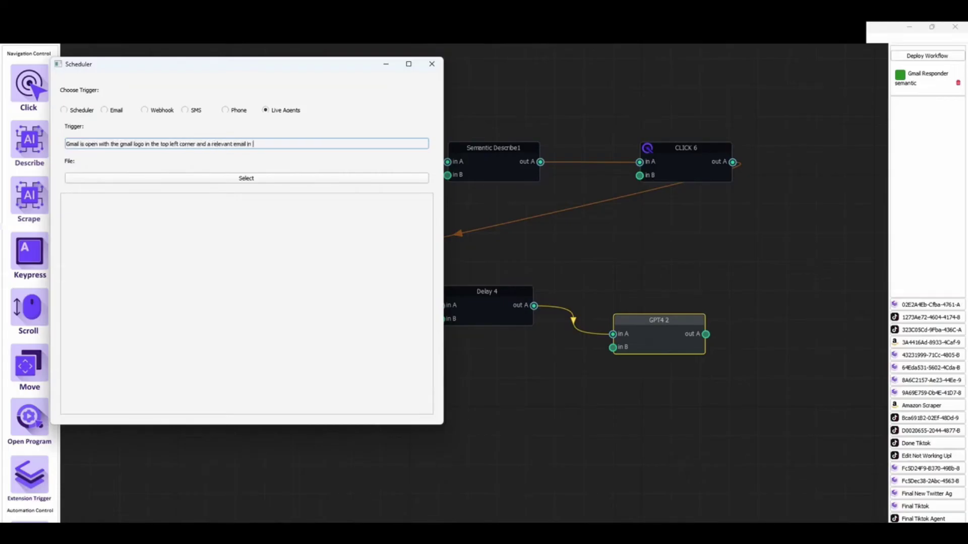
pyautogui.write(' the middle of the screen')
# Select Gmail_Responder.cheat from the cheatlayer folder, add it as a live agent, and close the scheduler
pyautogui.click(261, 178)
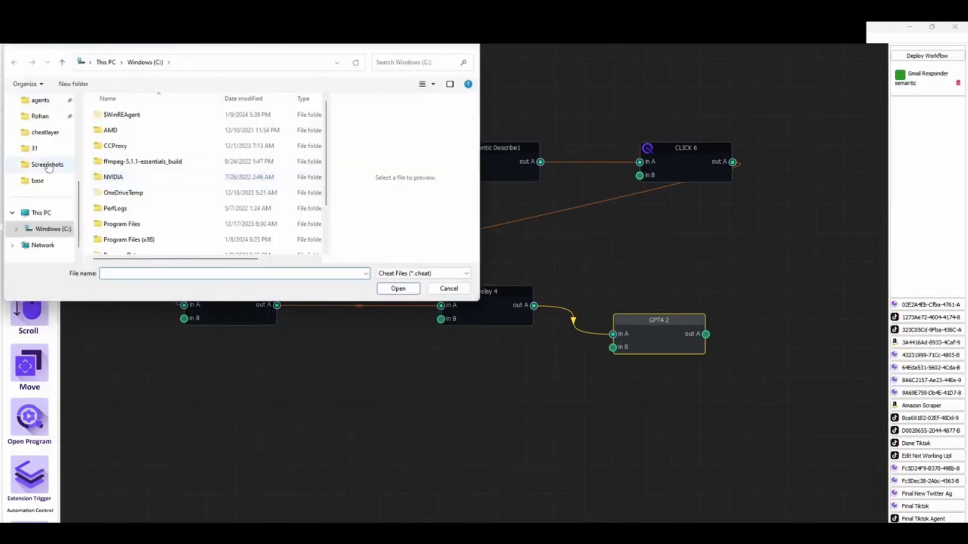
pyautogui.click(52, 139)
pyautogui.click(240, 274)
pyautogui.write('G')
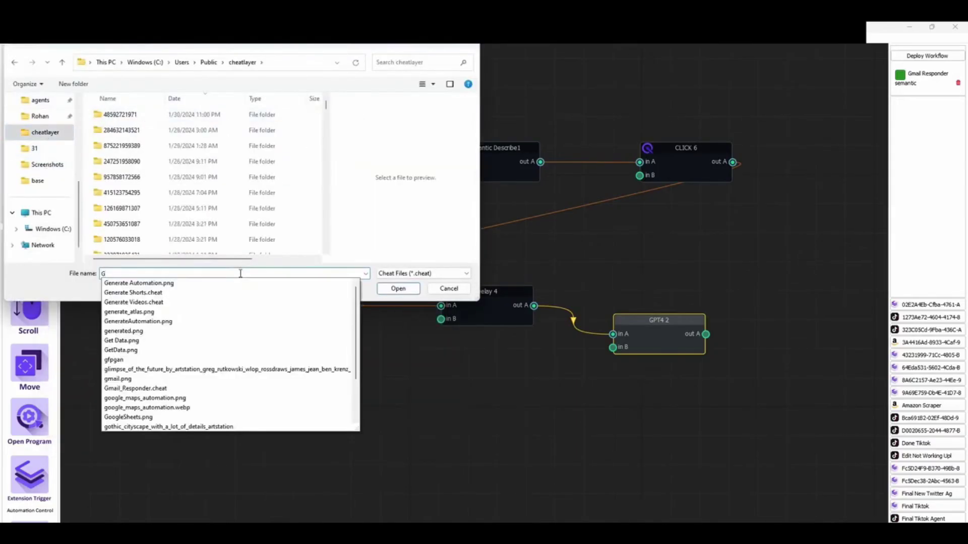
pyautogui.write('m')
pyautogui.click(191, 291)
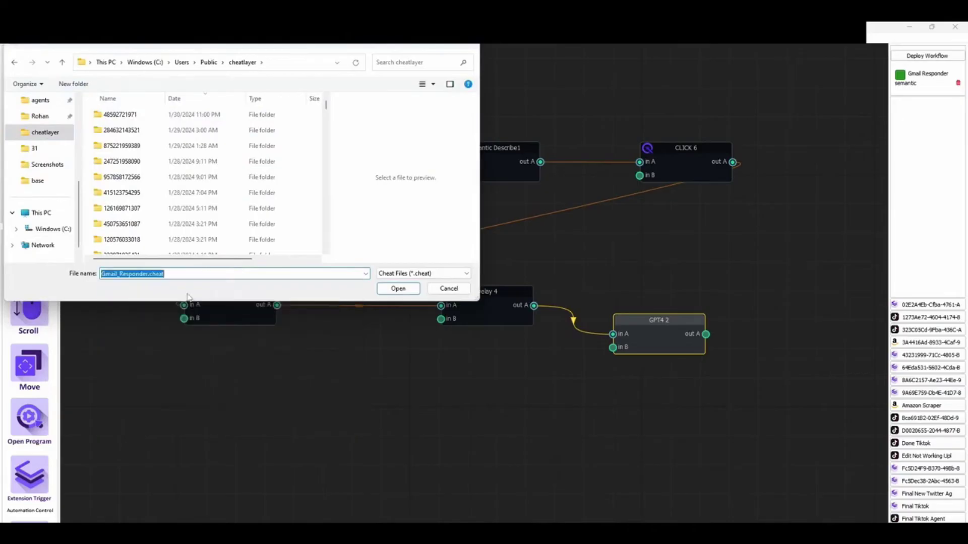
pyautogui.click(399, 290)
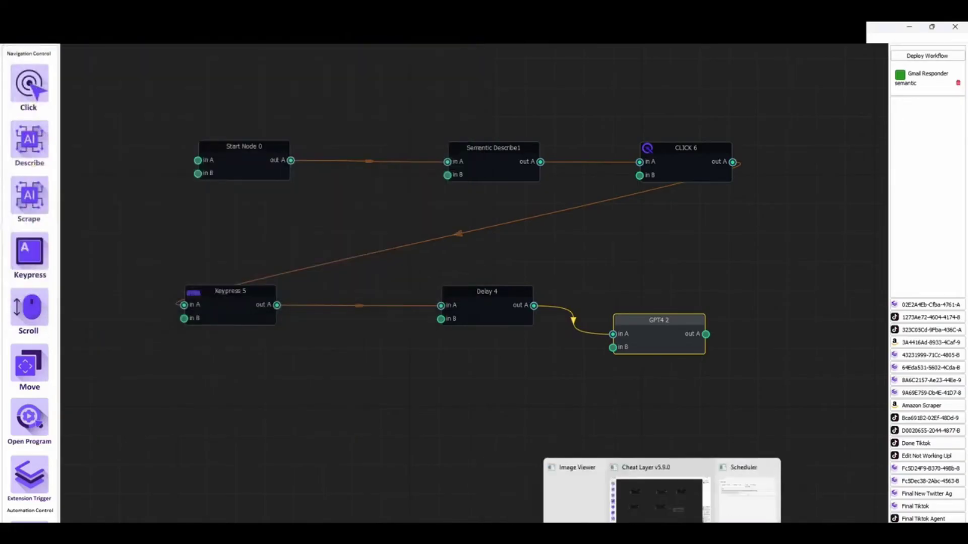
pyautogui.click(732, 513)
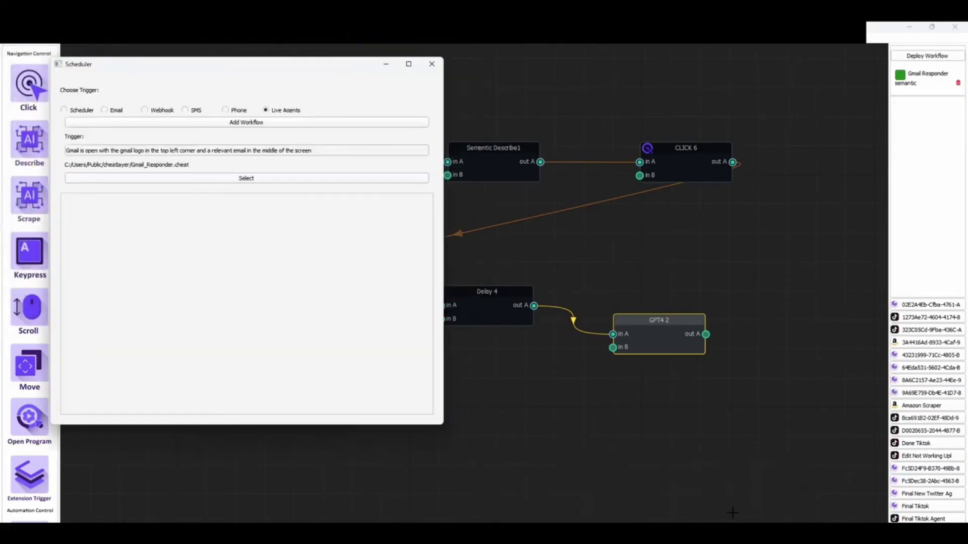
pyautogui.click(238, 121)
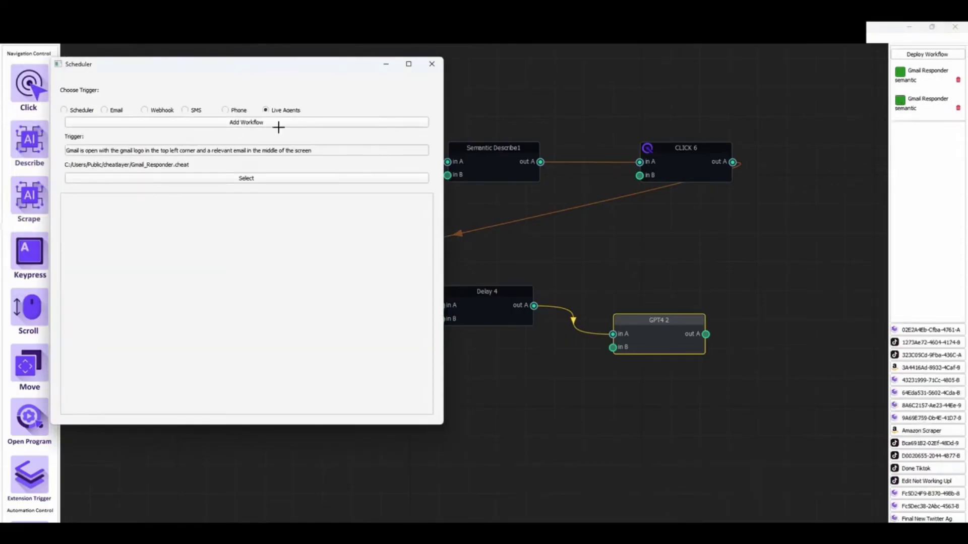
pyautogui.click(432, 63)
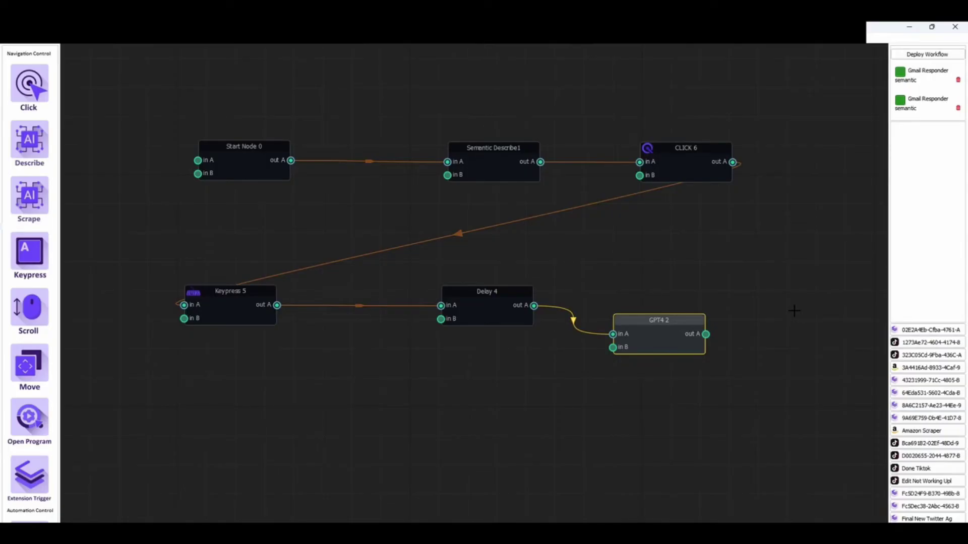
# Delete the duplicate Gmail Responder deployment
pyautogui.click(543, 230)
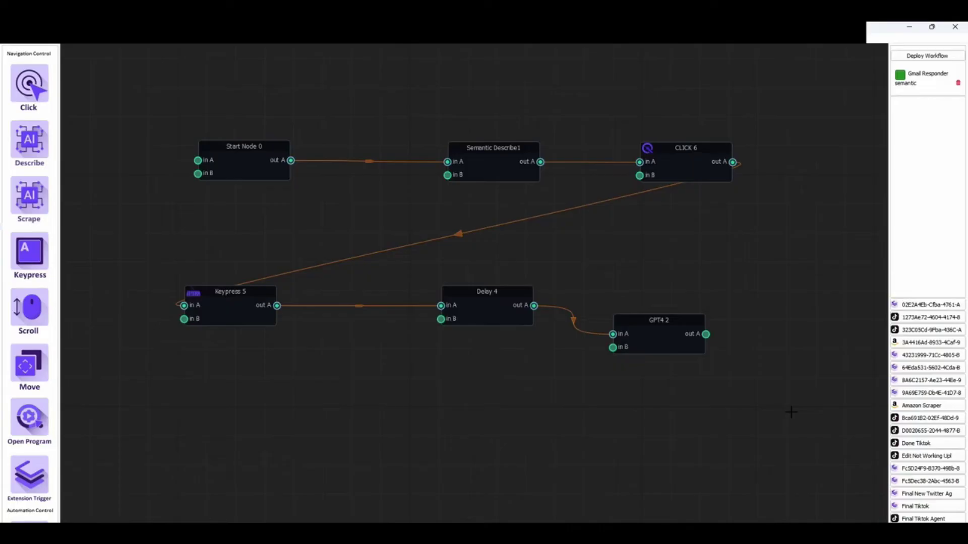
pyautogui.scroll(-3, 29, 261)
pyautogui.scroll(3, 28, 262)
# Inspect the settings of the Semantic Describe1, CLICK 6, Keypress 5 and Delay 4 steps
pyautogui.click(504, 169)
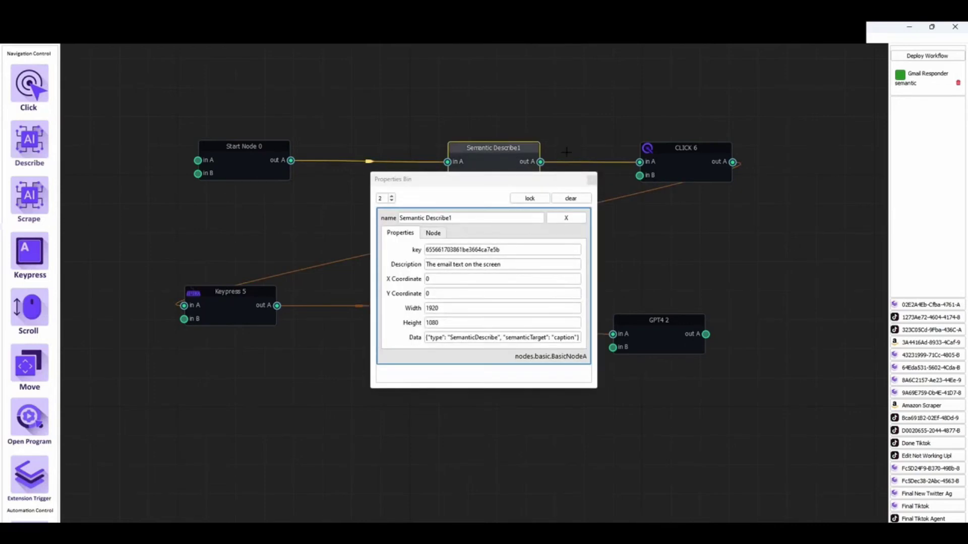
pyautogui.click(592, 179)
pyautogui.click(685, 151)
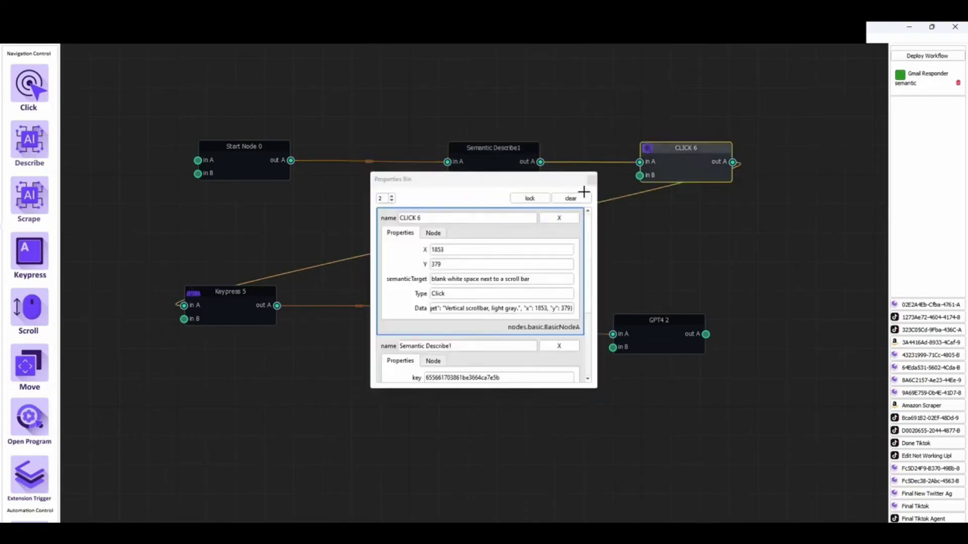
pyautogui.click(592, 180)
pyautogui.click(250, 298)
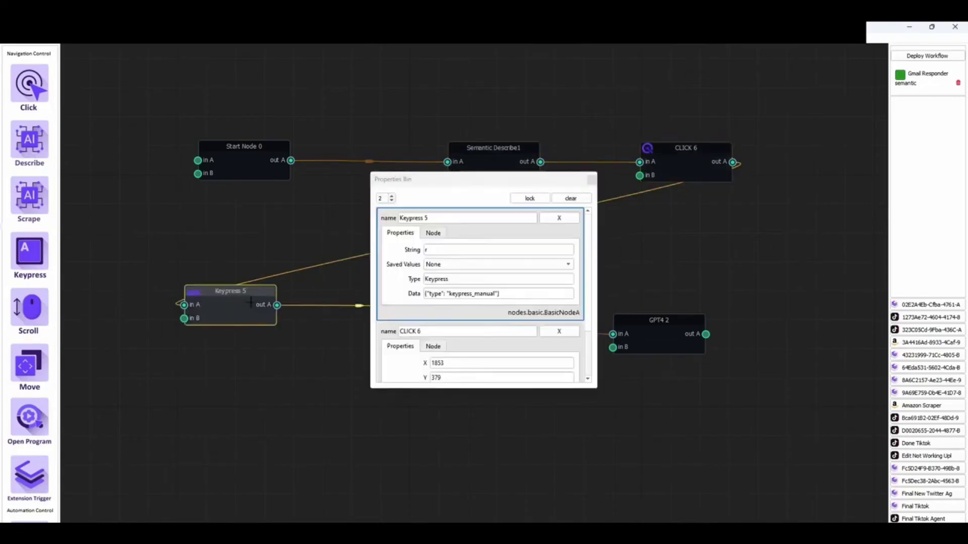
pyautogui.click(430, 249)
pyautogui.write('r')
pyautogui.click(592, 180)
pyautogui.click(484, 318)
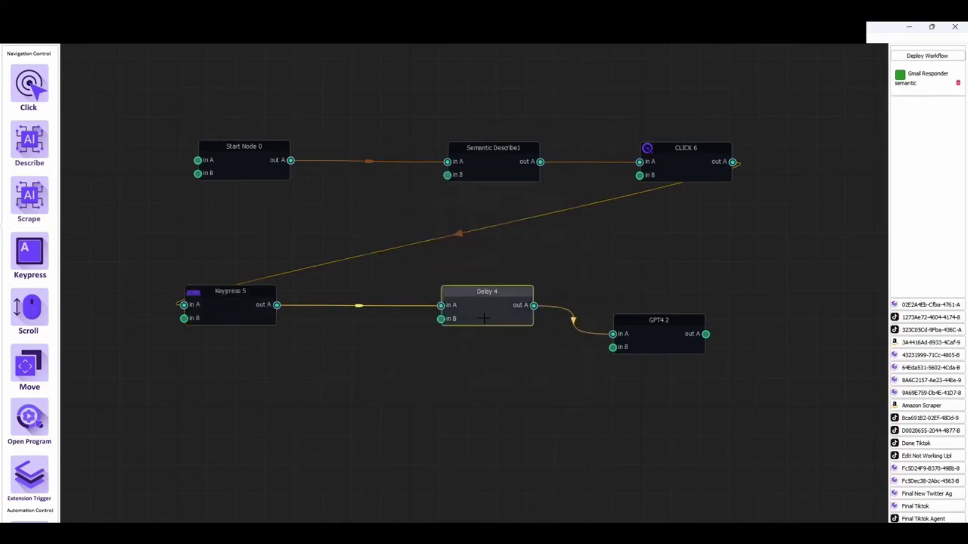
pyautogui.click(592, 179)
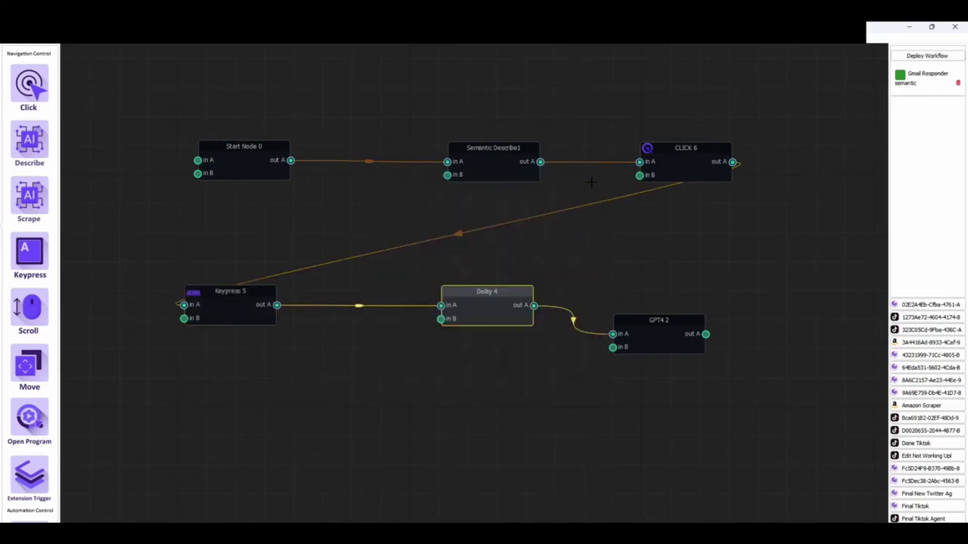
# Review the GPT4 2 prompt's reply request, then reopen the deployment scheduler with Live Agents chosen
pyautogui.click(657, 332)
pyautogui.tripleClick(479, 251)
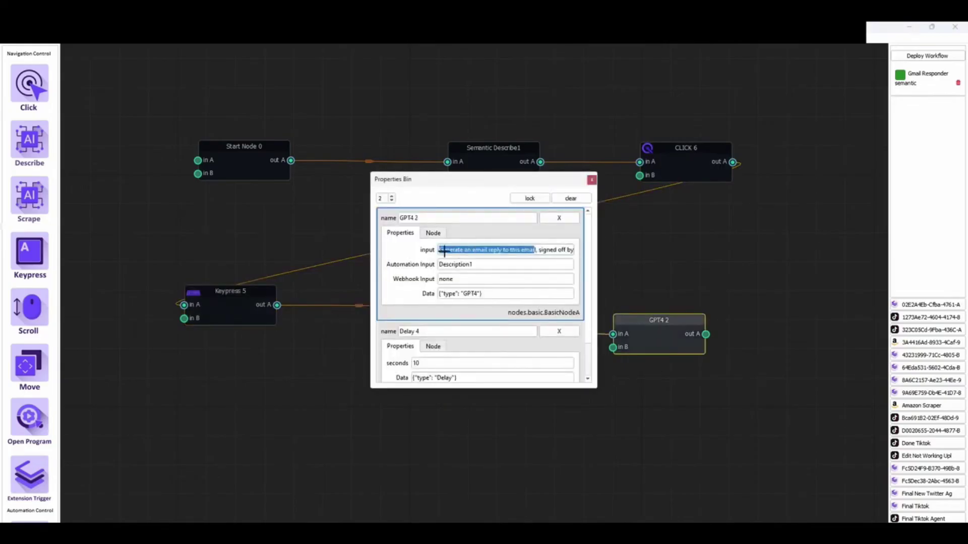
pyautogui.click(455, 245)
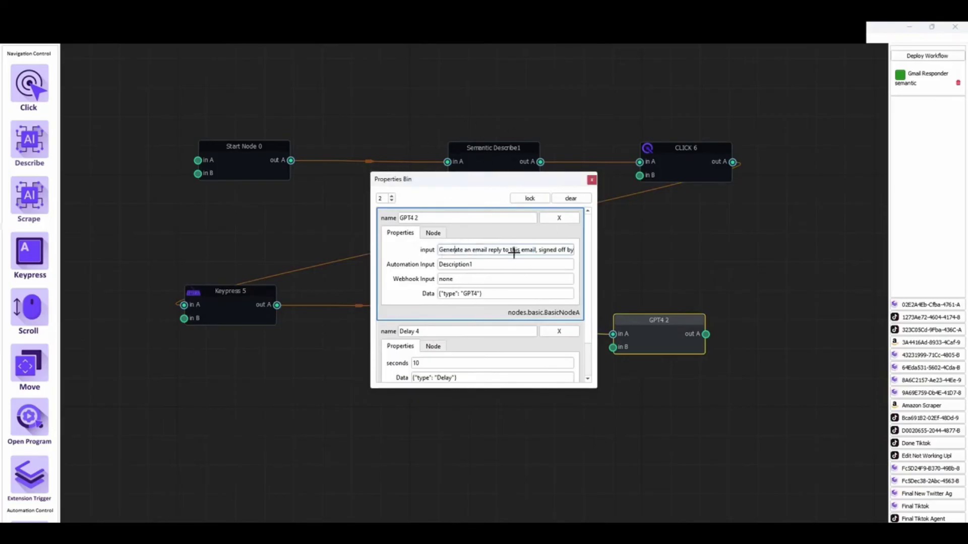
pyautogui.moveTo(535, 249); pyautogui.dragTo(568, 250)
pyautogui.hotkey('shift', 'Home')
pyautogui.click(591, 180)
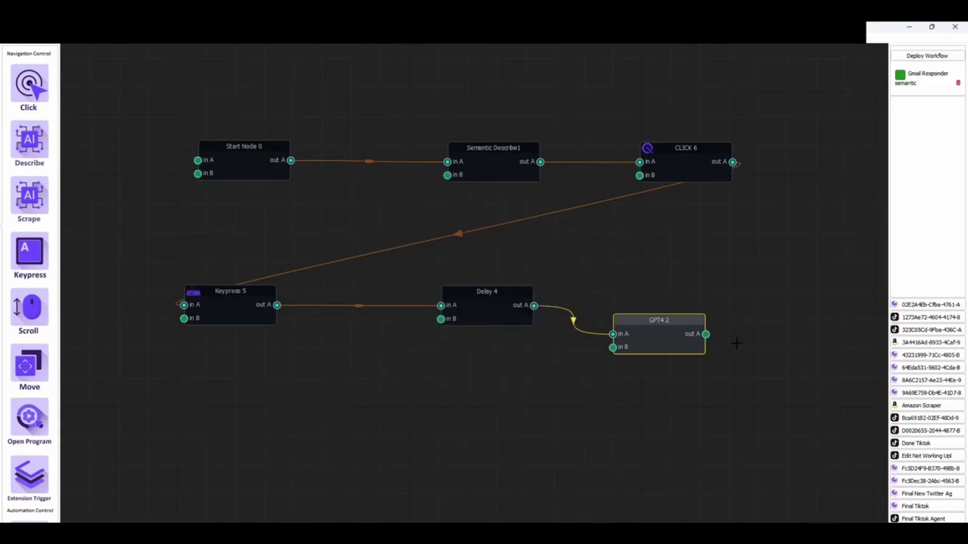
pyautogui.click(931, 55)
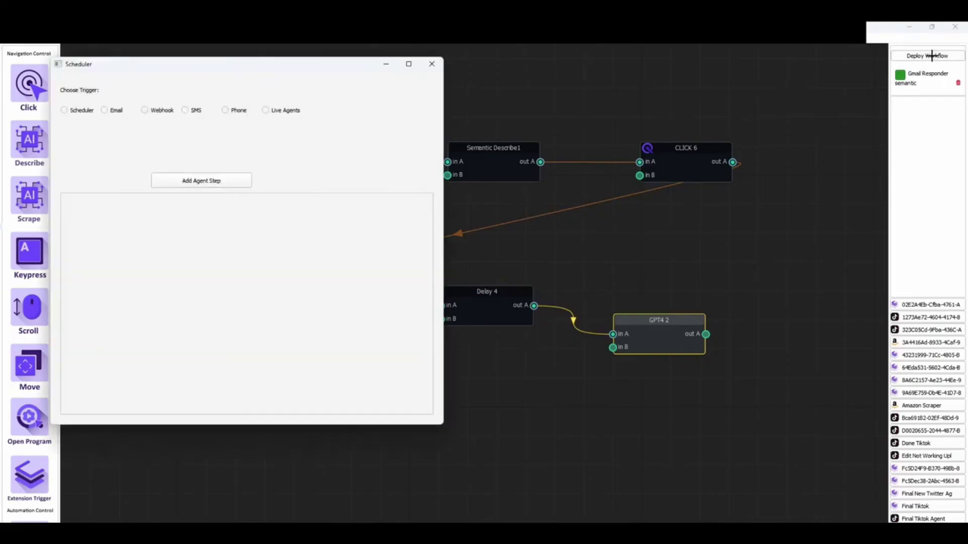
pyautogui.click(266, 110)
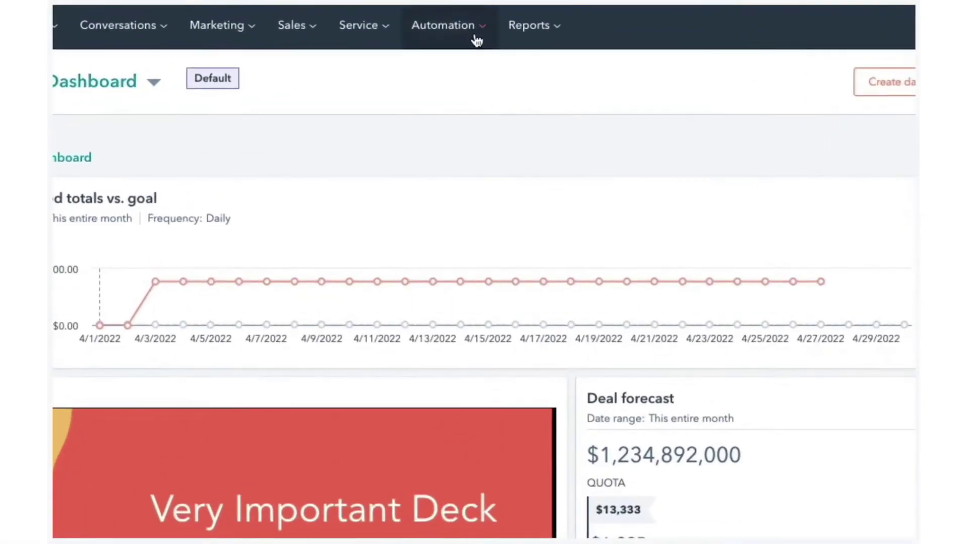
# Go to Automation > Workflows and start creating a new workflow
pyautogui.moveTo(420, 27)
pyautogui.click(486, 115)
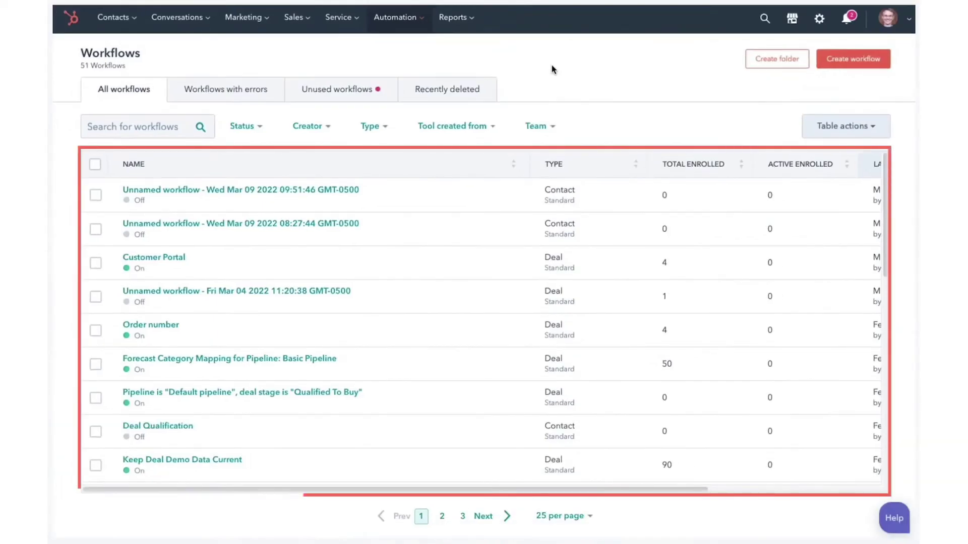
pyautogui.click(854, 59)
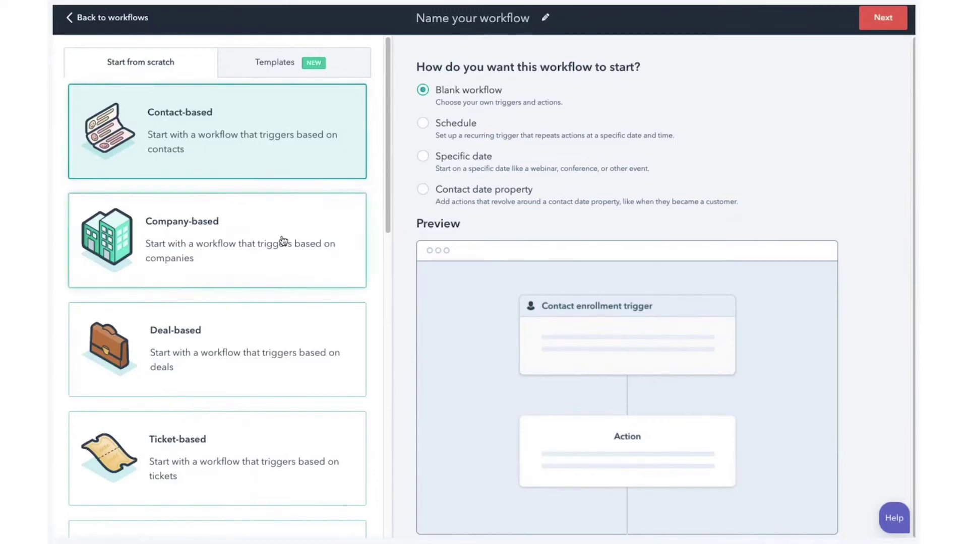
pyautogui.scroll(-5, 283, 242)
pyautogui.scroll(-5, 283, 241)
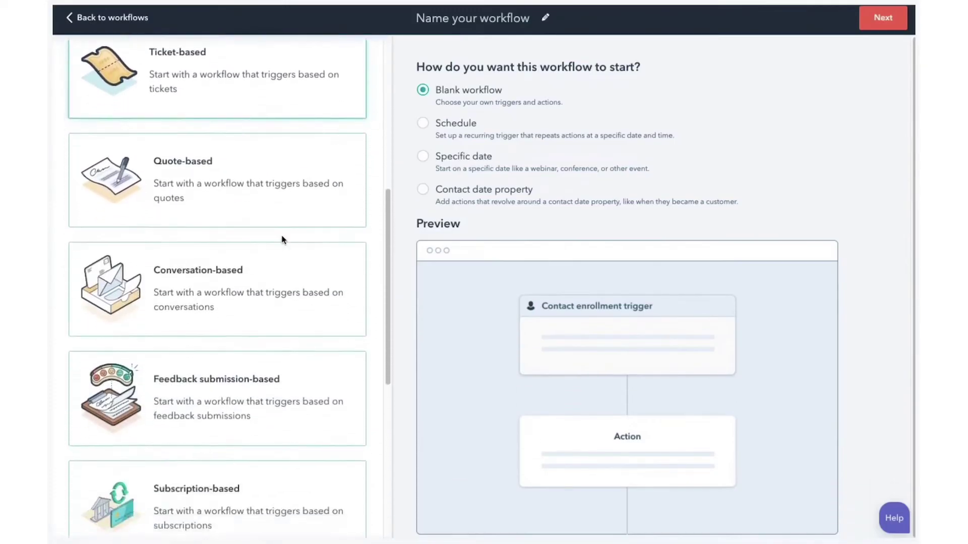
pyautogui.scroll(10, 283, 241)
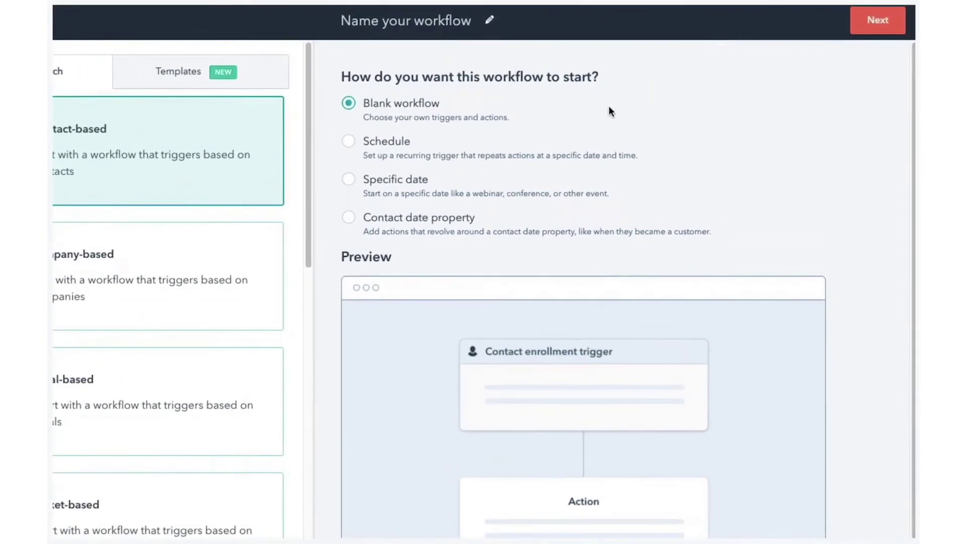
# Schedule the workflow monthly on the last day of the month at 8:00 AM EDT
pyautogui.click(349, 142)
pyautogui.click(555, 201)
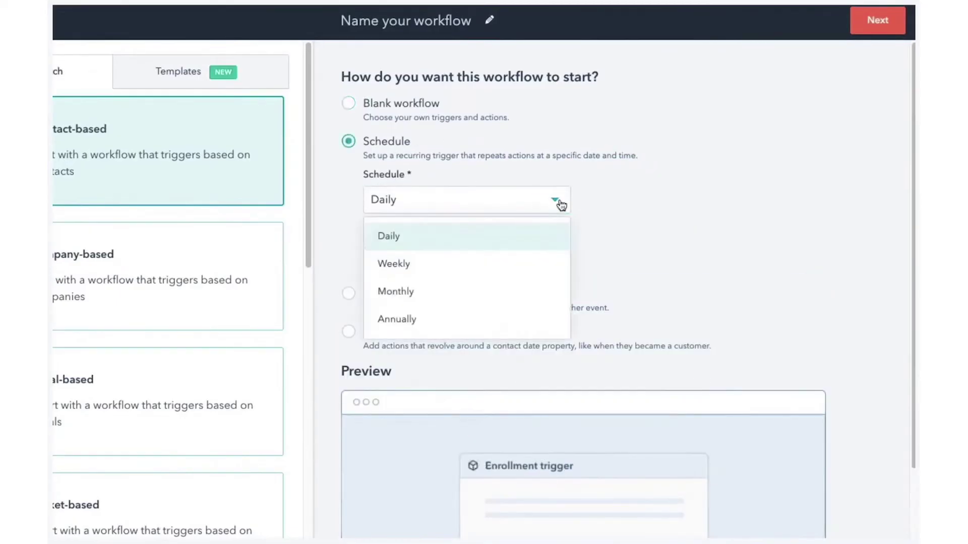
pyautogui.click(517, 291)
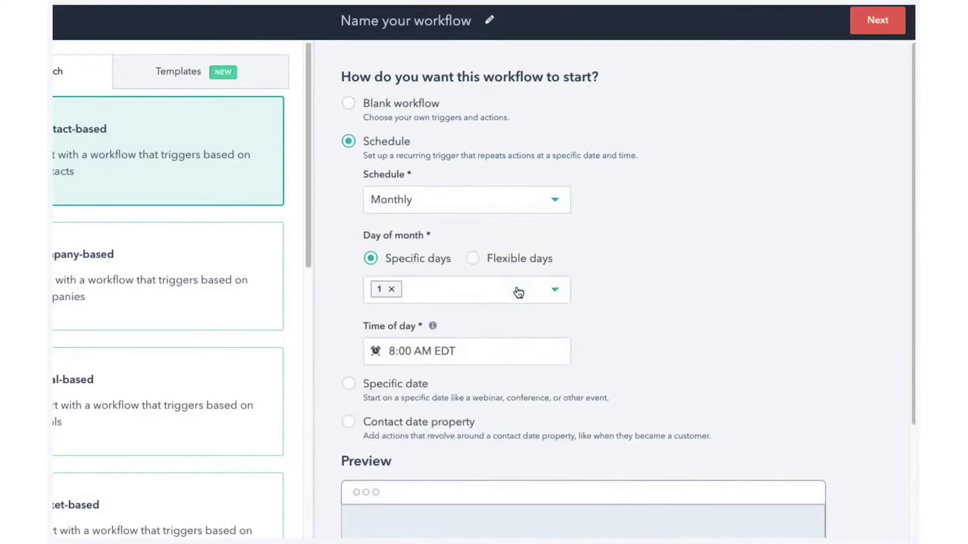
pyautogui.click(472, 258)
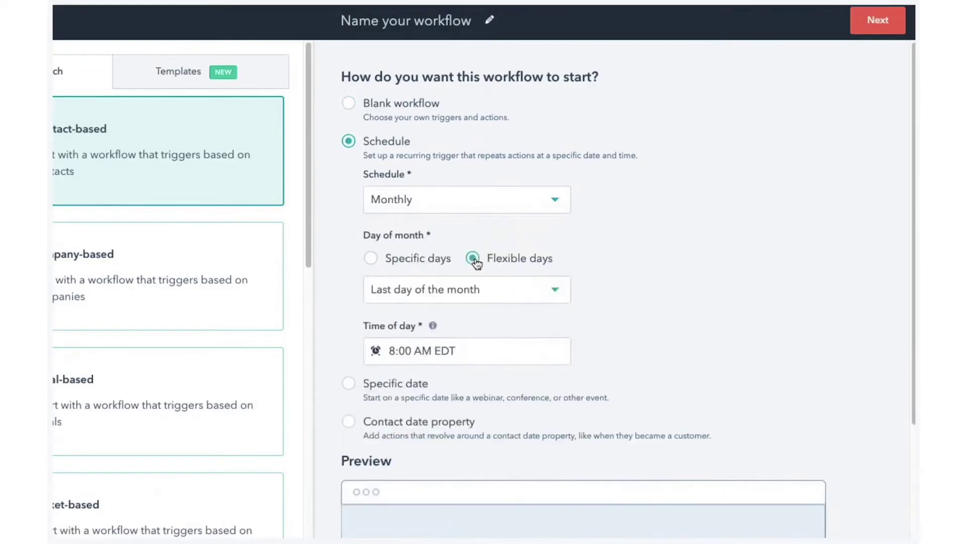
pyautogui.click(552, 288)
pyautogui.click(511, 357)
pyautogui.click(495, 356)
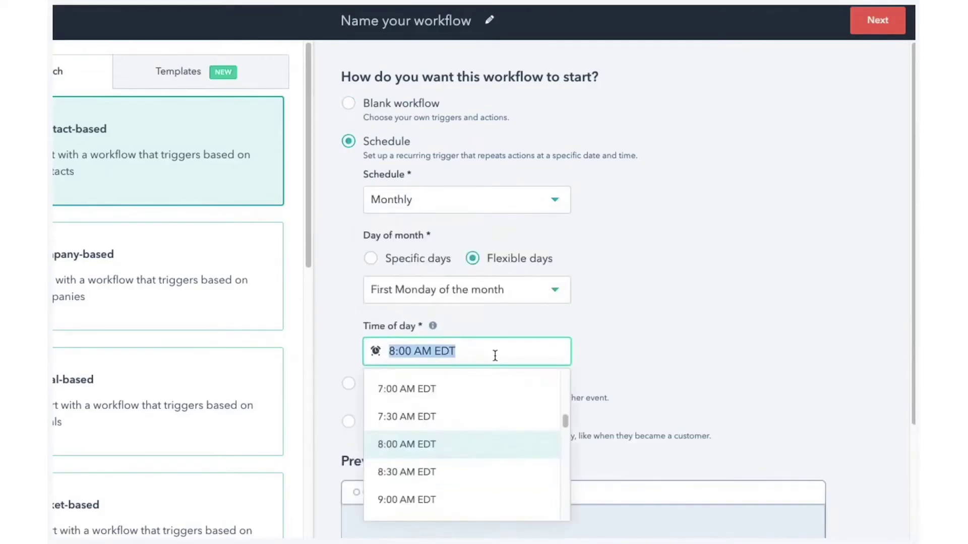
pyautogui.click(433, 262)
pyautogui.click(501, 263)
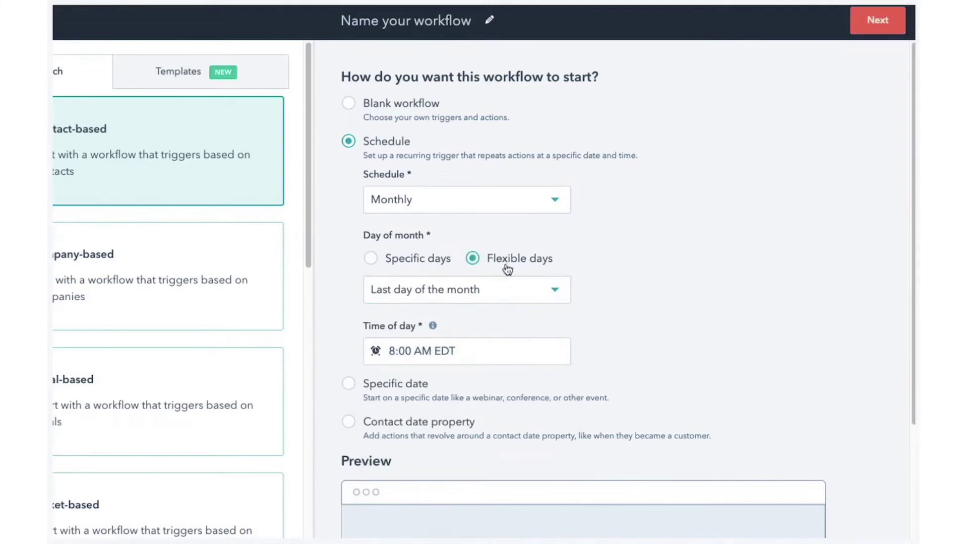
# Continue to the workflow editor and review the last-day-of-month 8:00 AM EDT schedule trigger
pyautogui.click(863, 25)
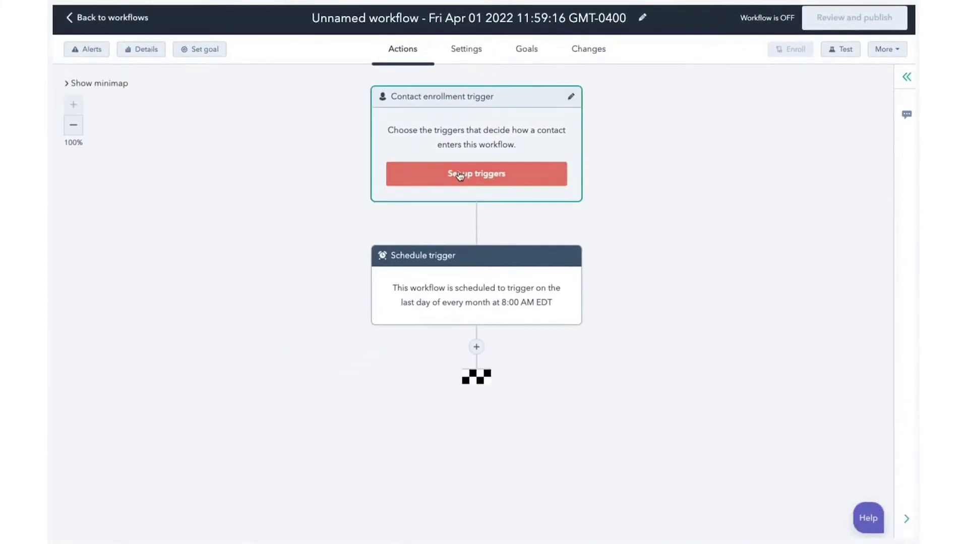
pyautogui.click(460, 174)
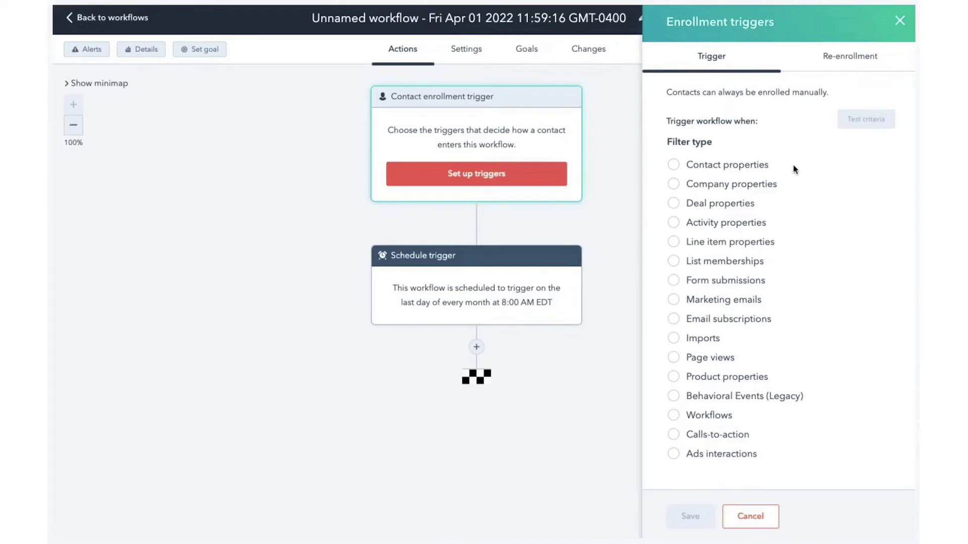
pyautogui.click(900, 21)
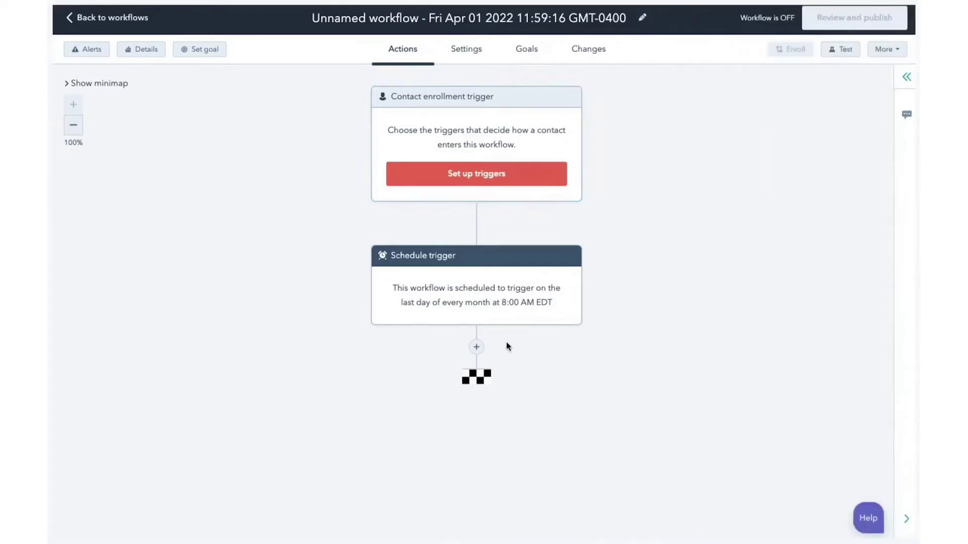
# Add a Format data action after the trigger that capitalizes First name's first letter, output as String
pyautogui.click(477, 347)
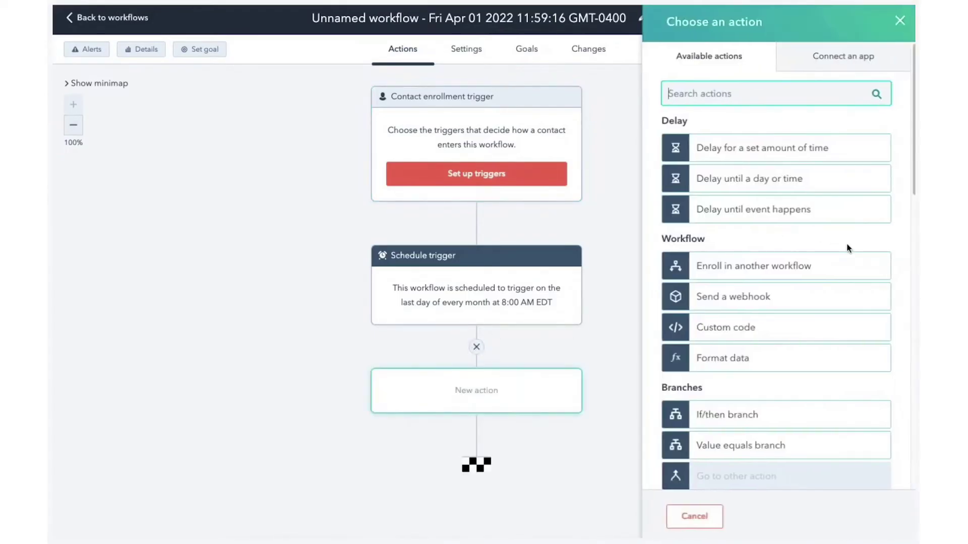
pyautogui.scroll(-14, 847, 247)
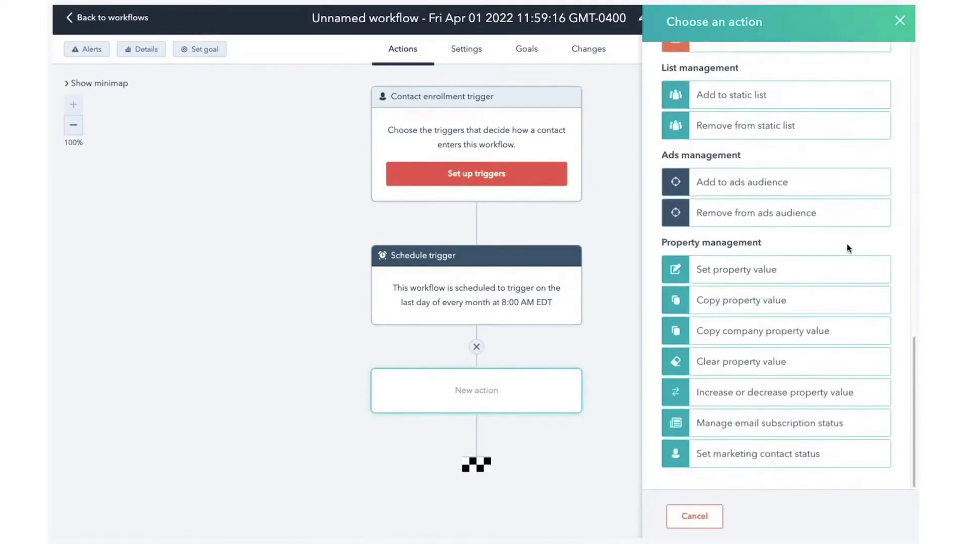
pyautogui.scroll(14, 846, 243)
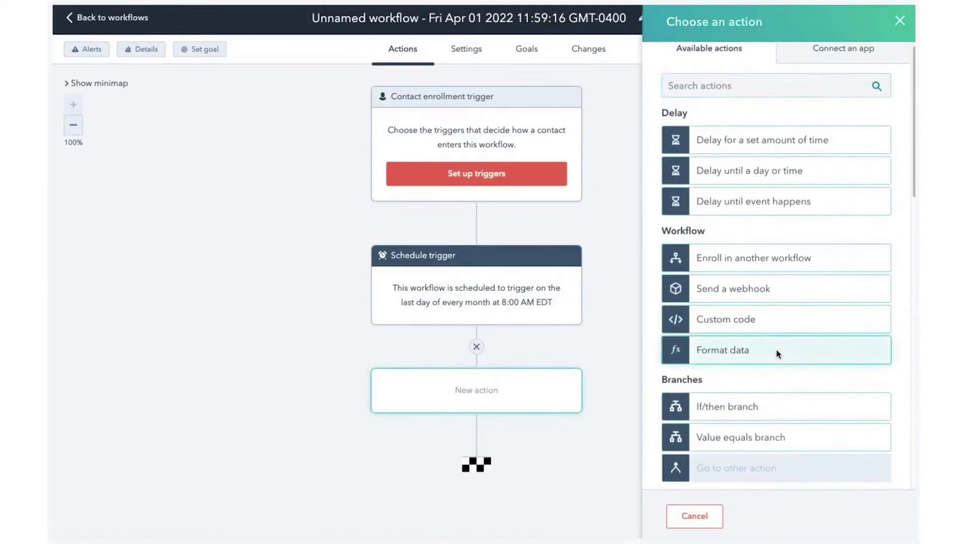
pyautogui.click(778, 354)
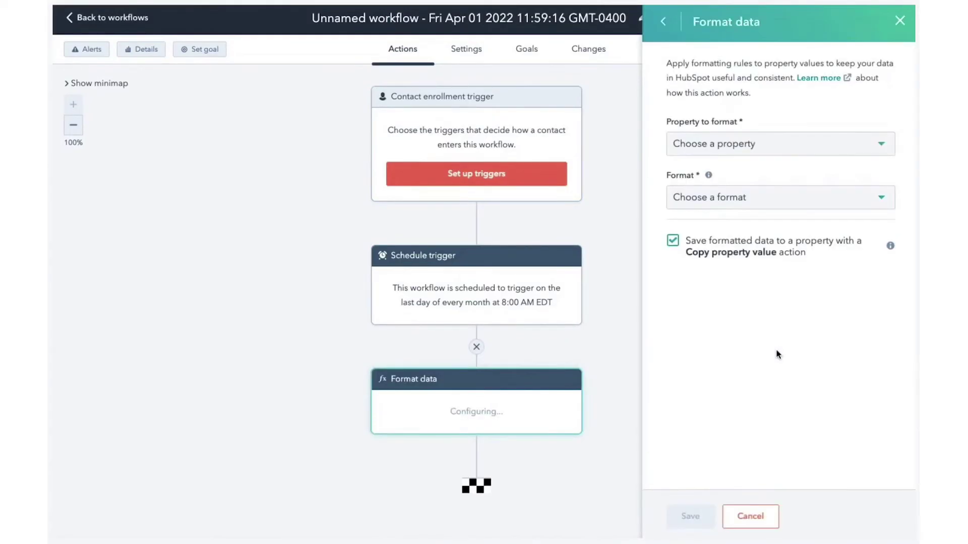
pyautogui.click(845, 145)
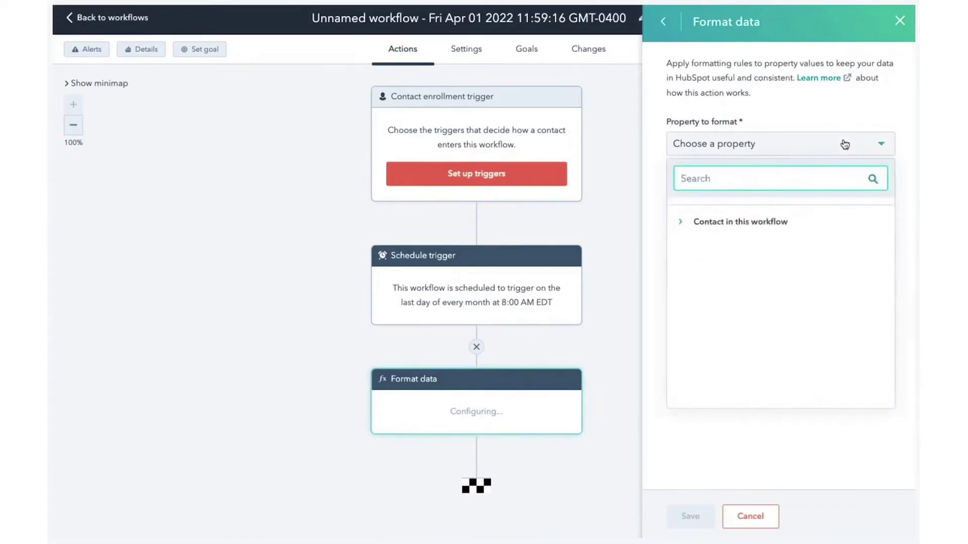
pyautogui.write('first name')
pyautogui.click(769, 257)
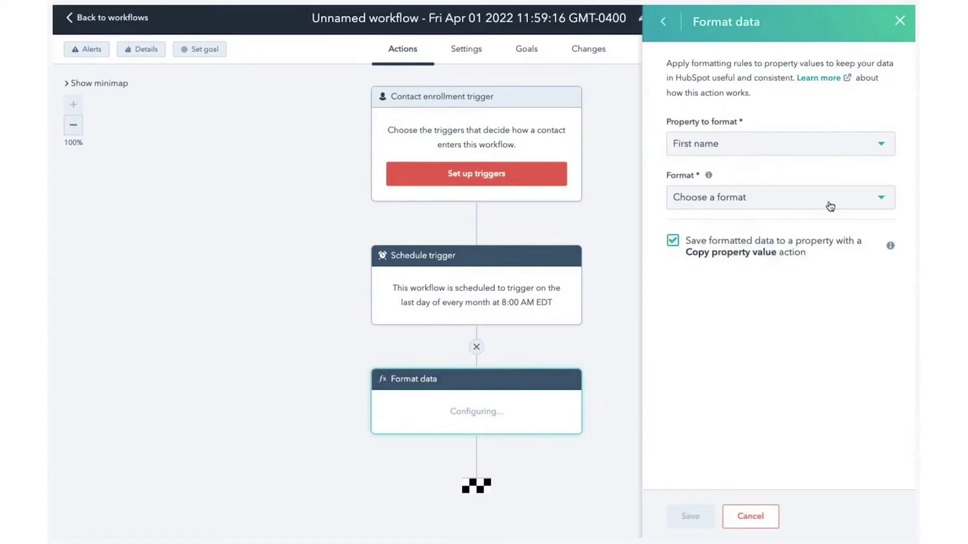
pyautogui.click(831, 204)
pyautogui.scroll(-1, 846, 285)
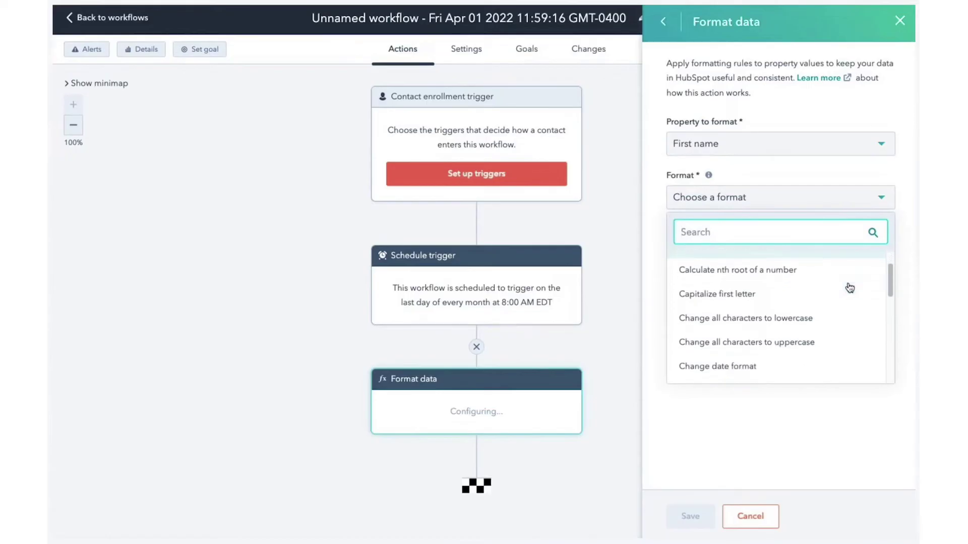
pyautogui.click(846, 285)
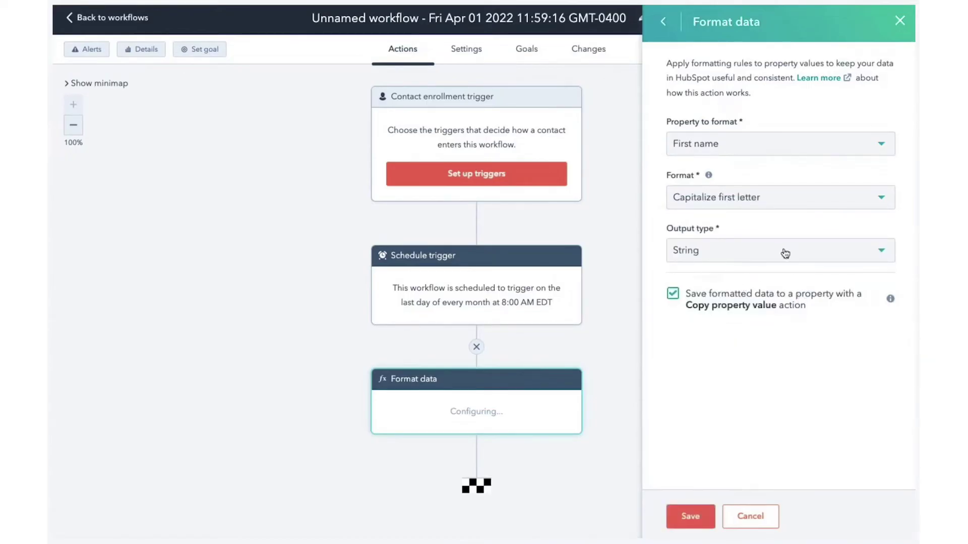
pyautogui.click(675, 517)
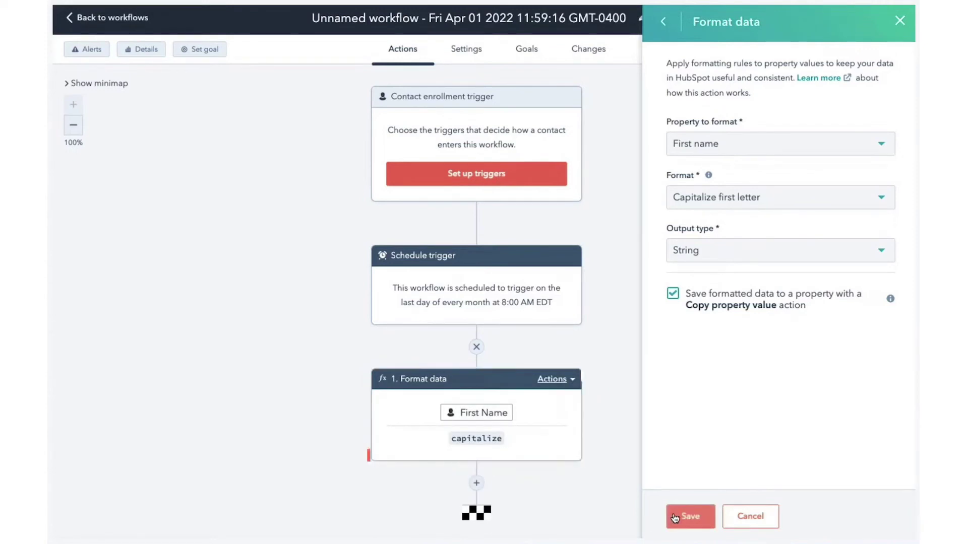
pyautogui.click(690, 516)
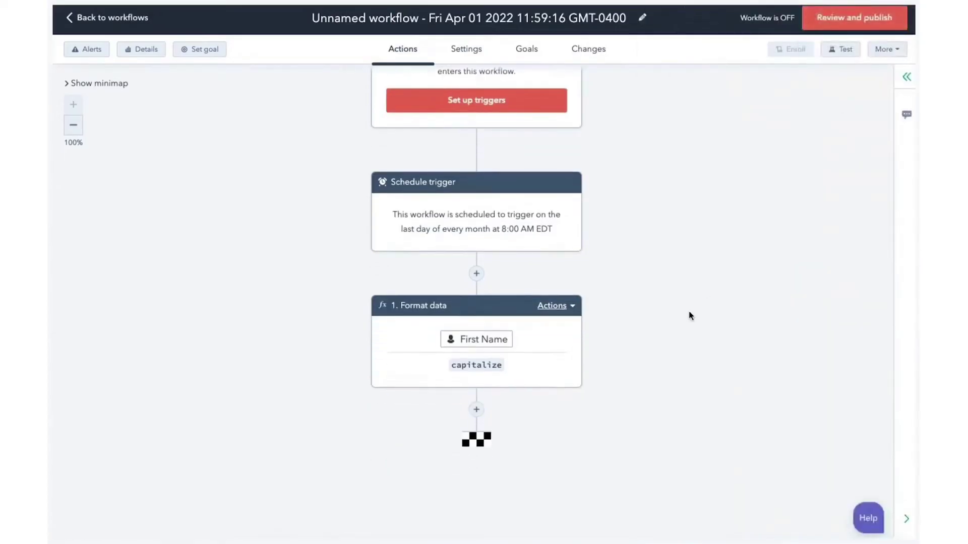
# Add a Copy property value action copying the Format data [String] output into First name
pyautogui.click(476, 410)
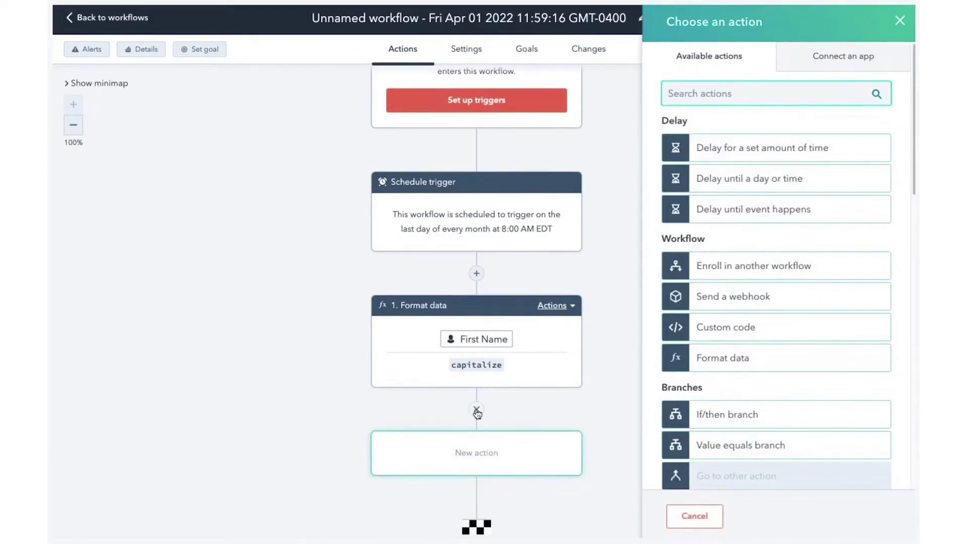
pyautogui.write('copy')
pyautogui.click(805, 149)
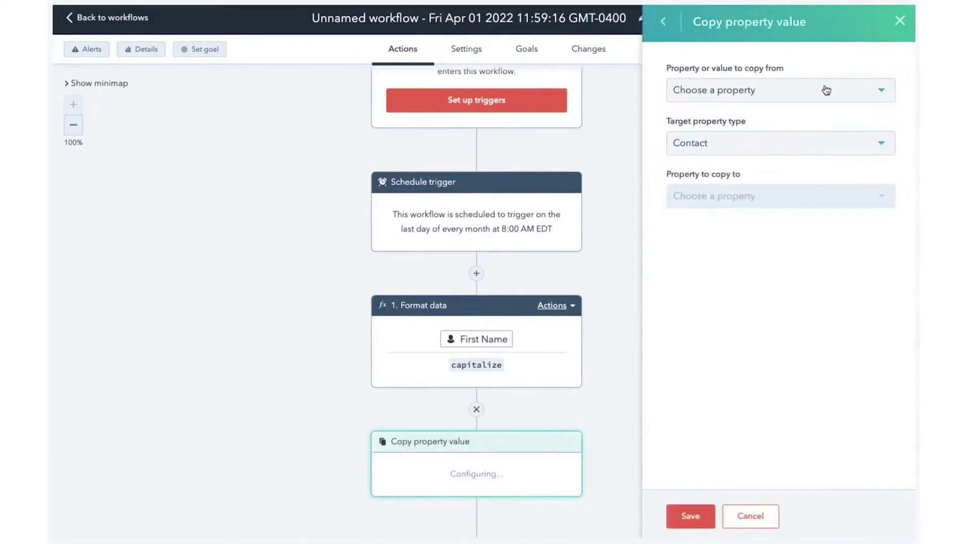
pyautogui.click(826, 90)
pyautogui.click(740, 204)
pyautogui.click(729, 237)
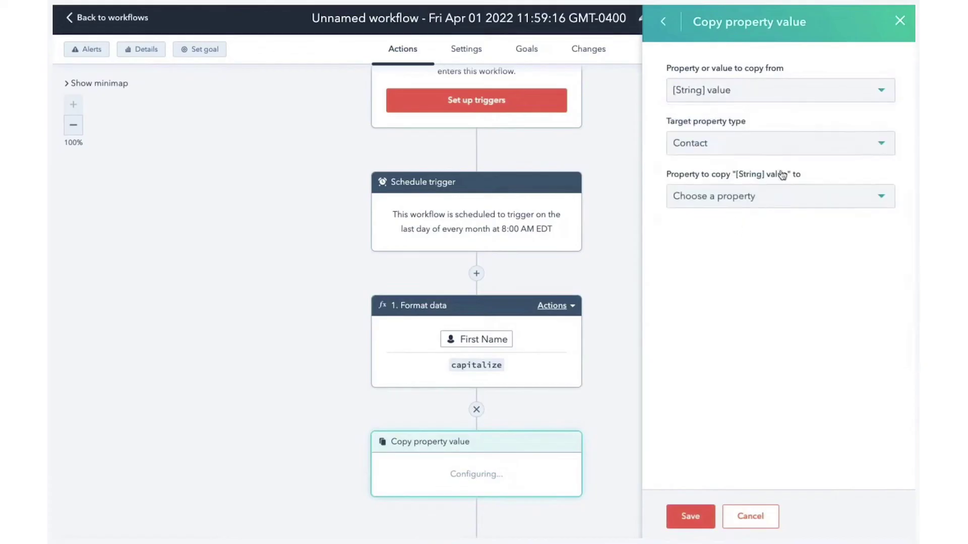
pyautogui.click(828, 196)
pyautogui.write('fir')
pyautogui.click(726, 294)
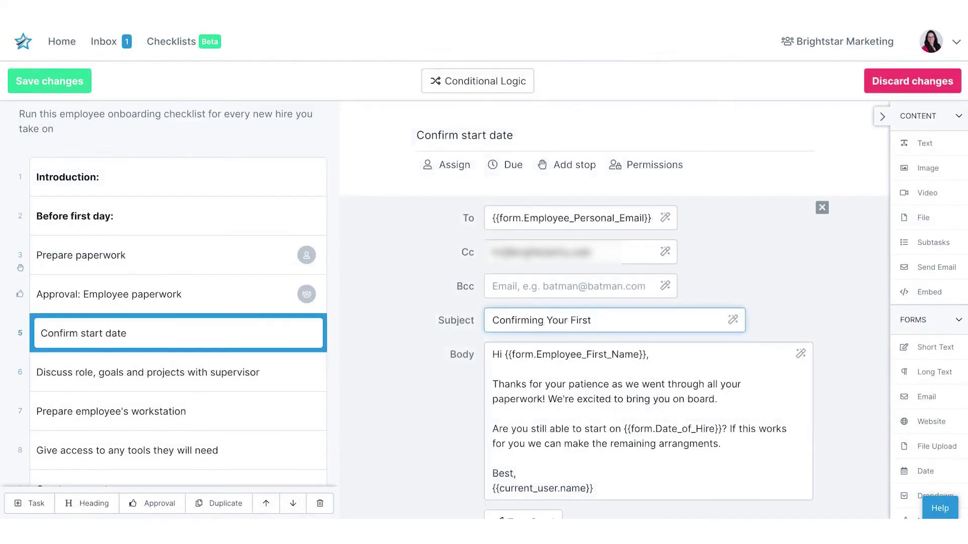
# Create a new template by importing the premade Employee Onboarding Checklist
pyautogui.write('Day')
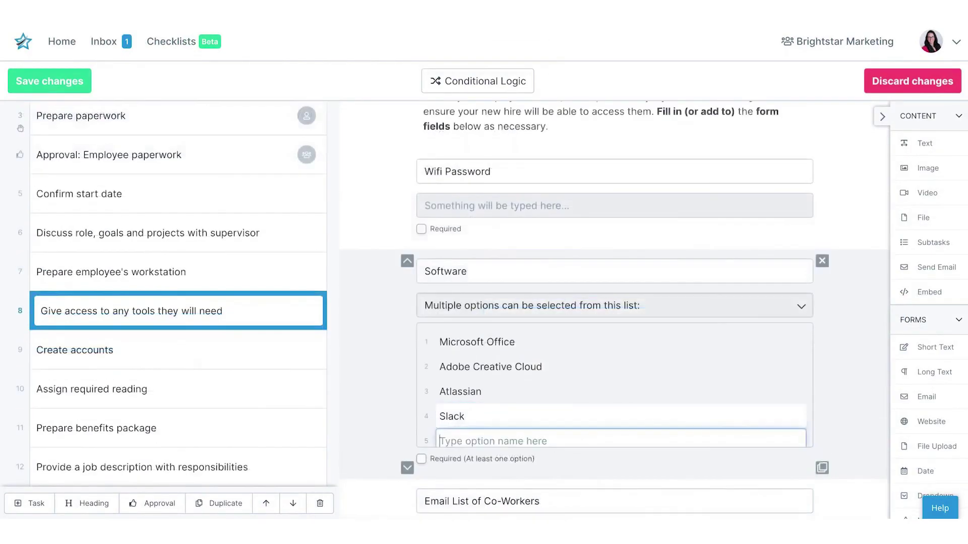
pyautogui.write('Google Suite')
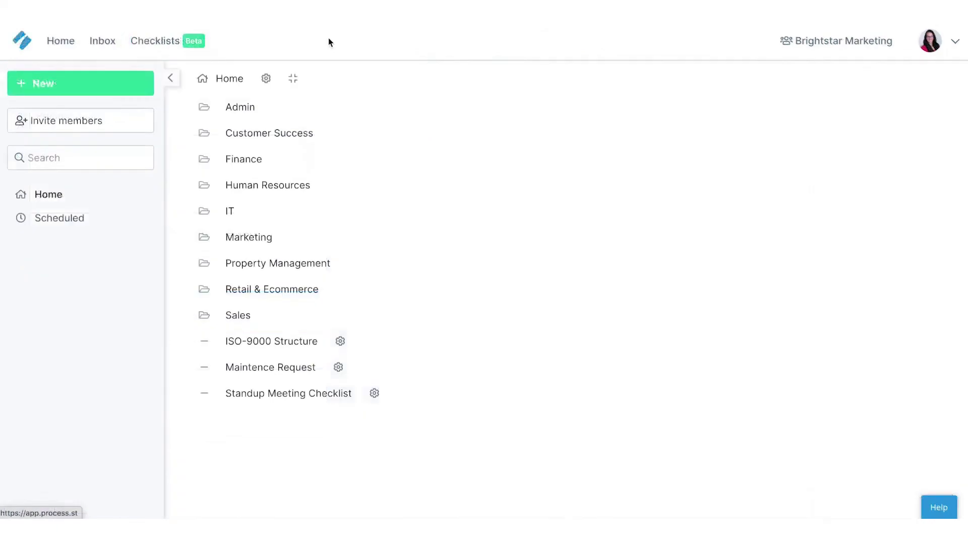
pyautogui.click(81, 83)
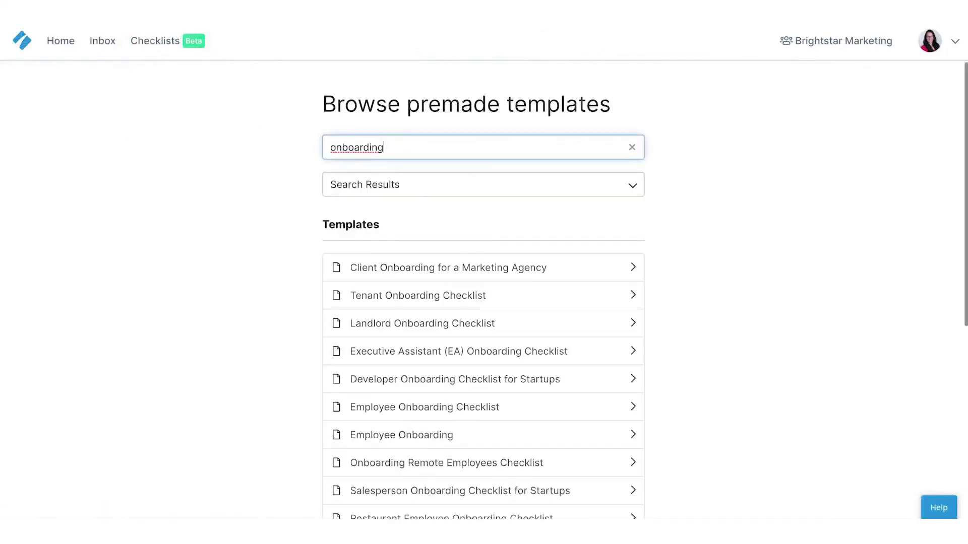
pyautogui.click(343, 408)
pyautogui.click(518, 322)
pyautogui.click(585, 151)
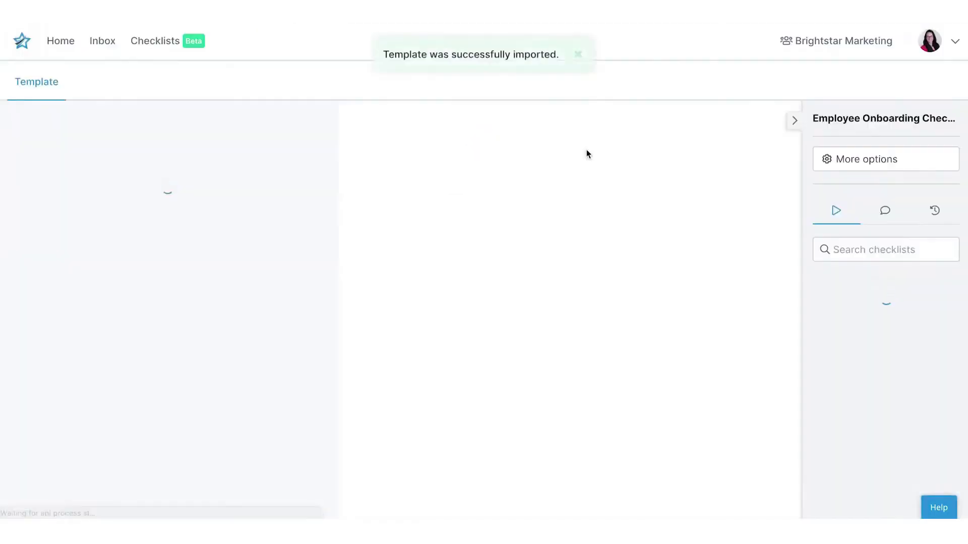
# Add a multiple-choice question to the form with Yes and No answers
pyautogui.moveTo(937, 417); pyautogui.dragTo(832, 413)
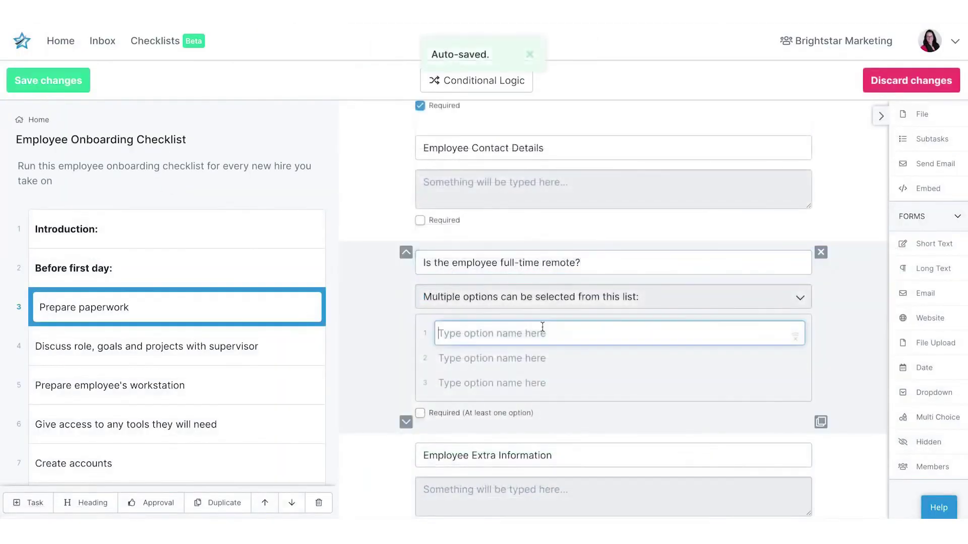
pyautogui.write('Yes')
pyautogui.press('Return')
pyautogui.write('N')
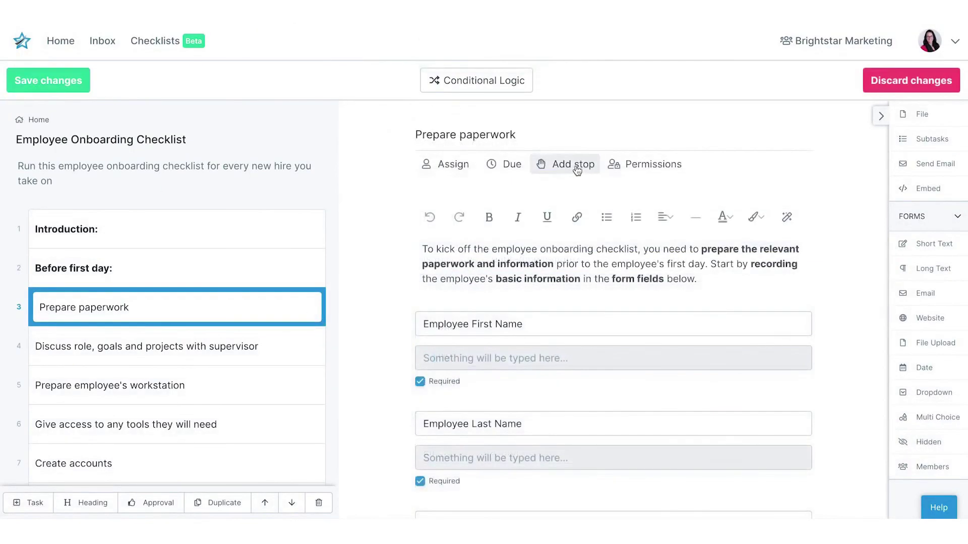
# Make Prepare paperwork a stop task with a dynamic 1-hour due date
pyautogui.click(577, 171)
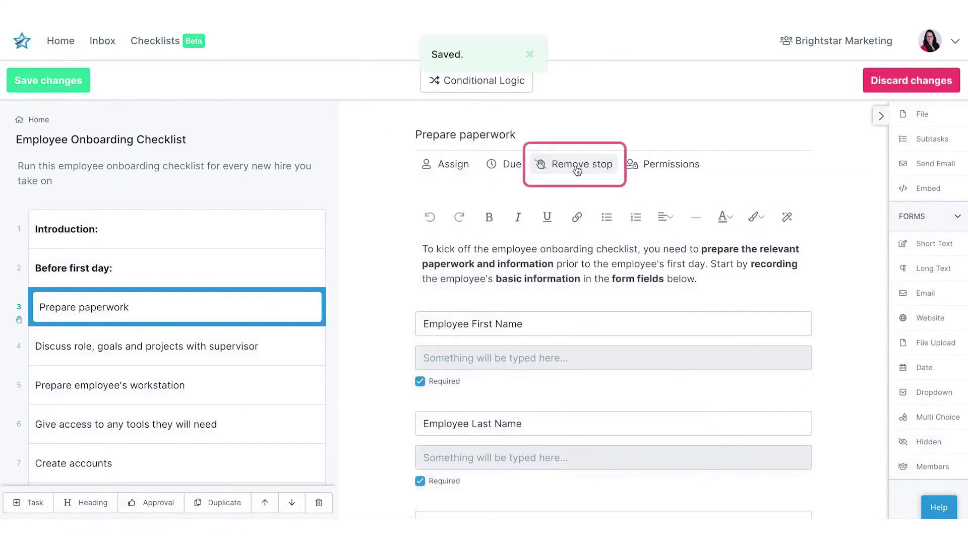
pyautogui.click(500, 170)
pyautogui.click(627, 293)
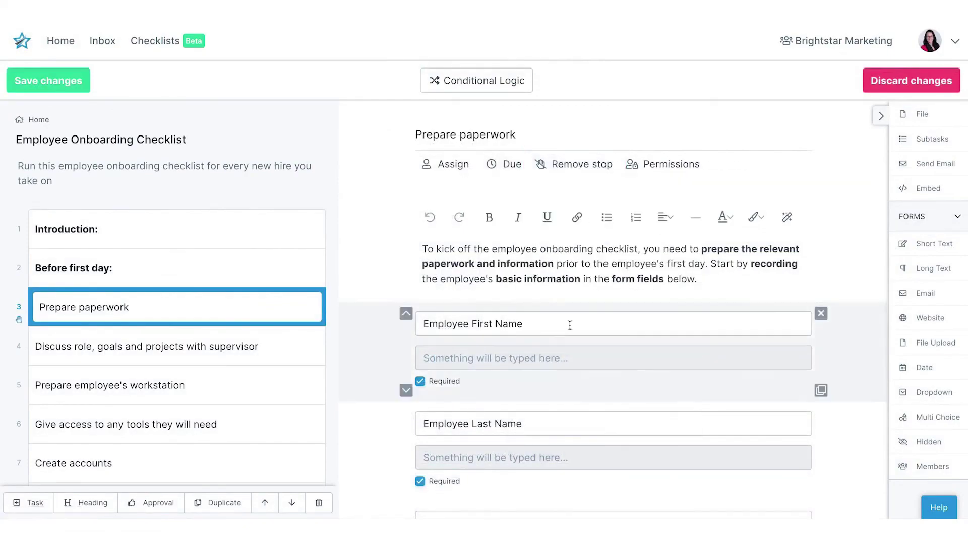
# Add a conditional rule showing Prepare employee's workstation when the full-time remote answer is No
pyautogui.click(476, 80)
pyautogui.click(482, 261)
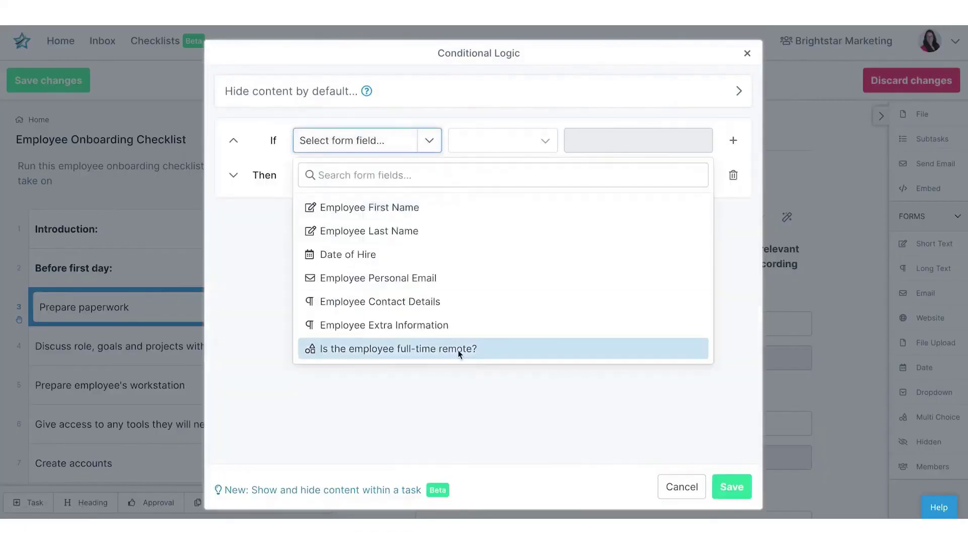
pyautogui.click(458, 348)
pyautogui.click(580, 141)
pyautogui.click(401, 176)
pyautogui.click(397, 309)
pyautogui.click(732, 487)
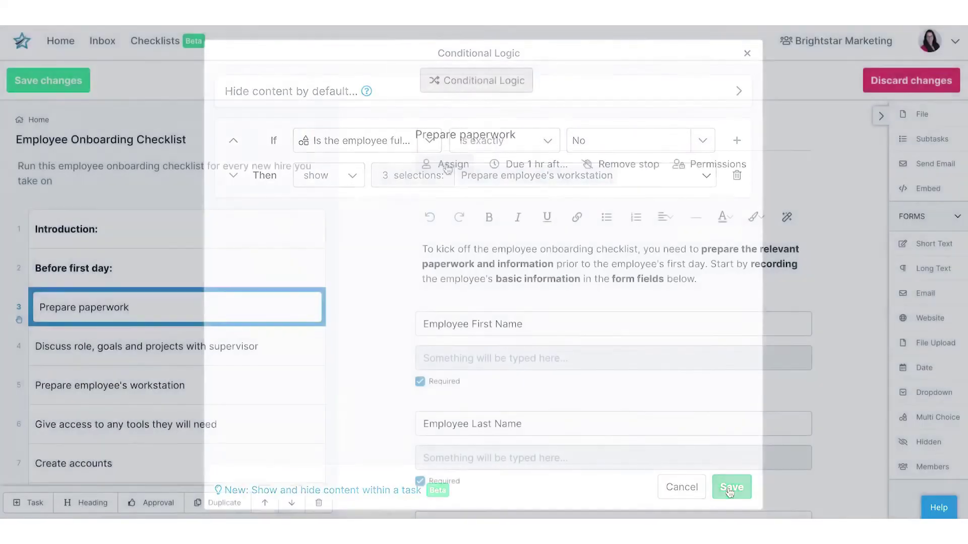
# Assign Prepare paperwork to the Checklist Creator role and add an Approval task after it
pyautogui.click(447, 168)
pyautogui.click(549, 247)
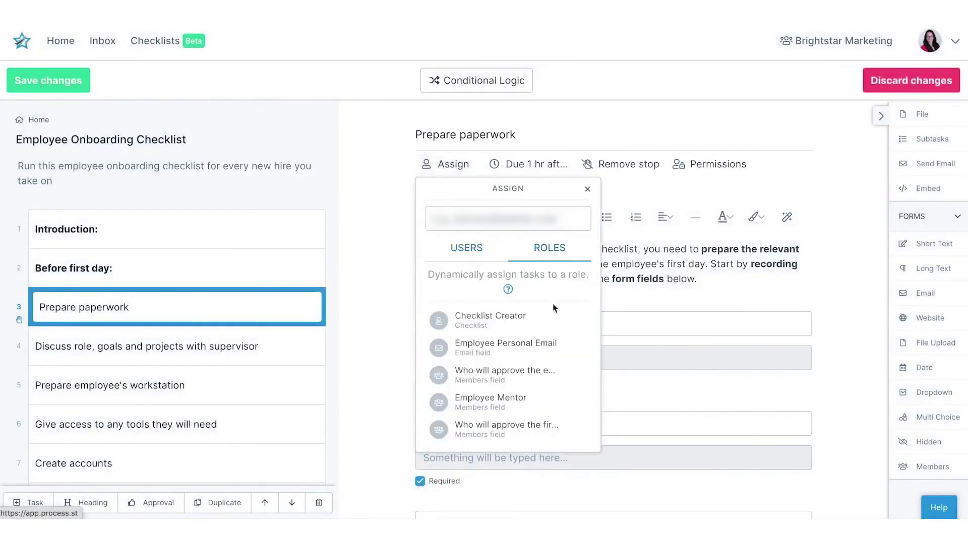
pyautogui.click(505, 319)
pyautogui.click(157, 503)
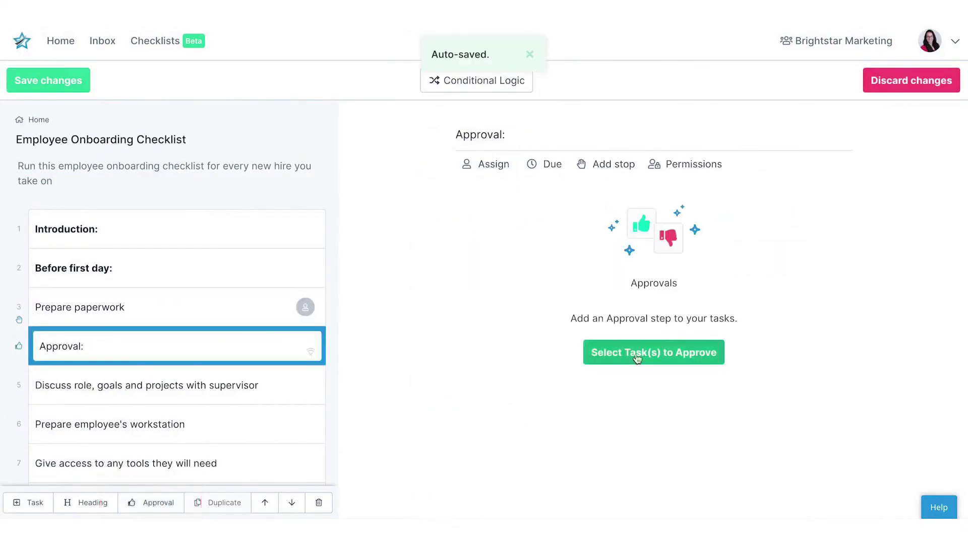
pyautogui.click(653, 352)
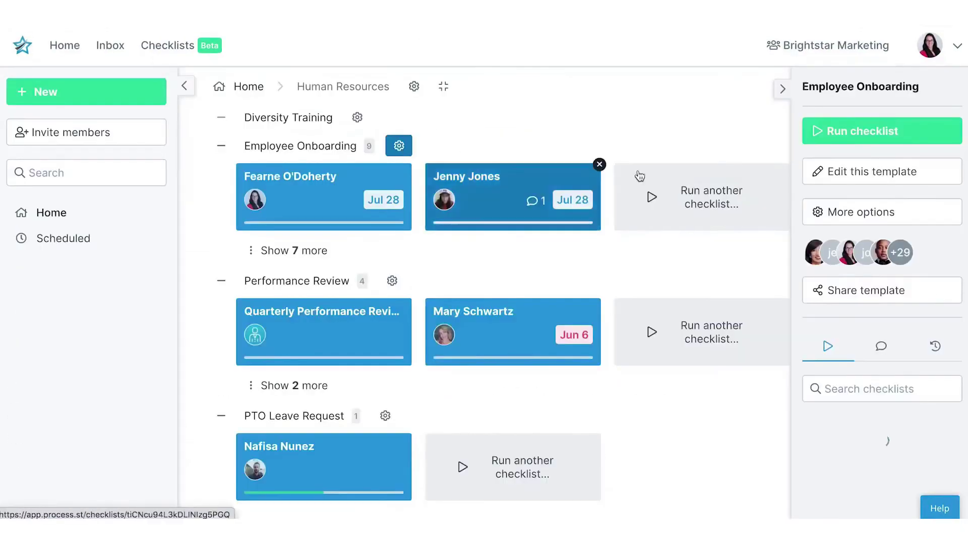
# Schedule the Employee Onboarding checklist with an assignee, start date the 28th, and a due offset
pyautogui.click(851, 272)
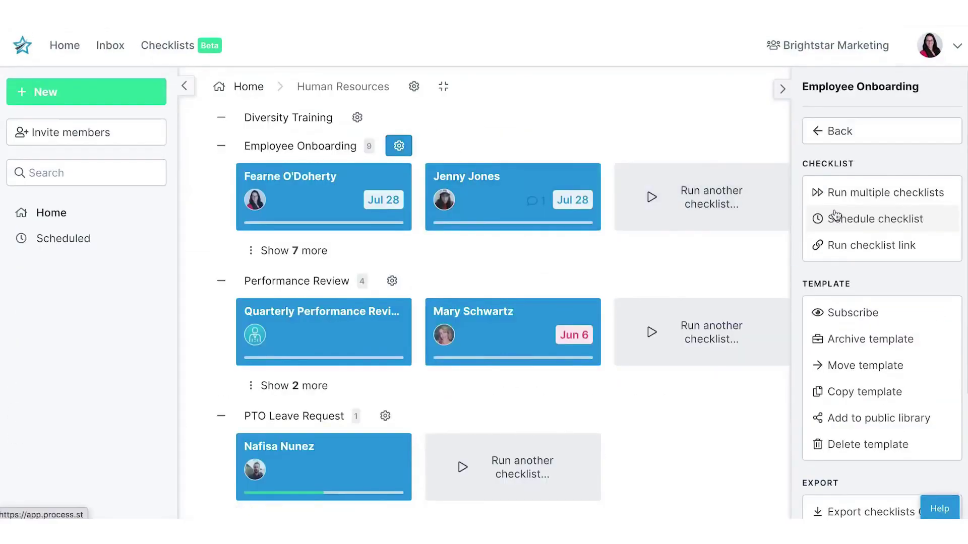
pyautogui.click(834, 226)
pyautogui.click(462, 282)
pyautogui.click(476, 376)
pyautogui.scroll(-2, 691, 336)
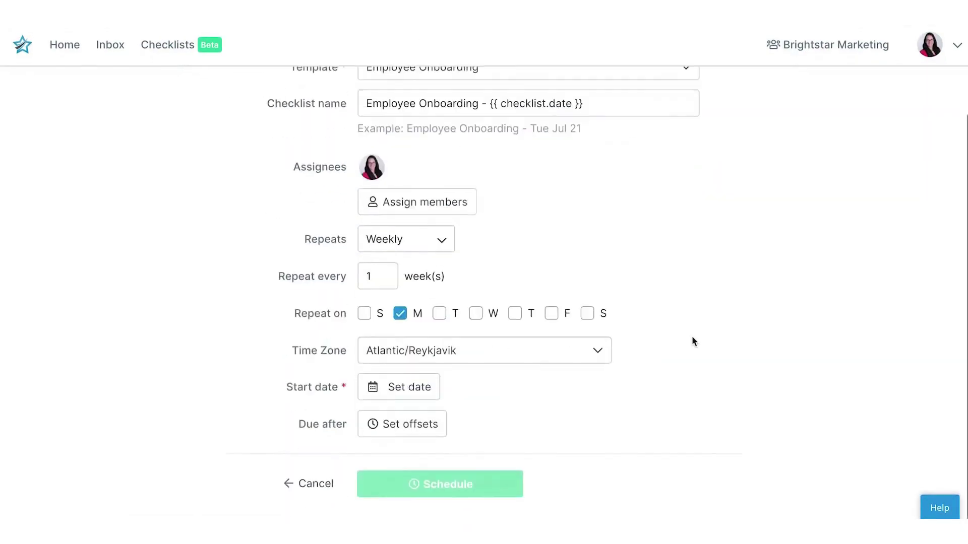
pyautogui.click(403, 392)
pyautogui.click(448, 419)
pyautogui.click(423, 489)
pyautogui.click(400, 423)
pyautogui.scroll(-3, 700, 456)
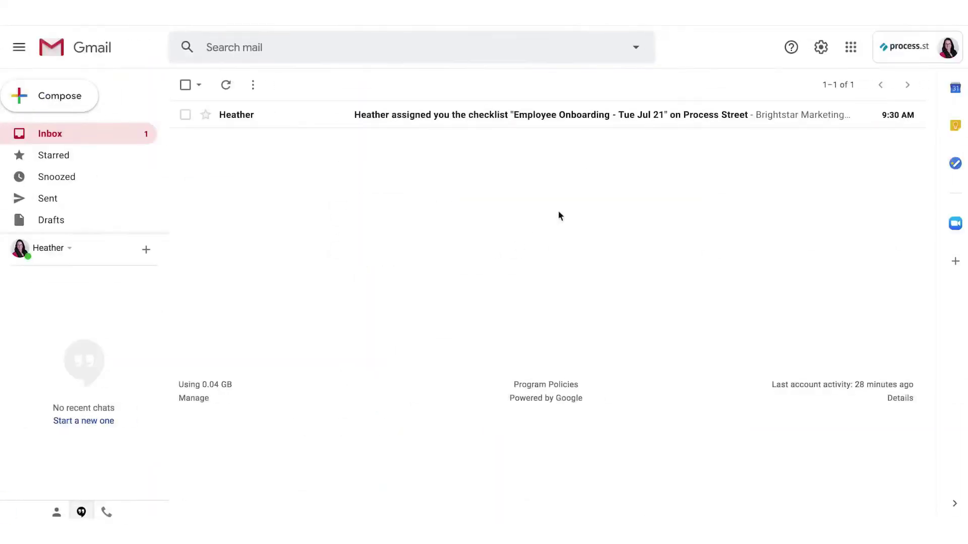
# Change a team member's role to Admin
pyautogui.click(739, 114)
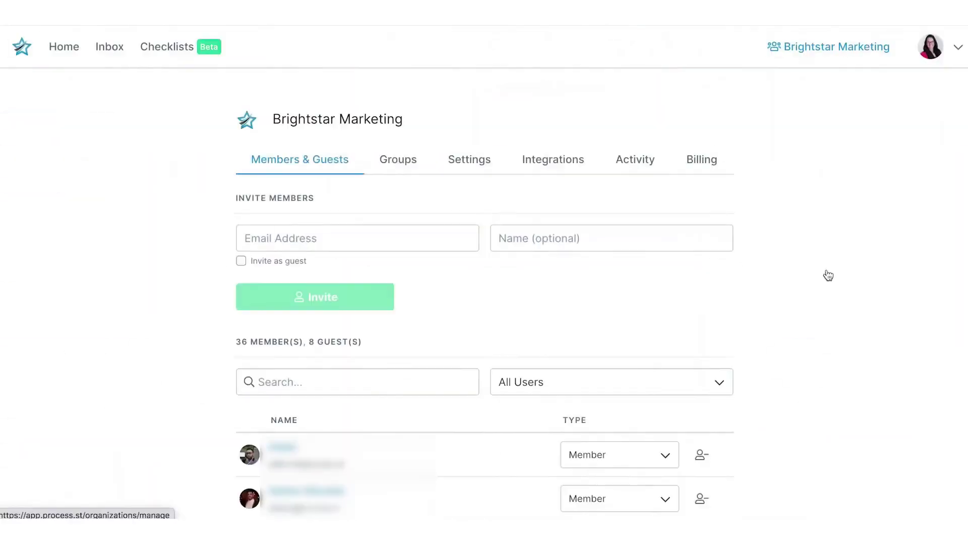
pyautogui.scroll(-8, 827, 276)
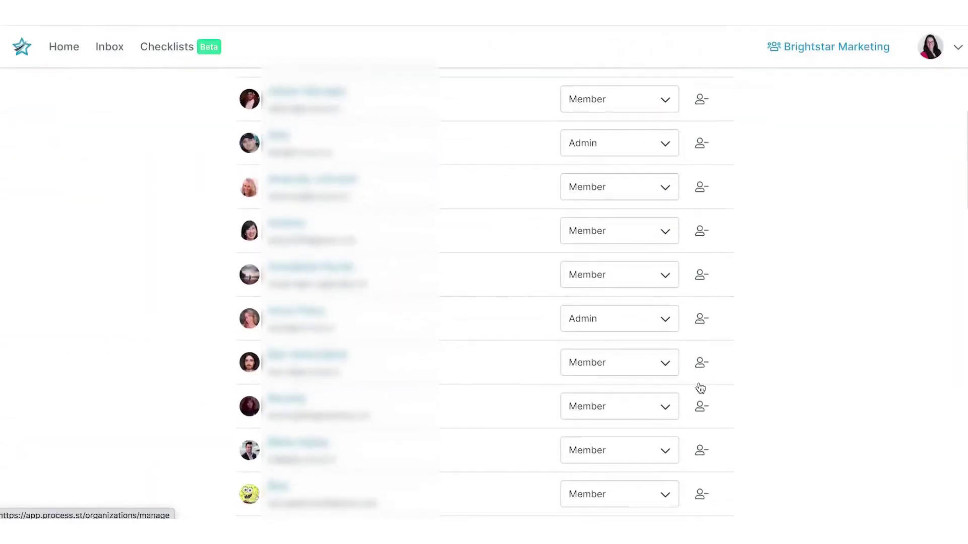
pyautogui.click(664, 408)
pyautogui.click(658, 438)
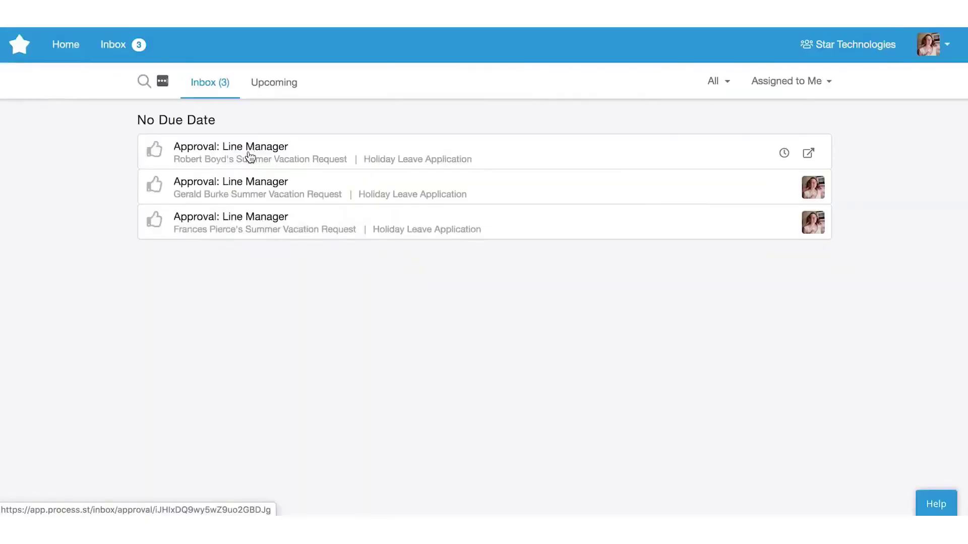
# Approve the first pending leave request from the Inbox
pyautogui.click(247, 151)
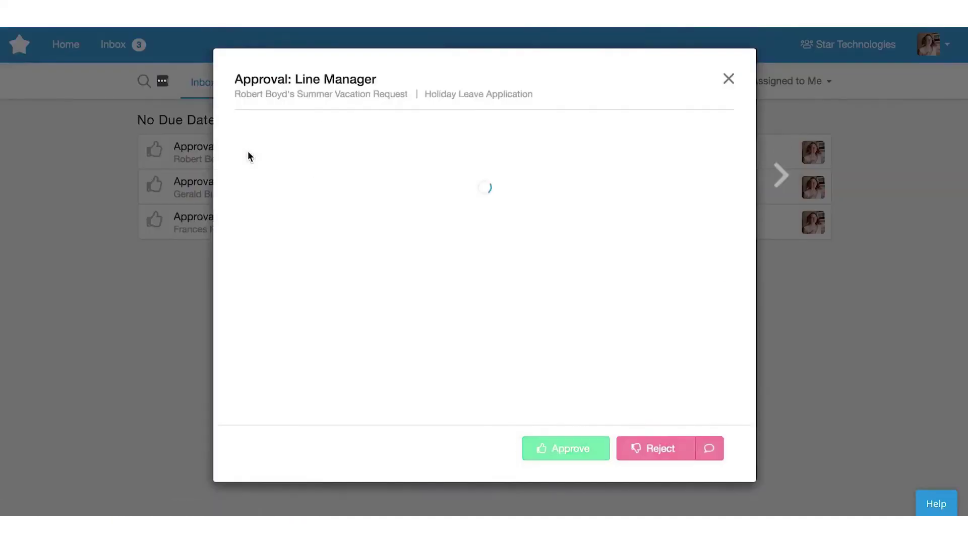
pyautogui.scroll(-3, 380, 281)
pyautogui.click(560, 451)
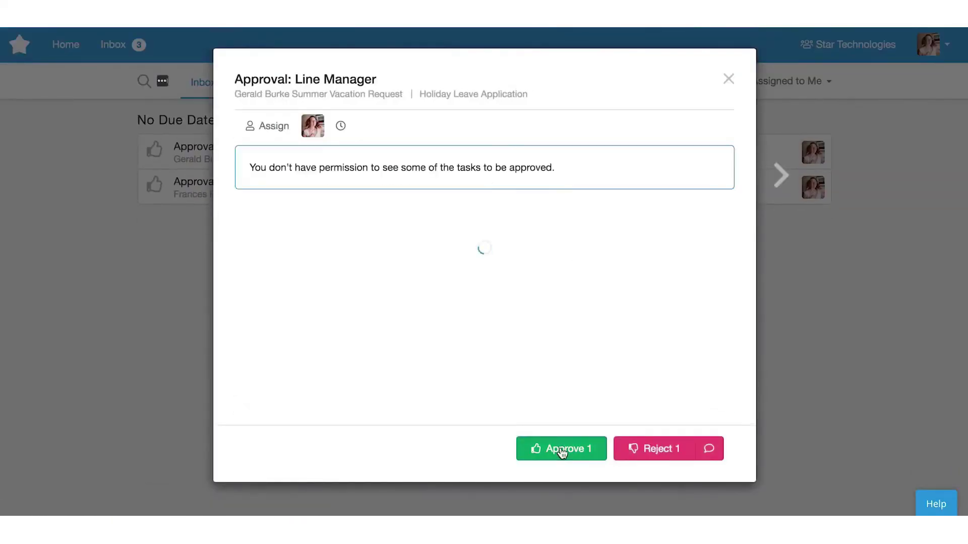
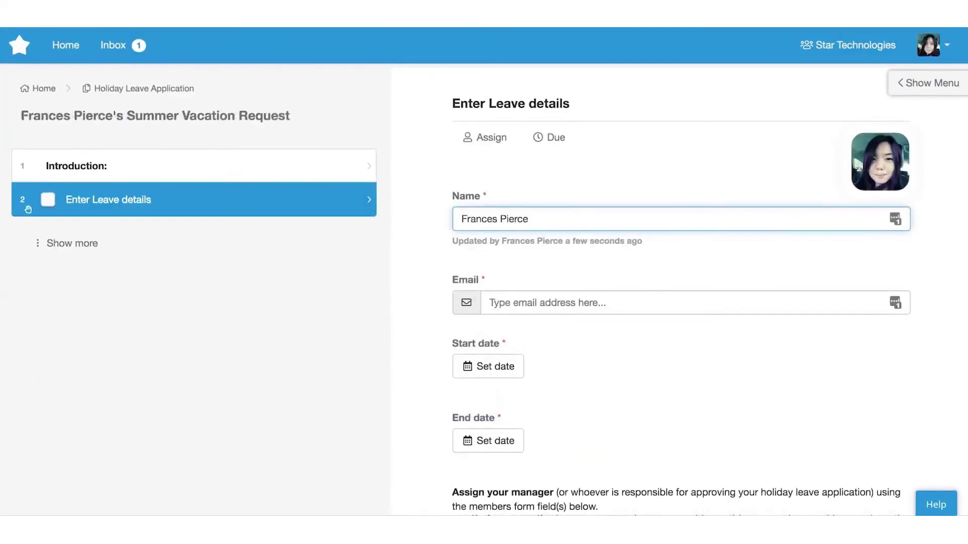
# Fill in the leave form with the employee's e-mail and leave start date, then complete it
pyautogui.click(495, 366)
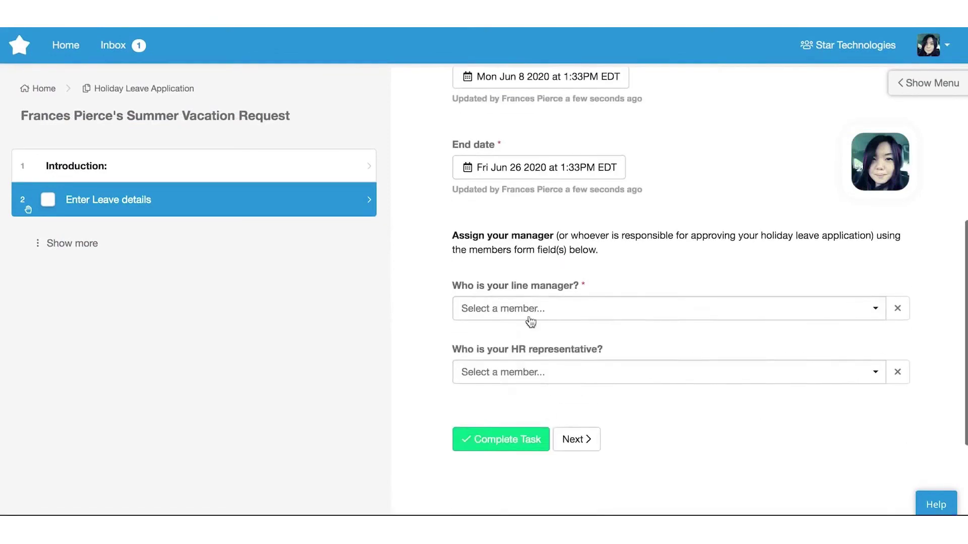
pyautogui.click(512, 478)
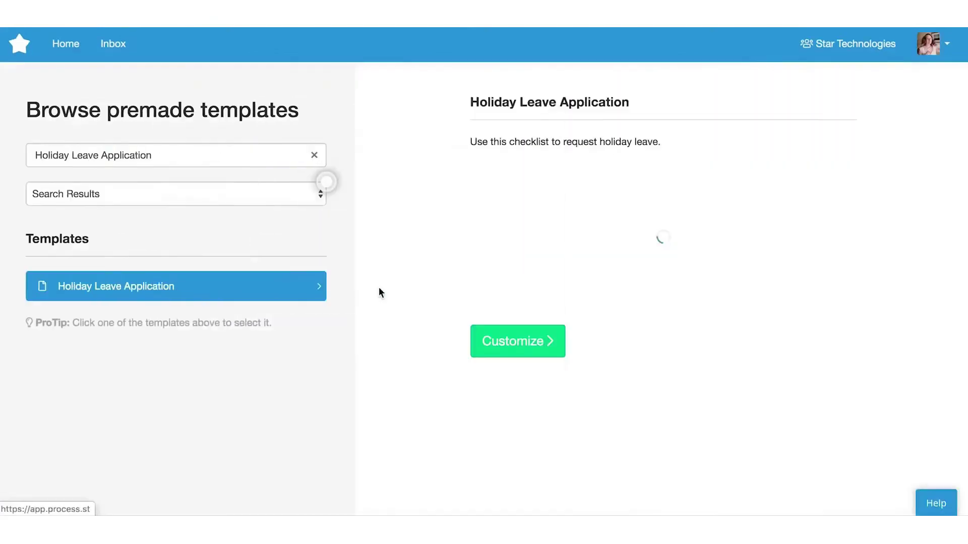
# Import the premade Holiday Leave Application template and approve the pending leave request
pyautogui.click(493, 347)
pyautogui.click(612, 182)
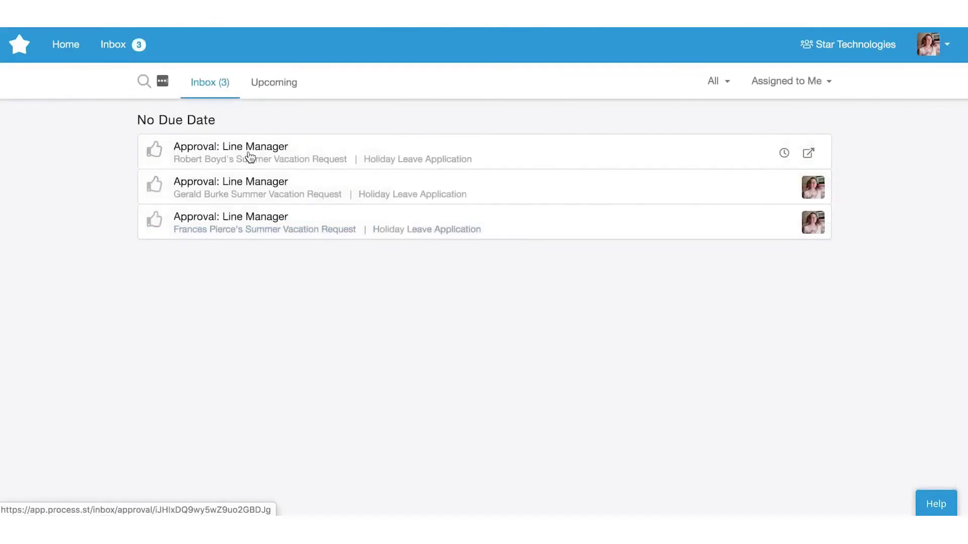
pyautogui.click(248, 151)
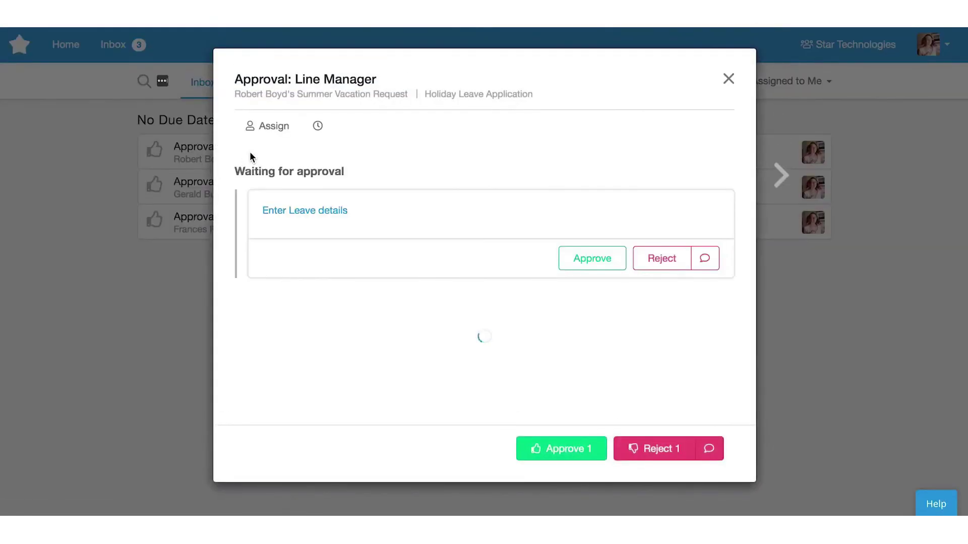
pyautogui.scroll(-5, 379, 277)
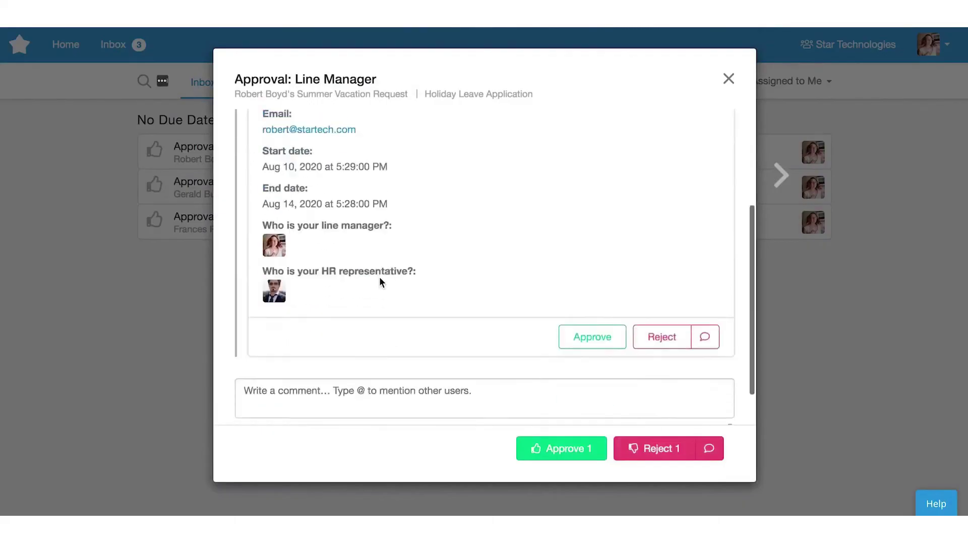
pyautogui.click(562, 450)
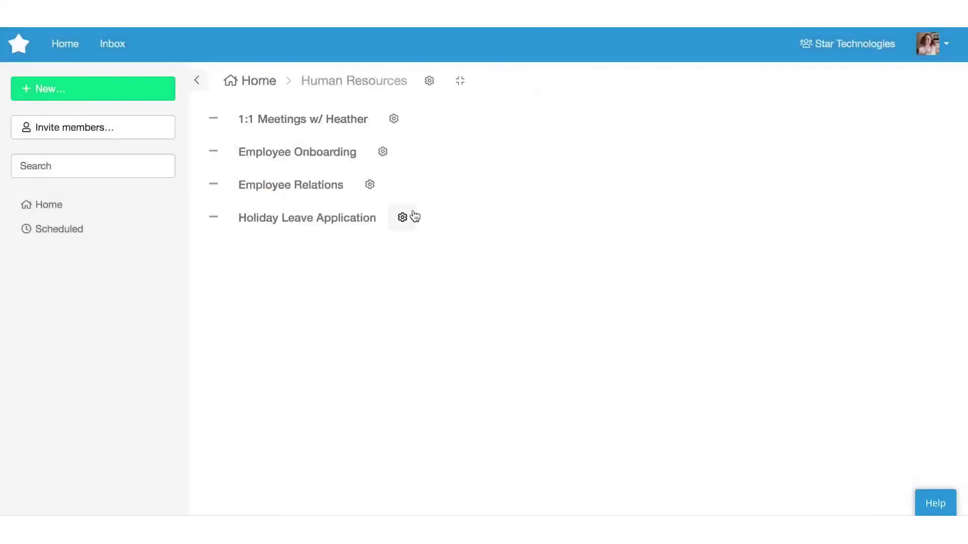
# Add an Approval task after Enter Leave details, assigned to the 'Who is your line manager?' role
pyautogui.click(402, 217)
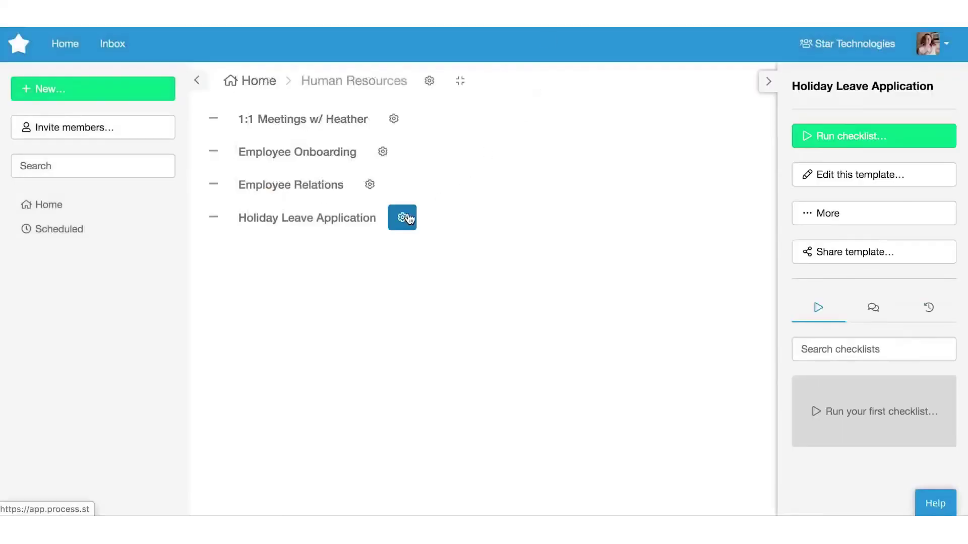
pyautogui.click(810, 180)
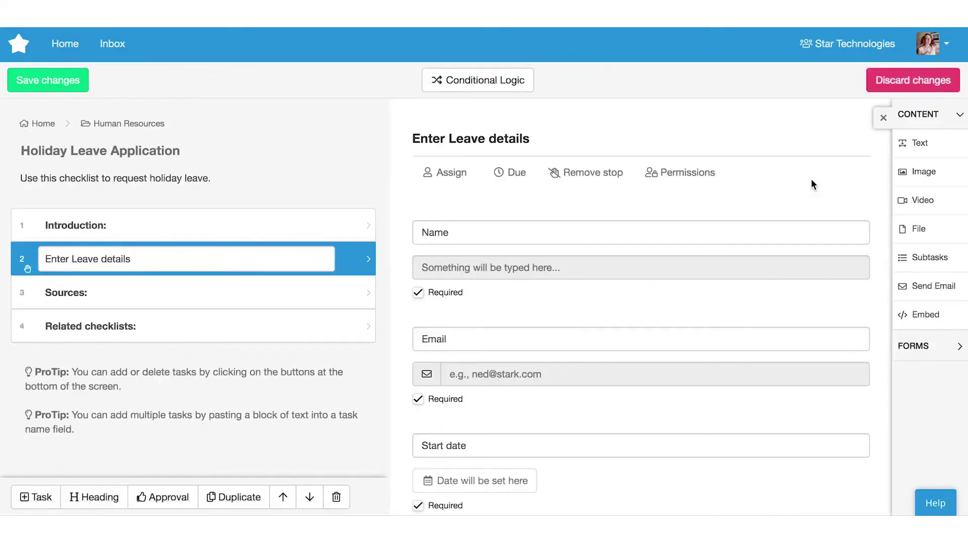
pyautogui.click(162, 497)
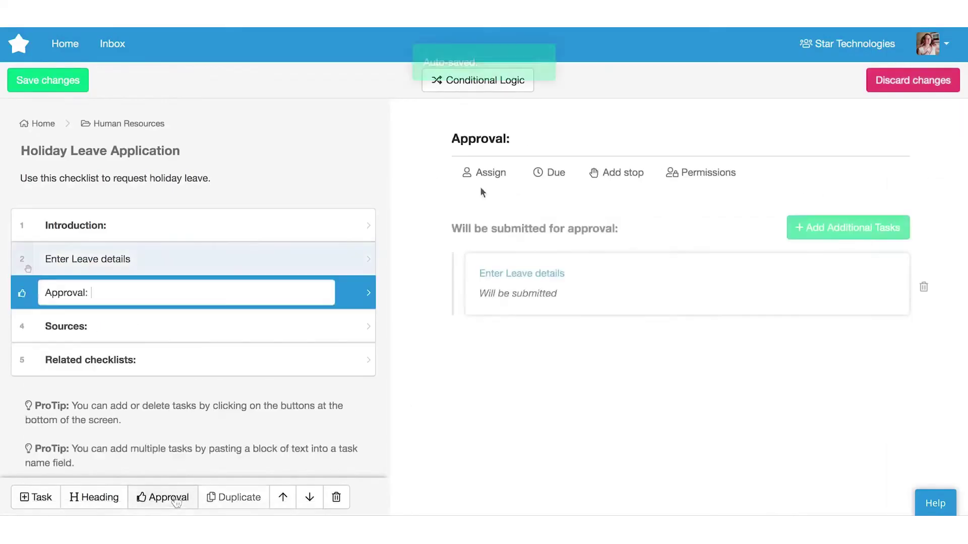
pyautogui.click(485, 172)
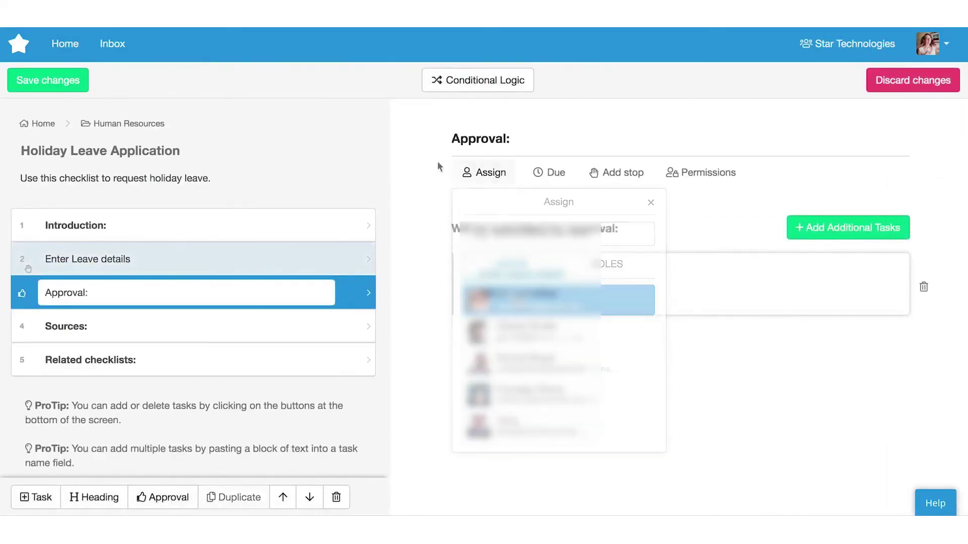
pyautogui.click(608, 263)
pyautogui.click(638, 392)
pyautogui.click(207, 291)
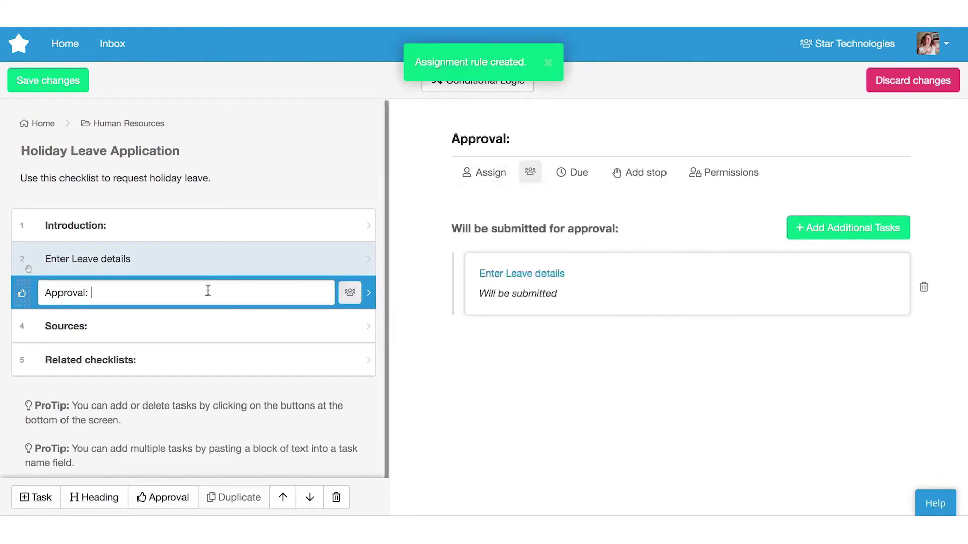